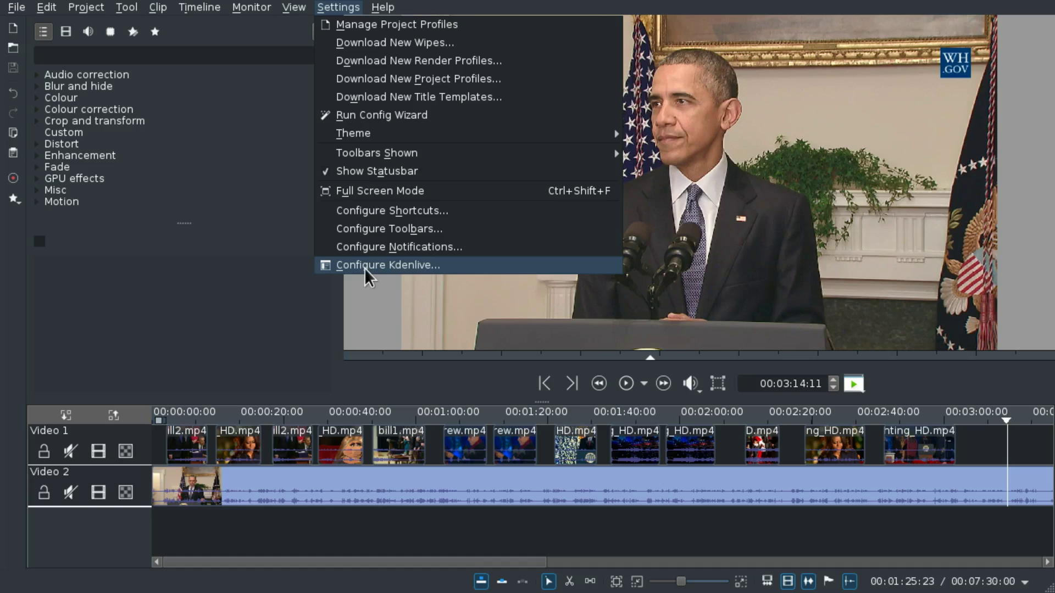
# Confirm 'Use GPU processing (Movit library)' is enabled in Kdenlive's Playback settings, then close the dialog.
pyautogui.click(361, 266)
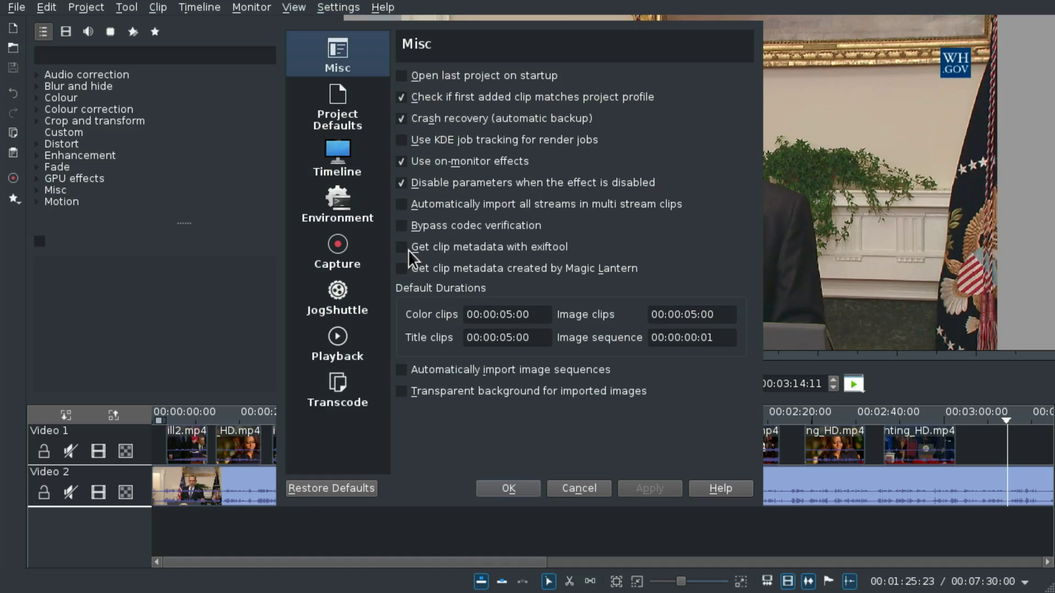
pyautogui.click(345, 240)
pyautogui.click(324, 337)
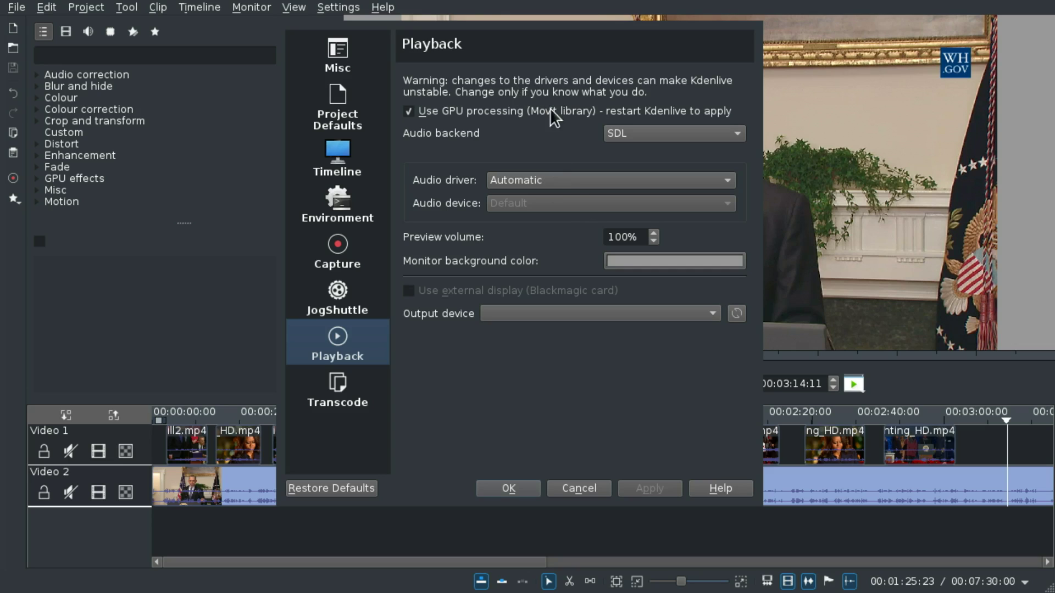
pyautogui.click(602, 484)
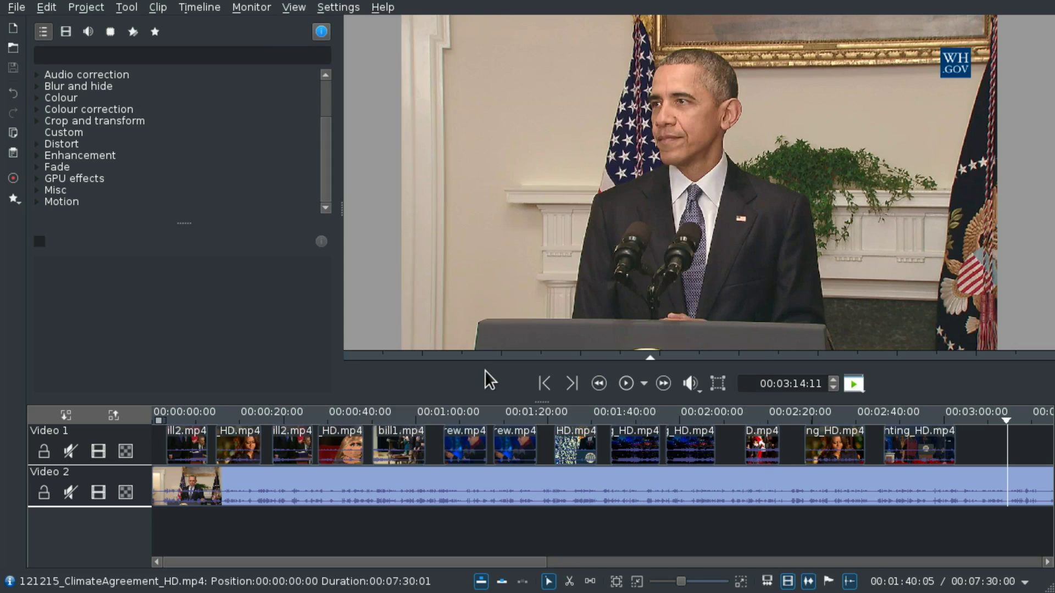
# Move the playhead to the timeline start and expand the GPU effects category.
pyautogui.click(157, 517)
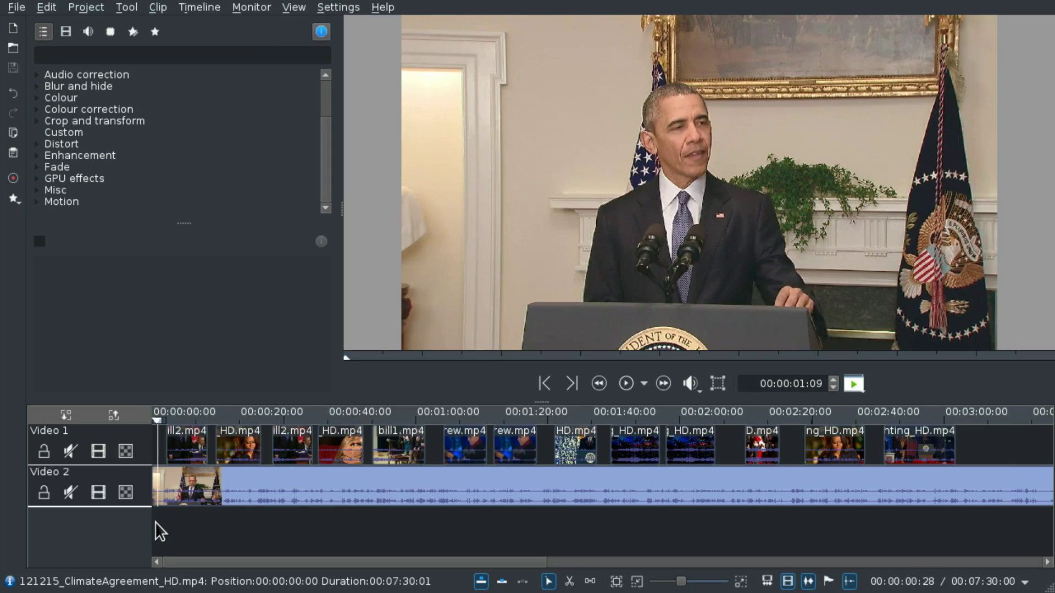
pyautogui.click(154, 524)
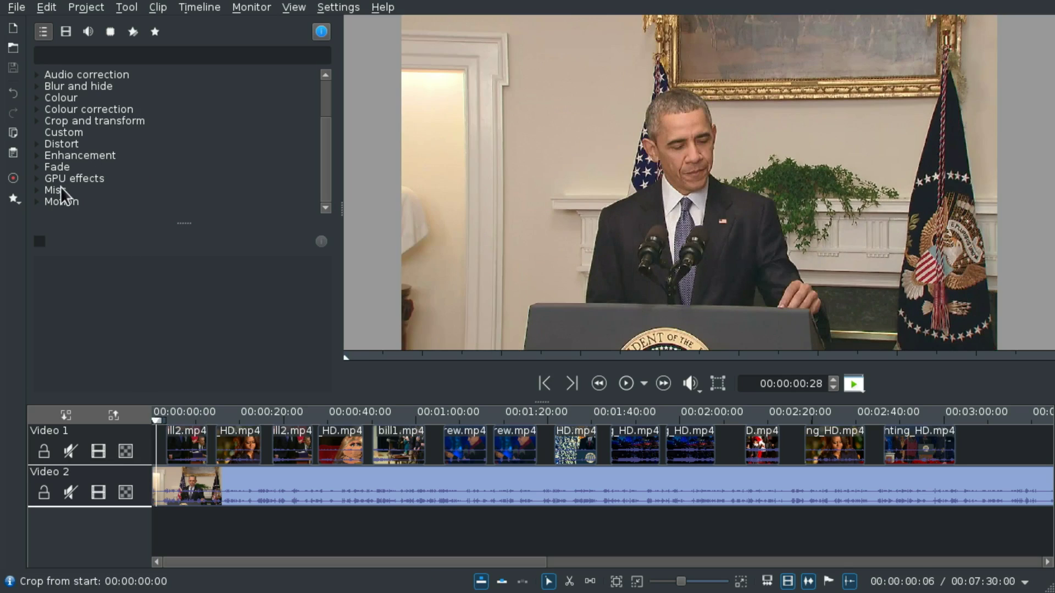
pyautogui.click(70, 176)
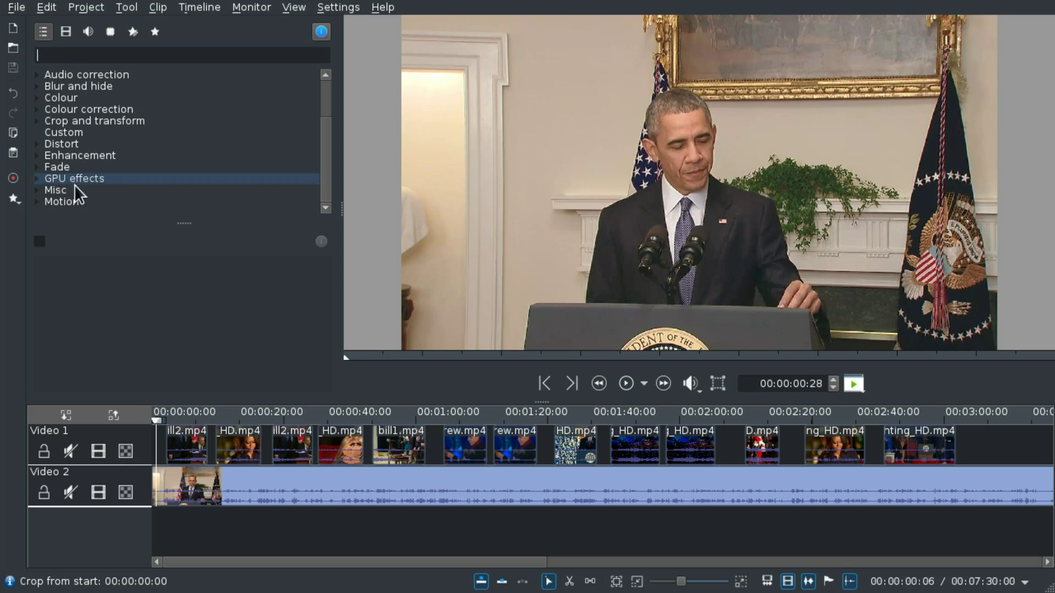
pyautogui.click(38, 181)
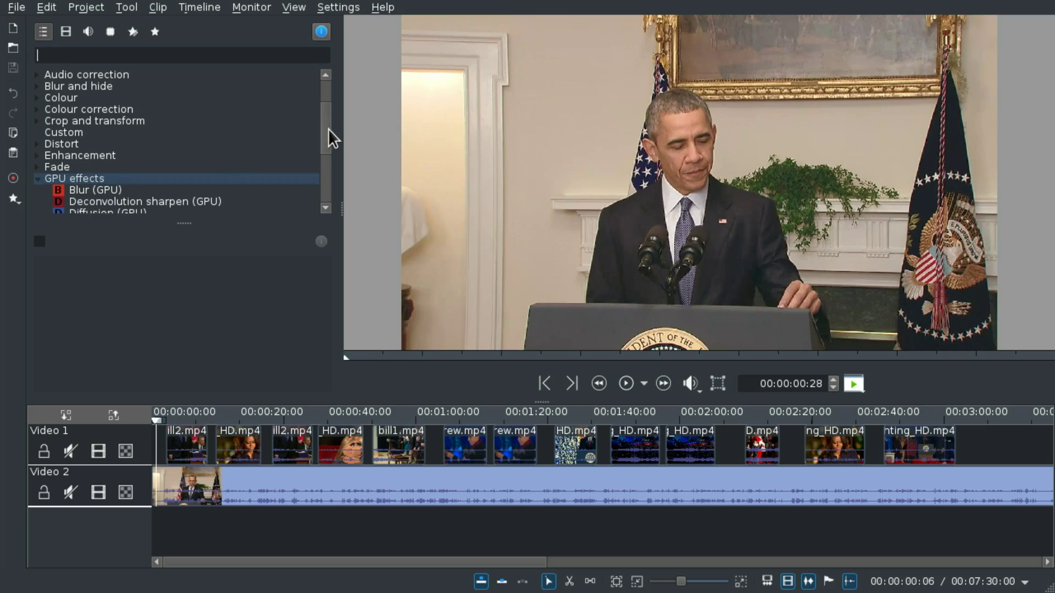
pyautogui.moveTo(322, 118); pyautogui.dragTo(330, 143)
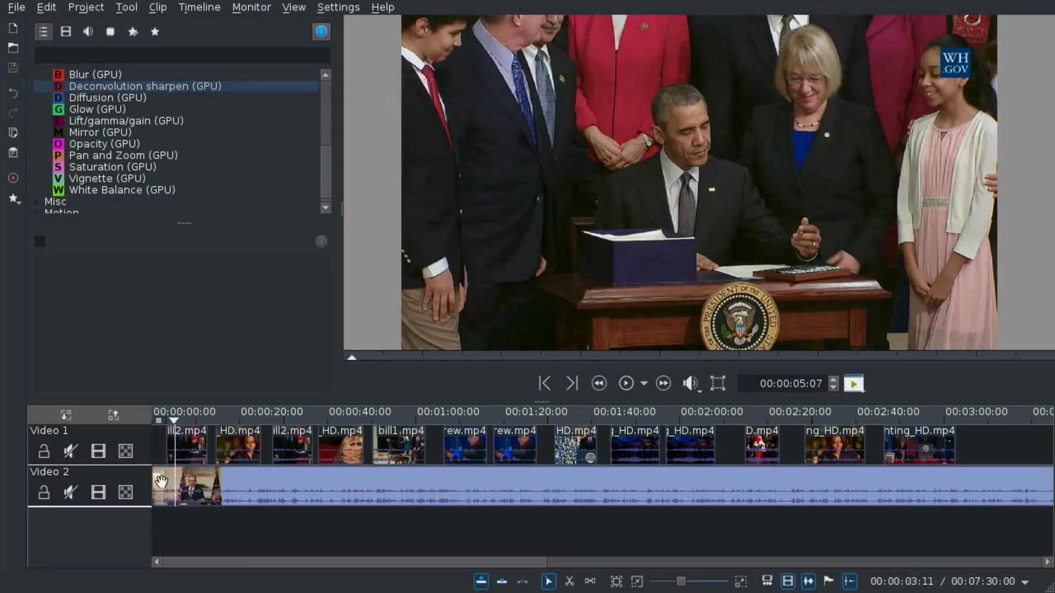
# Preview the timeline briefly and select the Blur (GPU) effect.
pyautogui.click(167, 516)
pyautogui.press('space')
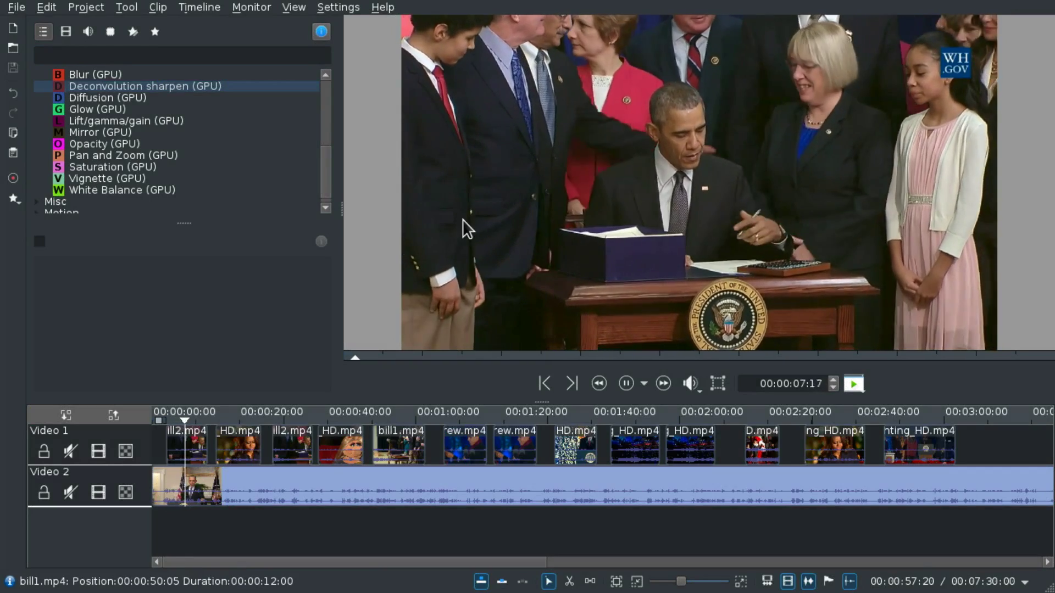
pyautogui.press('space')
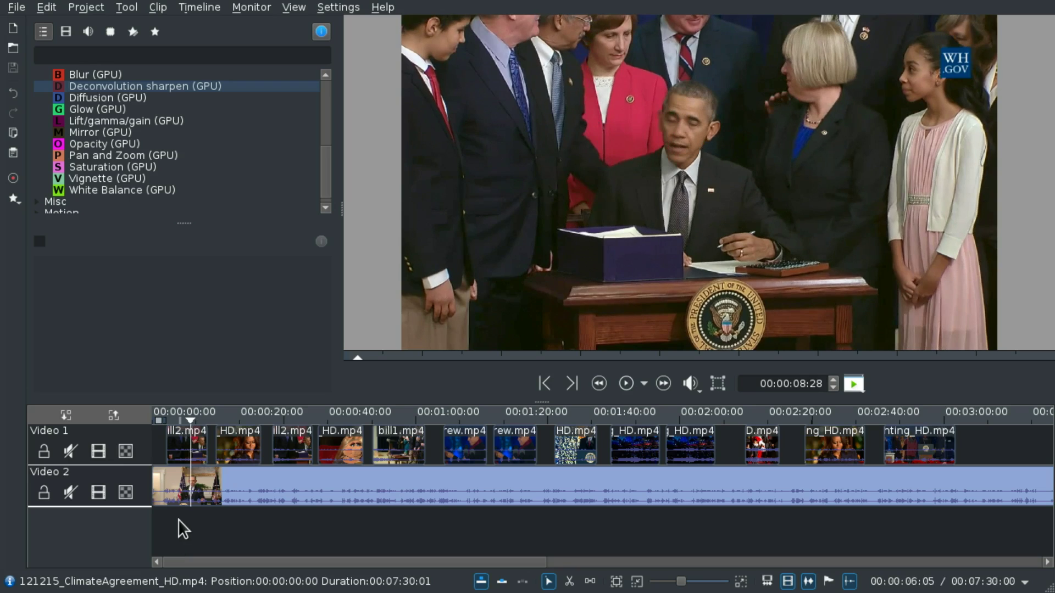
pyautogui.click(182, 446)
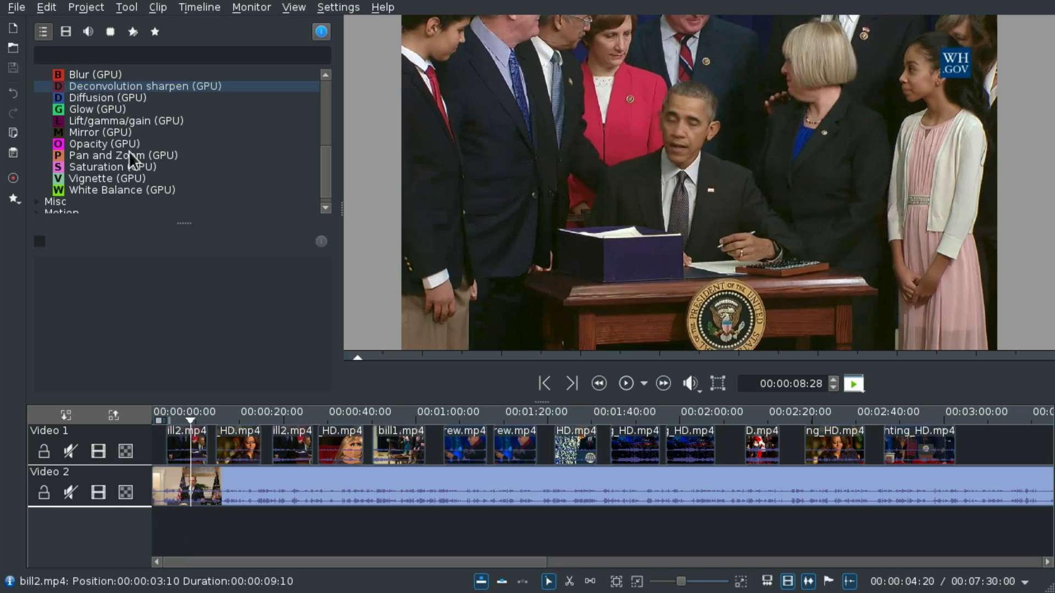
# Add Blur (GPU) to bill2.mp4 and settle its radius at about 581 while previewing.
pyautogui.moveTo(74, 75); pyautogui.dragTo(187, 445)
pyautogui.press('space')
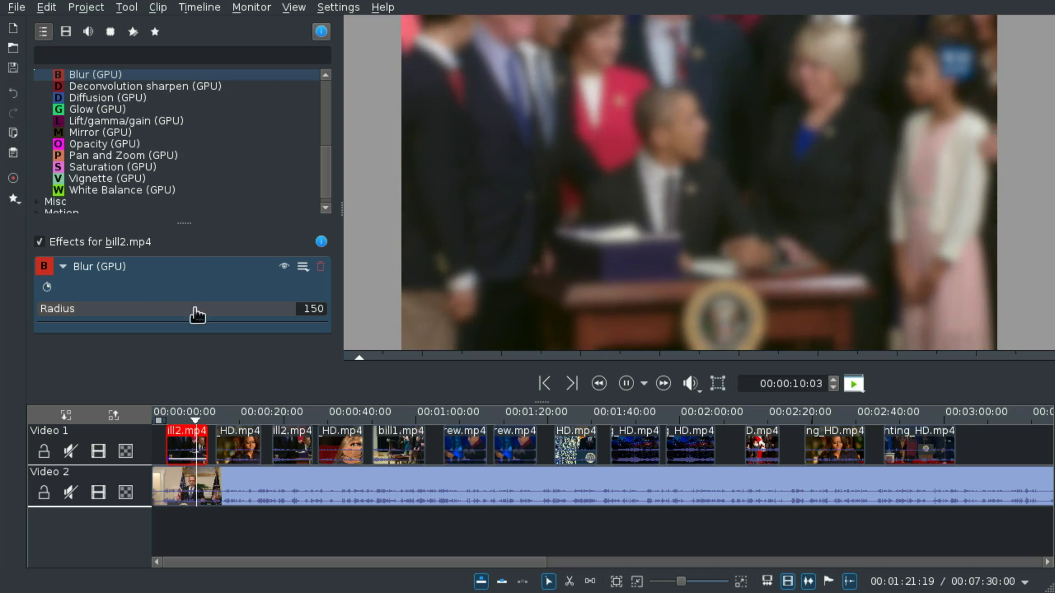
pyautogui.moveTo(81, 316); pyautogui.dragTo(225, 324)
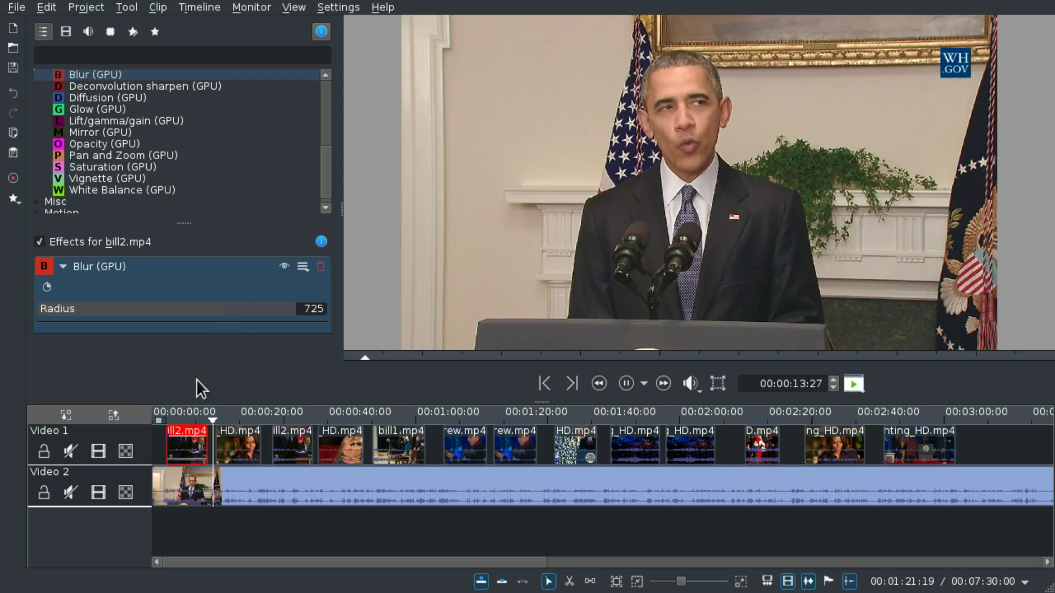
pyautogui.click(169, 518)
pyautogui.click(187, 444)
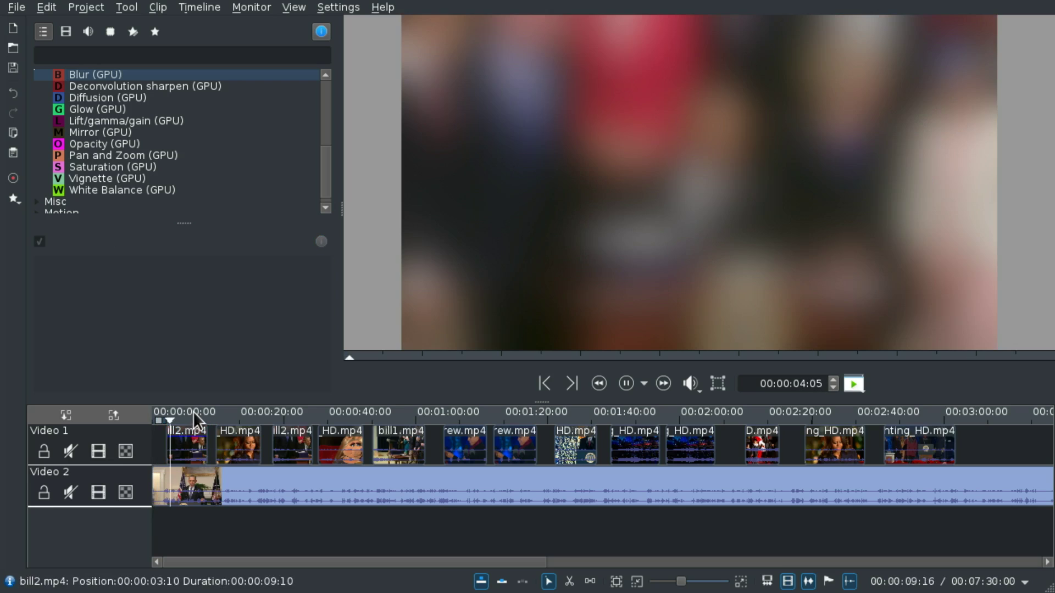
pyautogui.moveTo(129, 306); pyautogui.dragTo(186, 321)
pyautogui.press('space')
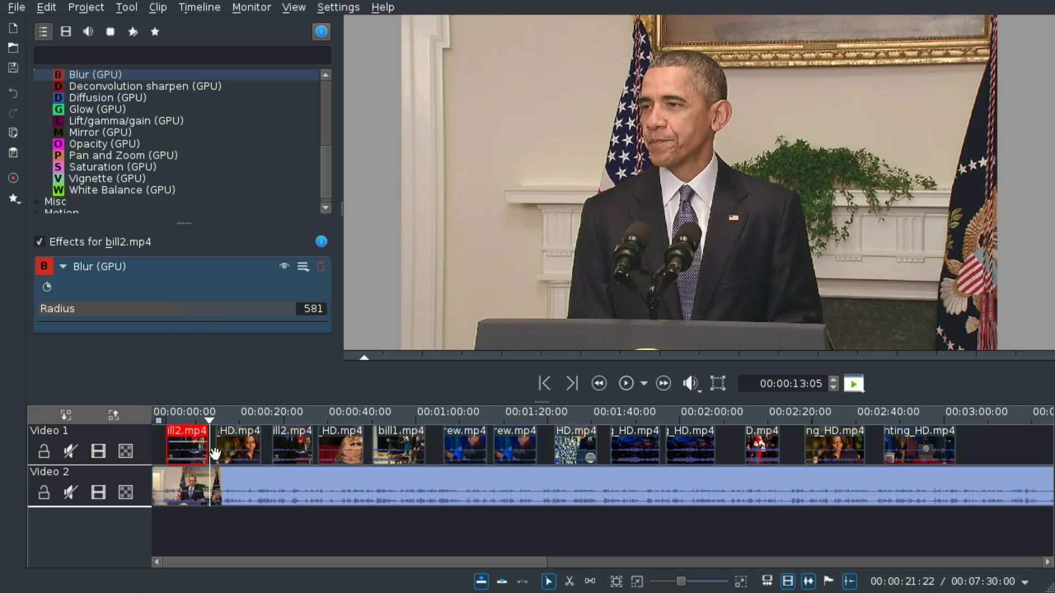
pyautogui.click(167, 529)
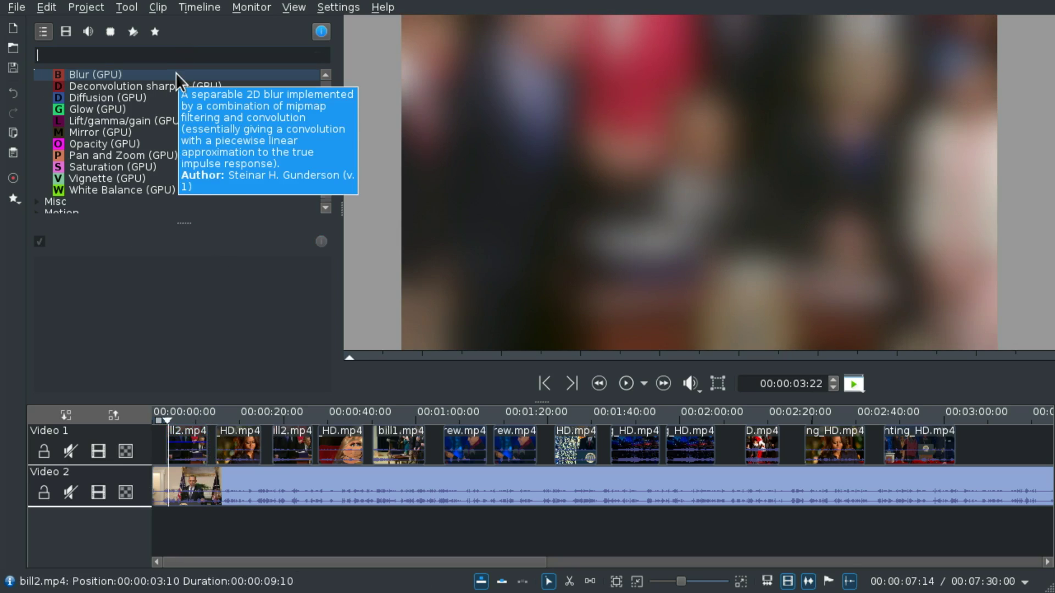
# Filter the effects list for 'blur' and delete Blur (GPU) from bill2.mp4.
pyautogui.write('blur')
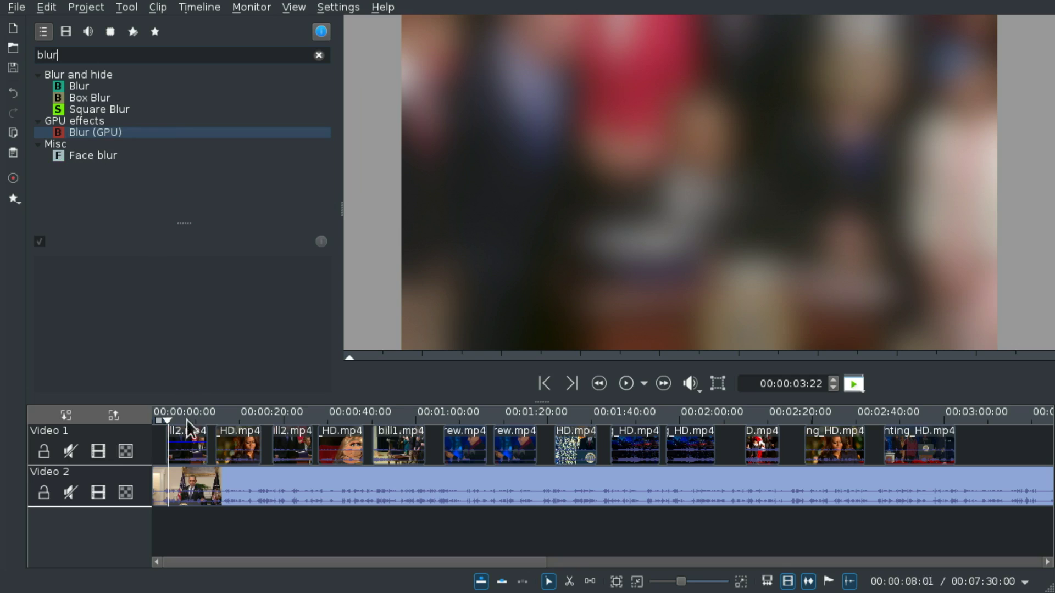
pyautogui.click(190, 445)
pyautogui.click(320, 267)
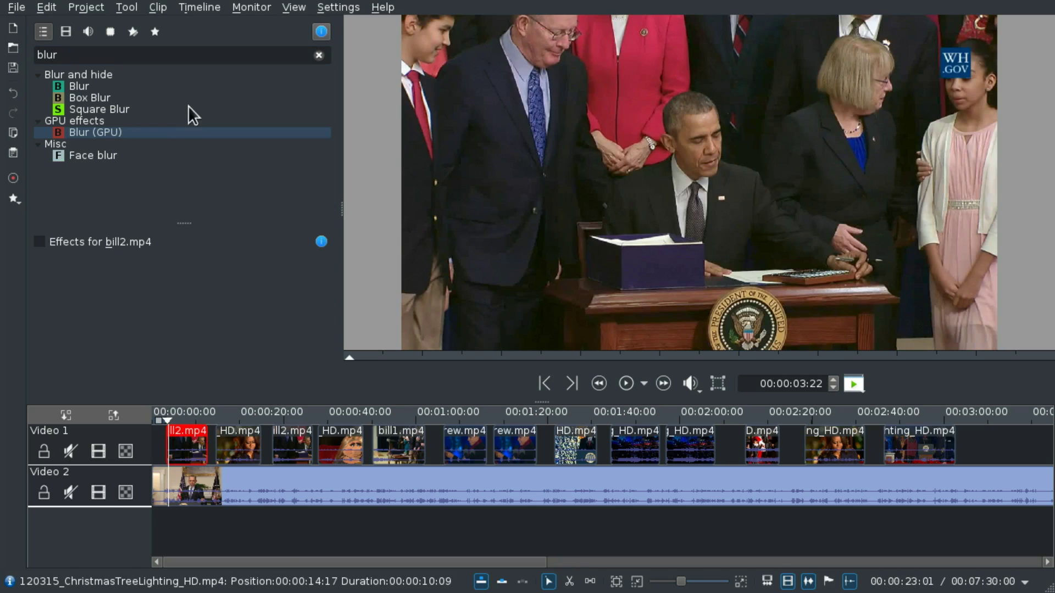
# Apply the standard Blur to bill2.mp4 and set its Amount to 665.
pyautogui.moveTo(82, 89); pyautogui.dragTo(195, 454)
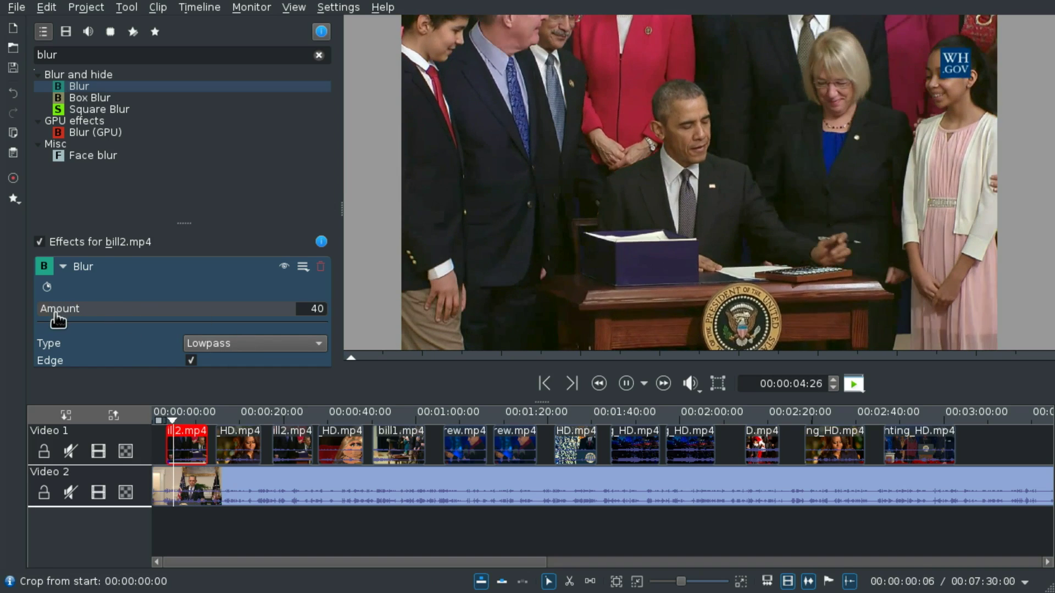
pyautogui.moveTo(59, 311); pyautogui.dragTo(87, 319)
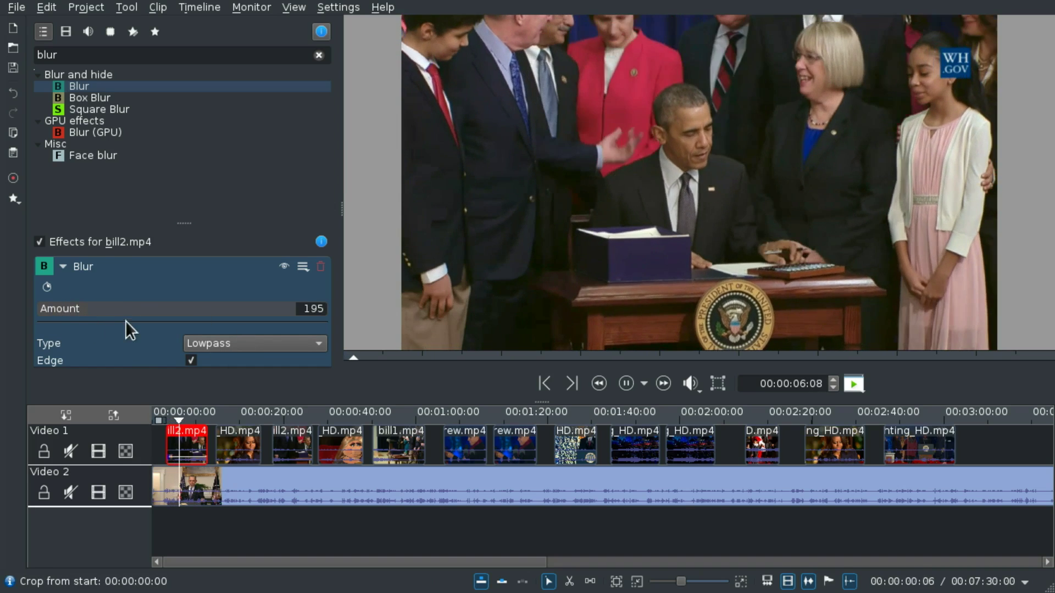
pyautogui.click(166, 313)
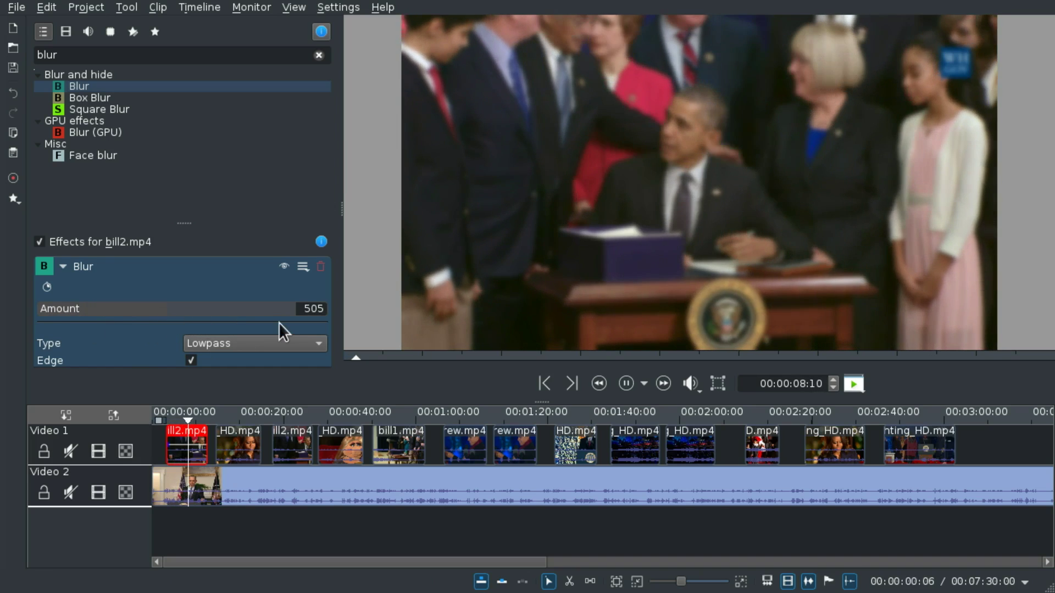
pyautogui.click(279, 307)
pyautogui.click(241, 306)
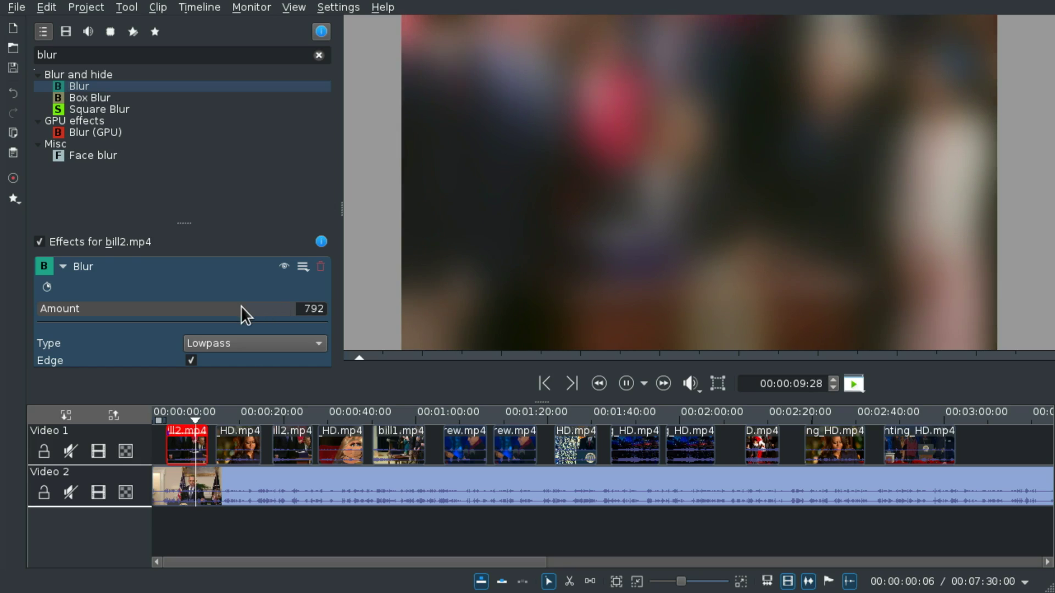
pyautogui.click(208, 306)
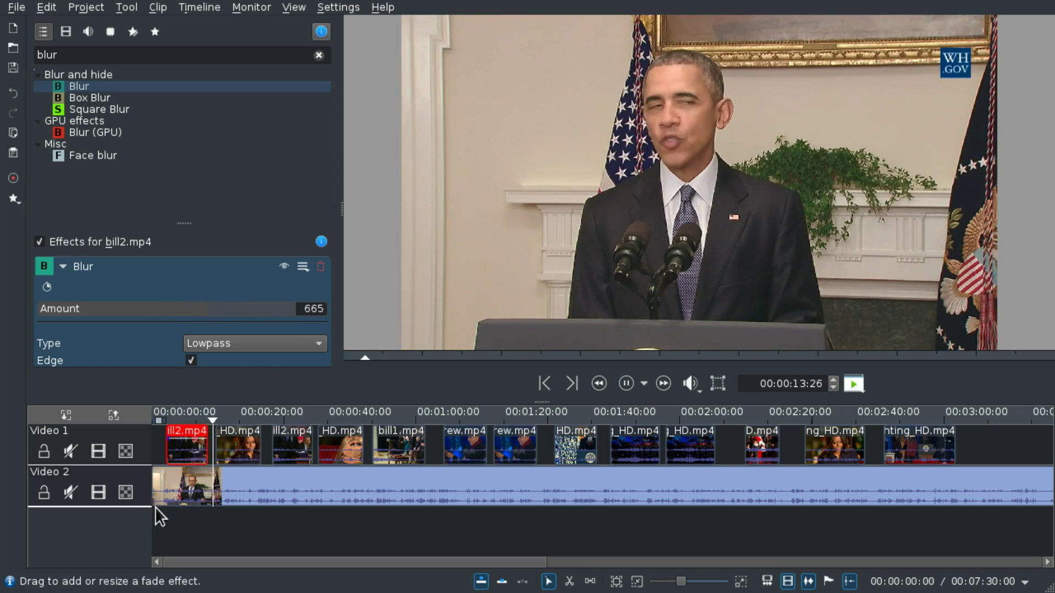
# Preview the blurred clip, then delete the Blur effect from bill2.mp4.
pyautogui.click(171, 518)
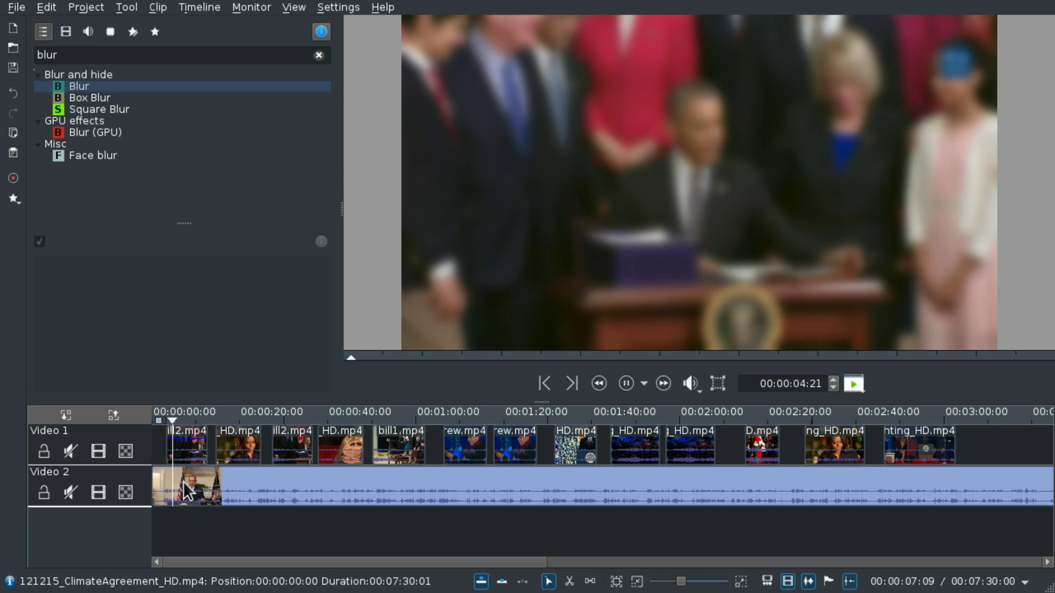
pyautogui.click(183, 449)
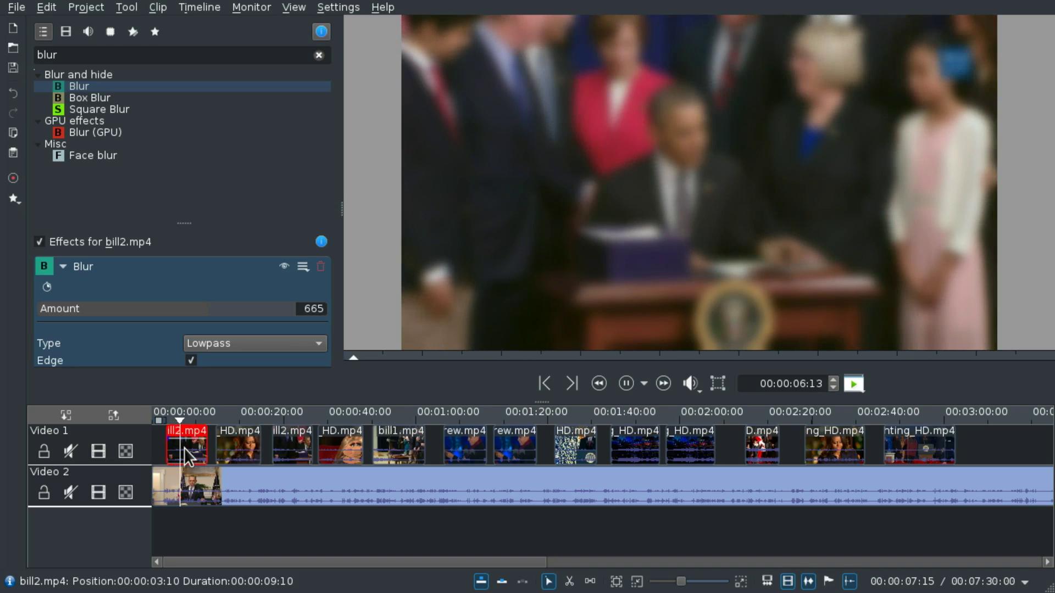
pyautogui.press('space')
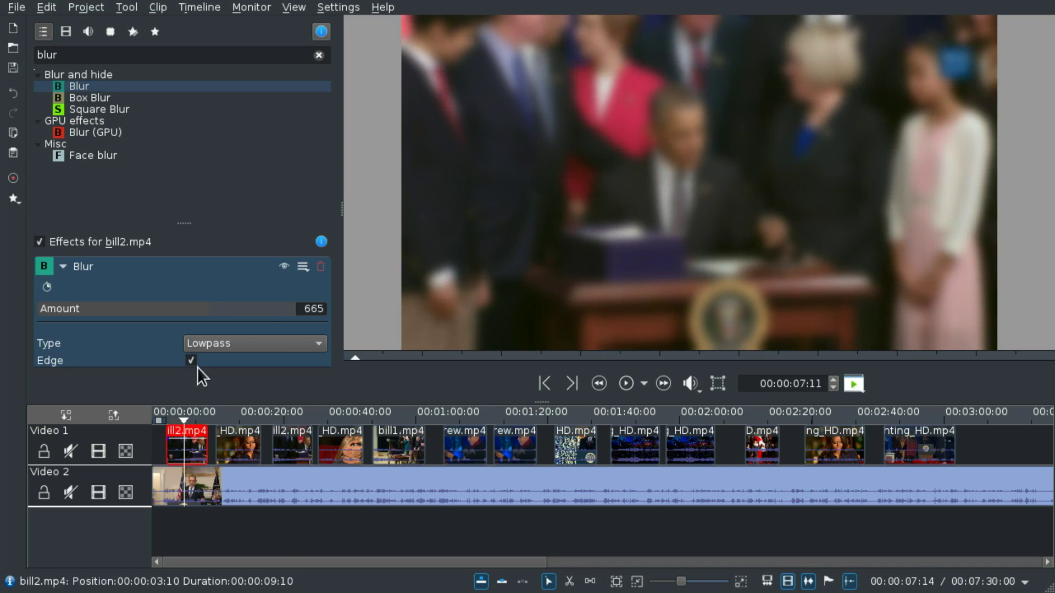
pyautogui.click(321, 266)
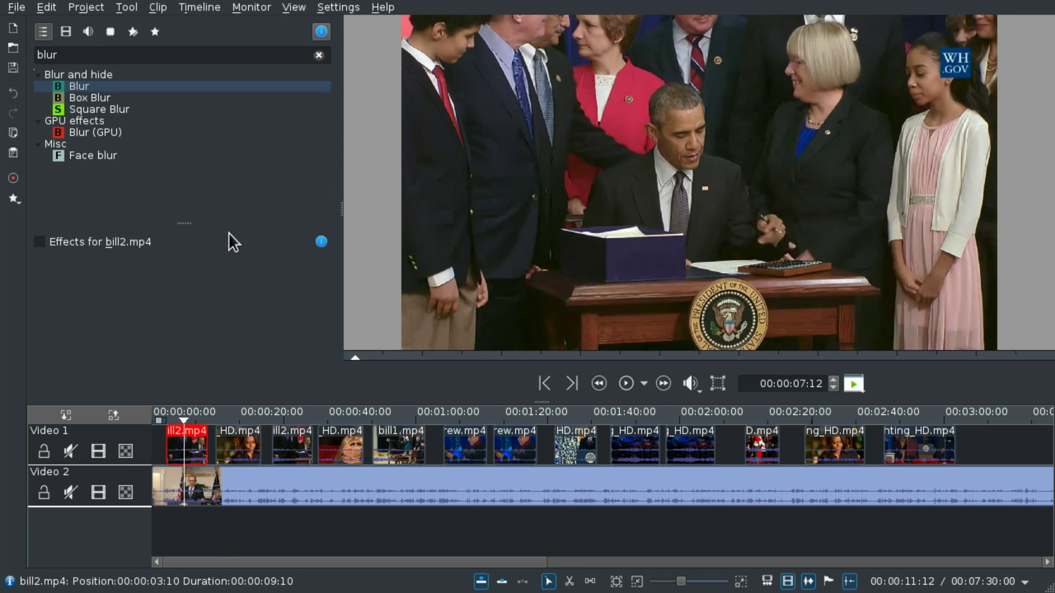
# Clear the blur filter and add Deconvolution sharpen (GPU) to the ChristmasTreeLighting clip.
pyautogui.click(319, 54)
pyautogui.click(224, 516)
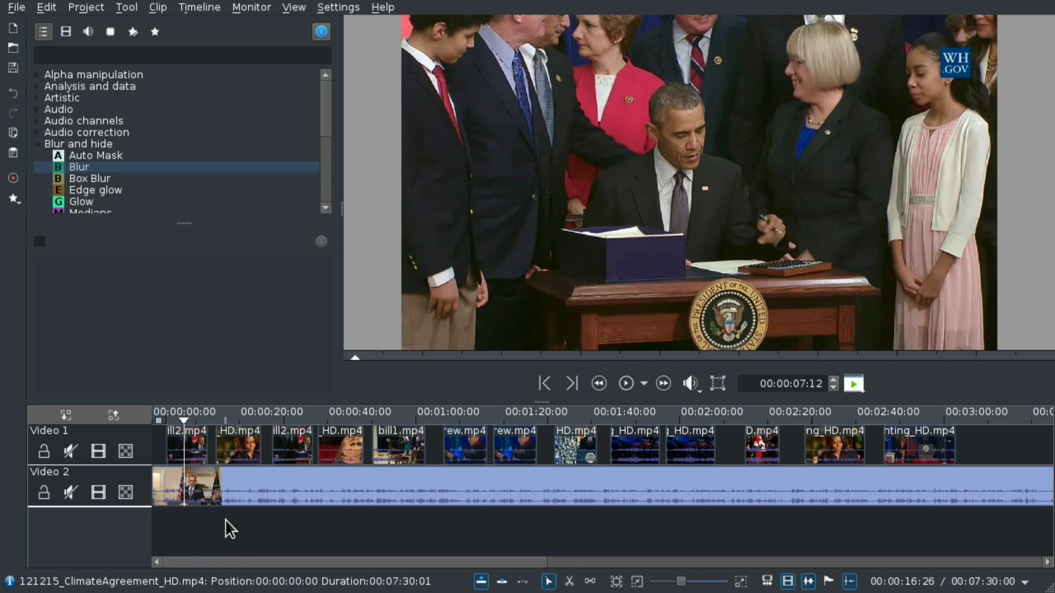
pyautogui.scroll(-4, 99, 143)
pyautogui.scroll(3, 77, 134)
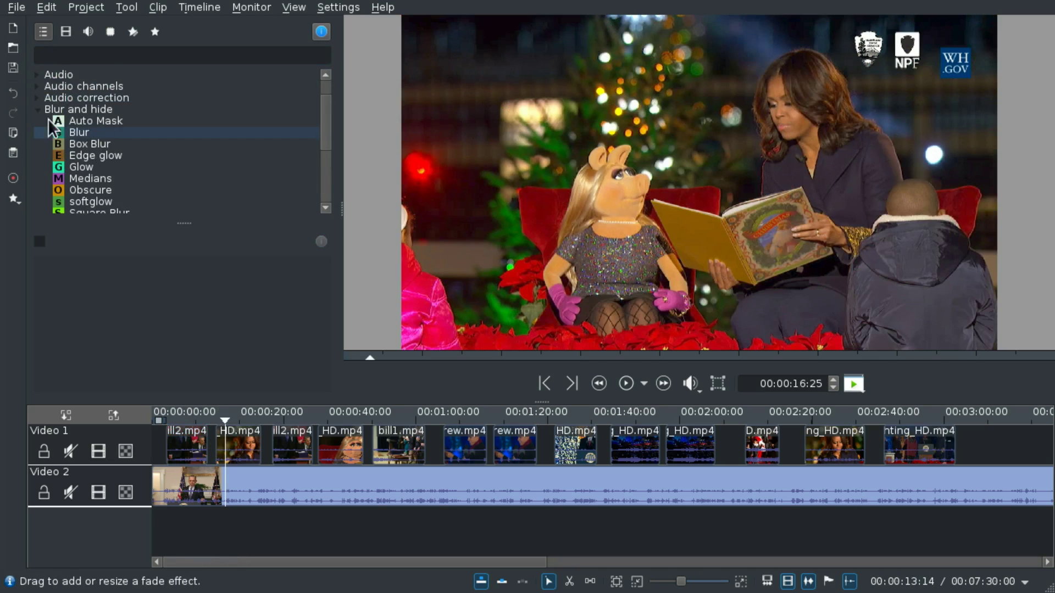
pyautogui.click(37, 109)
pyautogui.scroll(-1, 77, 154)
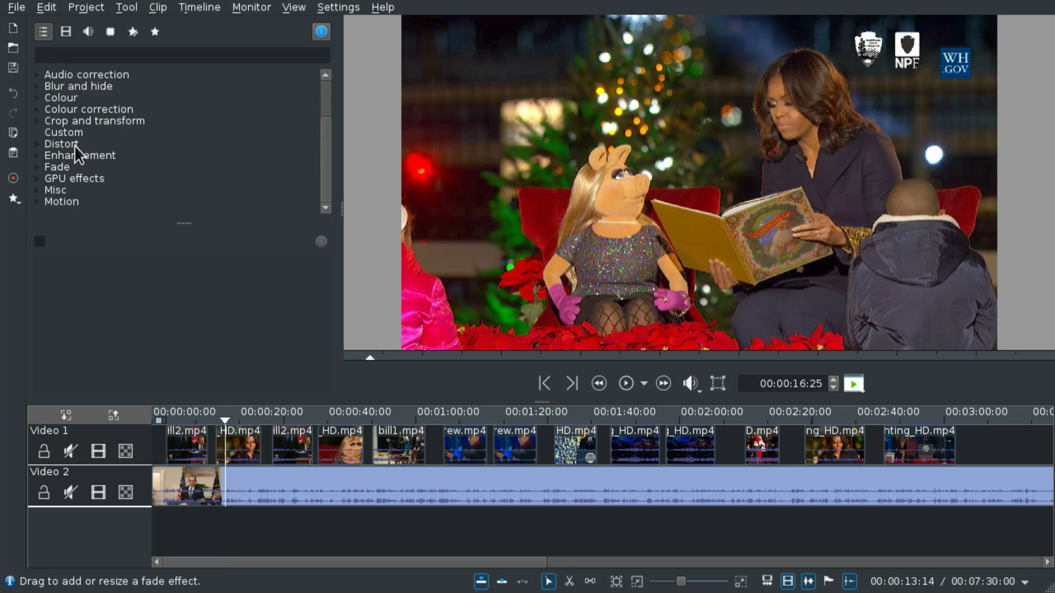
pyautogui.click(39, 179)
pyautogui.scroll(-1, 110, 190)
pyautogui.click(109, 171)
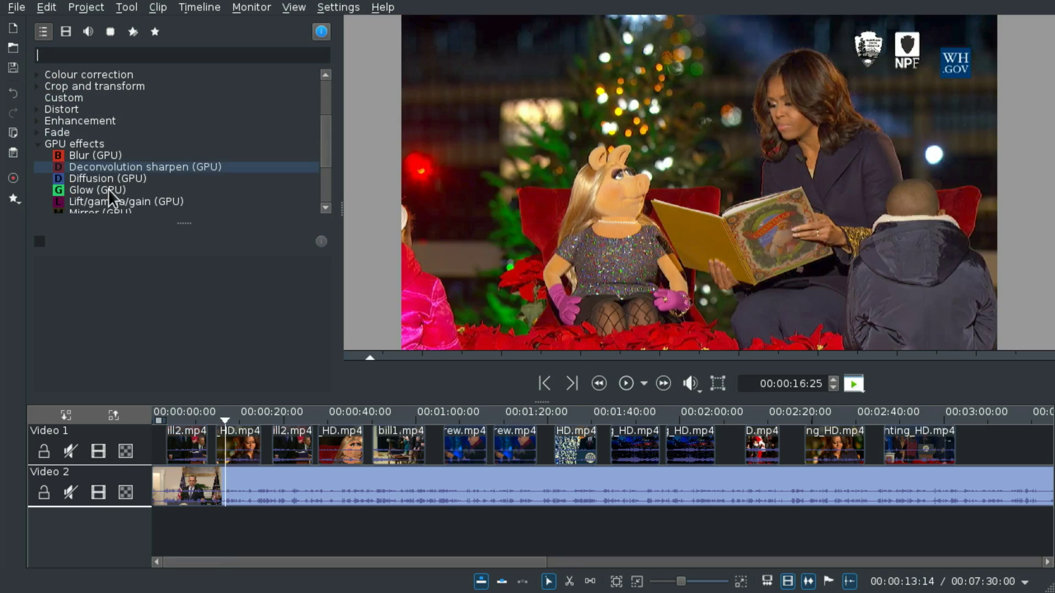
pyautogui.scroll(-2, 143, 191)
pyautogui.scroll(-1, 146, 189)
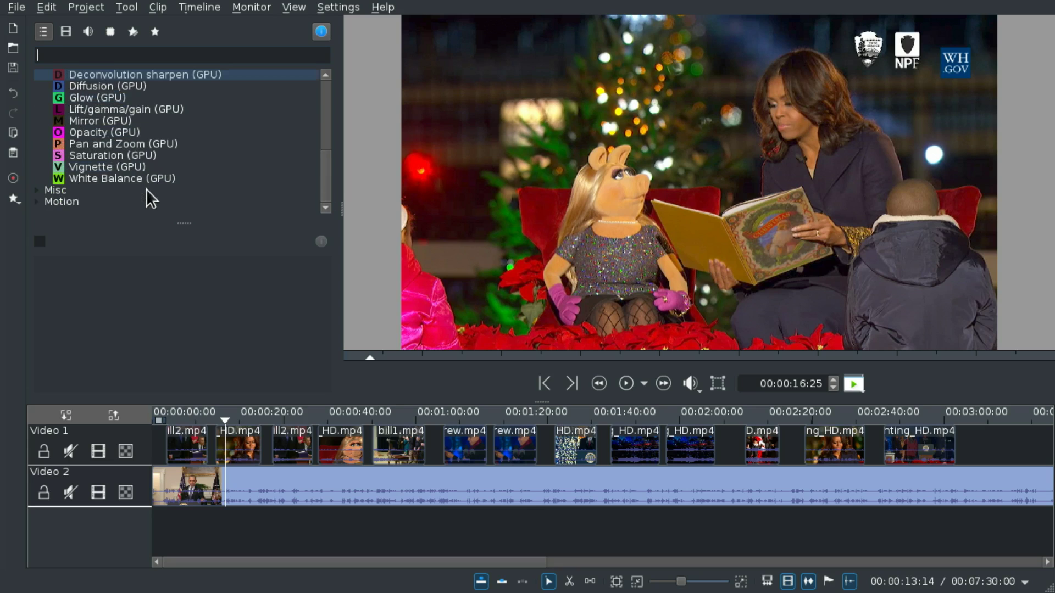
pyautogui.moveTo(146, 74); pyautogui.dragTo(239, 445)
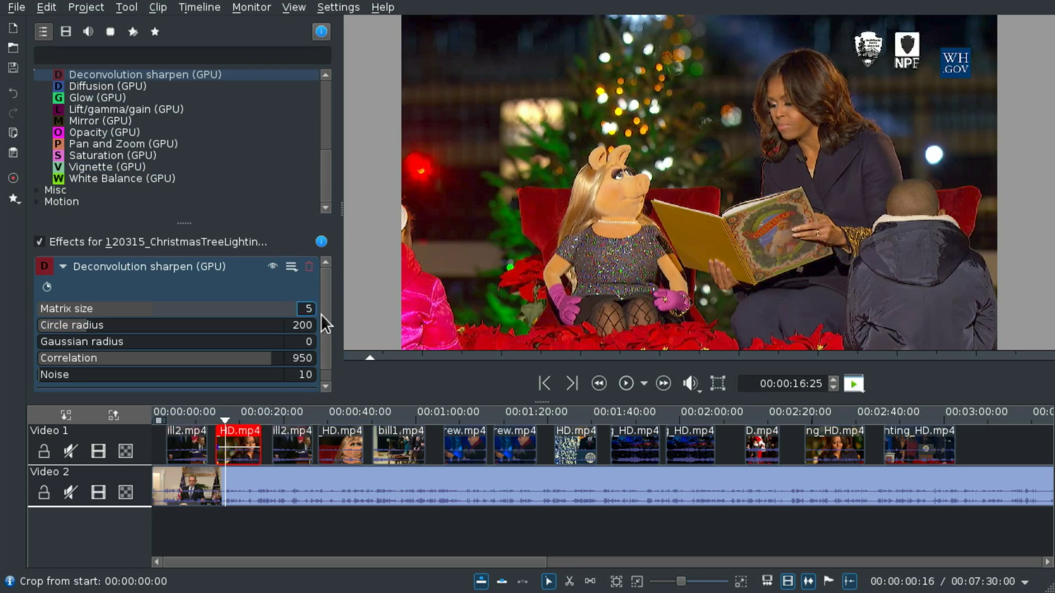
# Tune the sharpen to Gaussian radius 435 and correlation 391.
pyautogui.moveTo(329, 313); pyautogui.dragTo(328, 348)
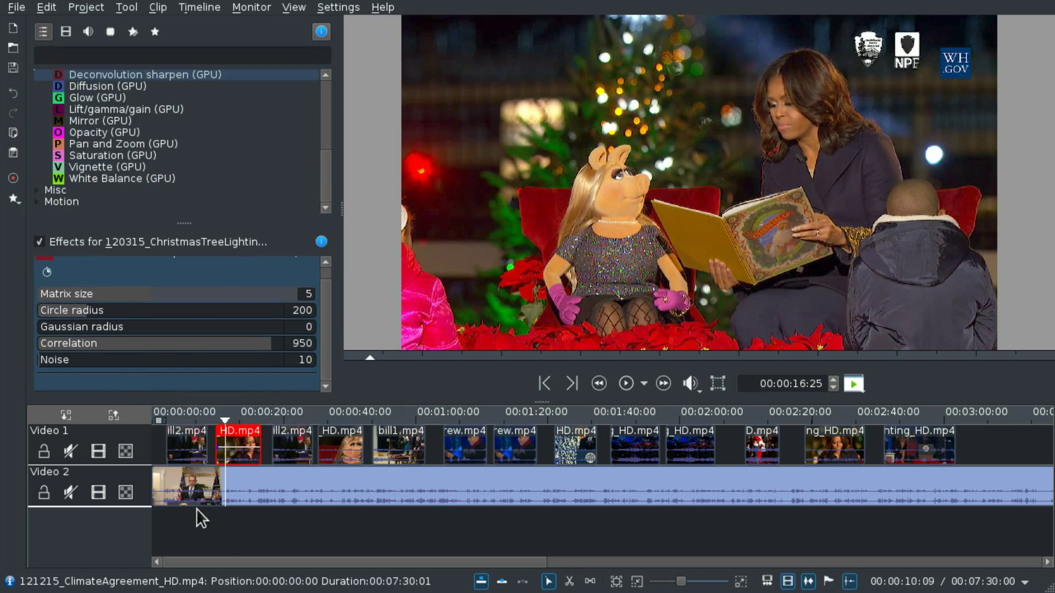
pyautogui.press('space')
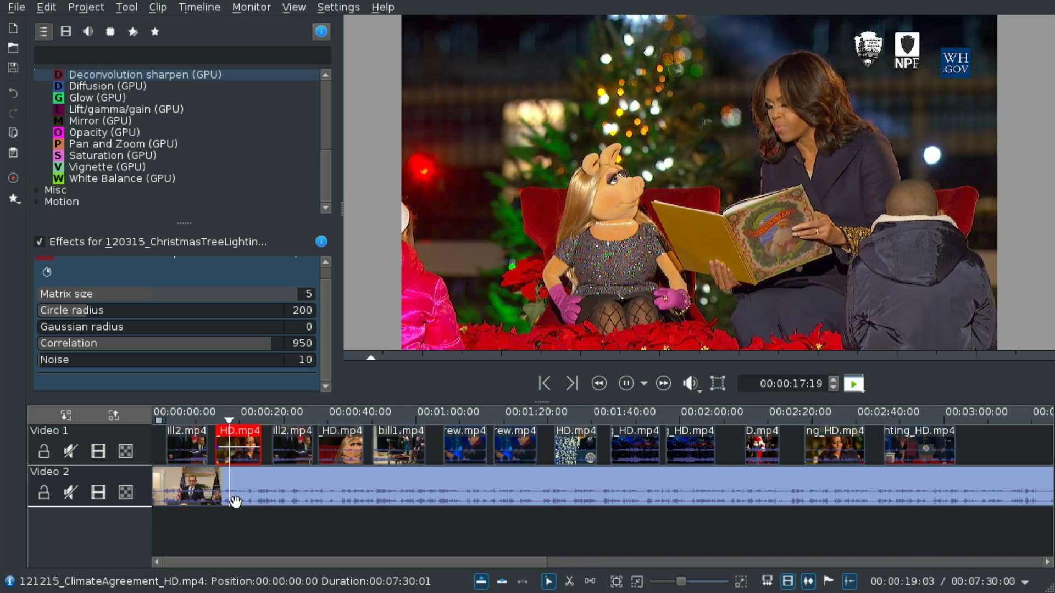
pyautogui.press('space')
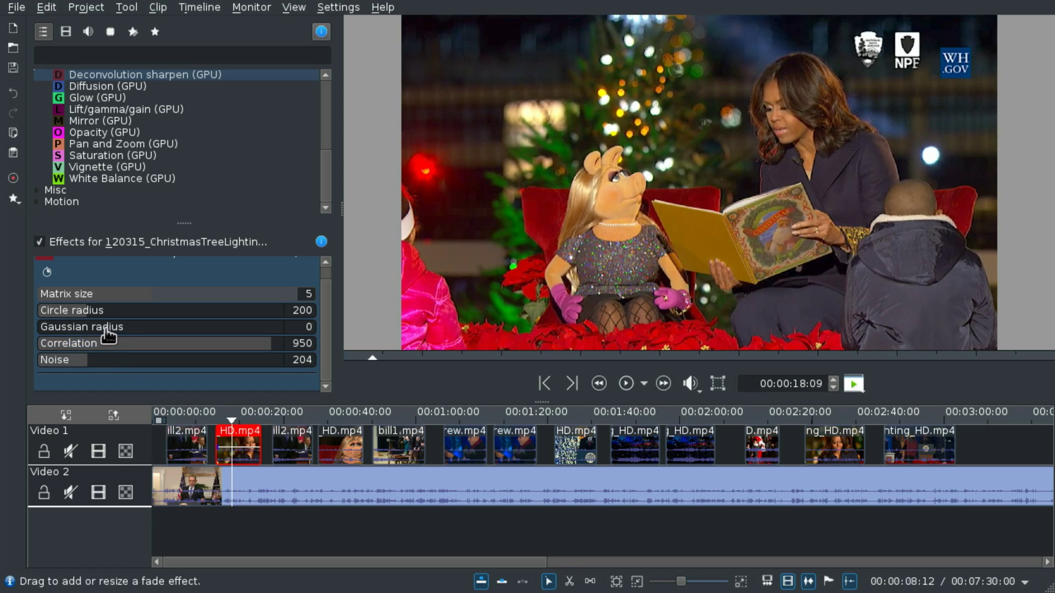
pyautogui.click(107, 330)
pyautogui.moveTo(199, 329); pyautogui.dragTo(17, 334)
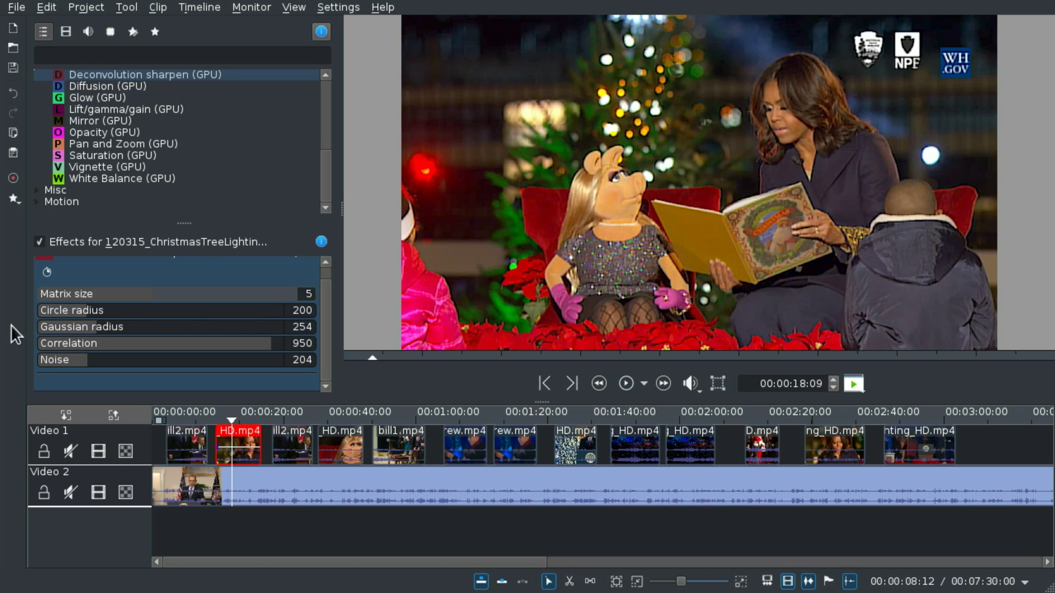
pyautogui.moveTo(102, 328); pyautogui.dragTo(217, 301)
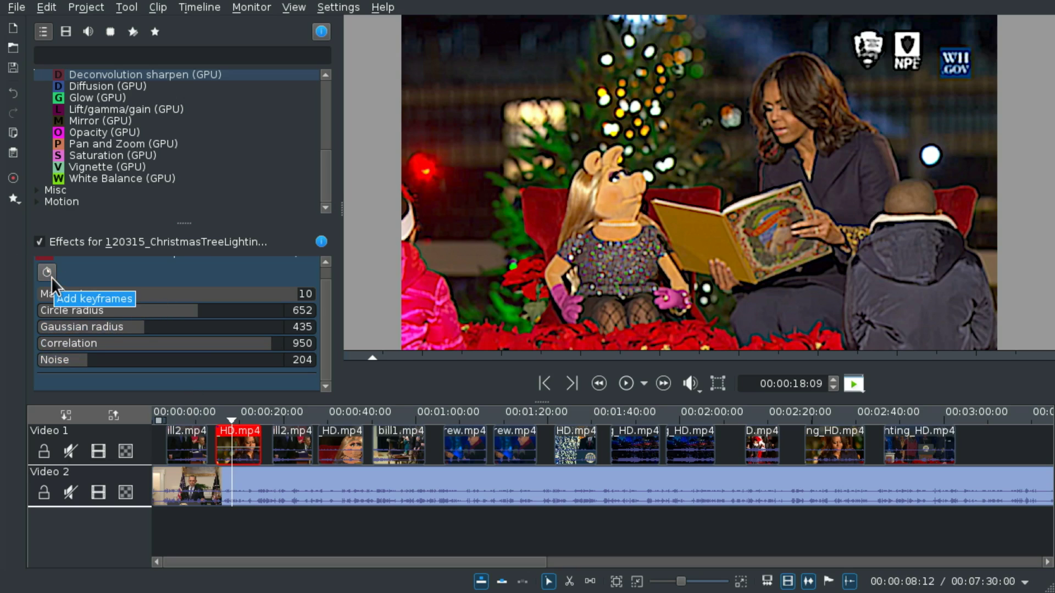
pyautogui.click(132, 346)
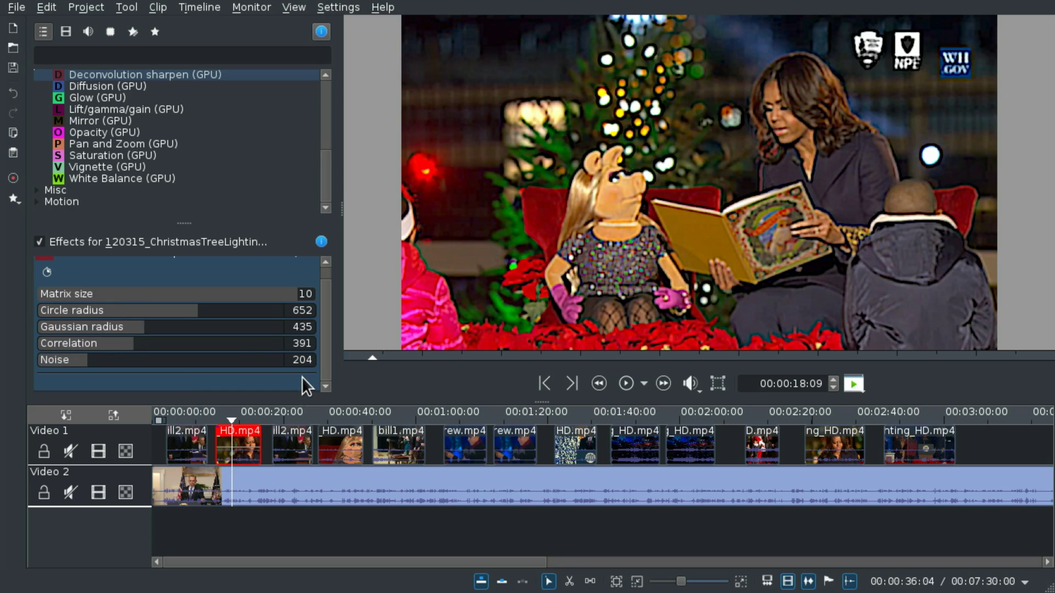
pyautogui.scroll(1, 327, 299)
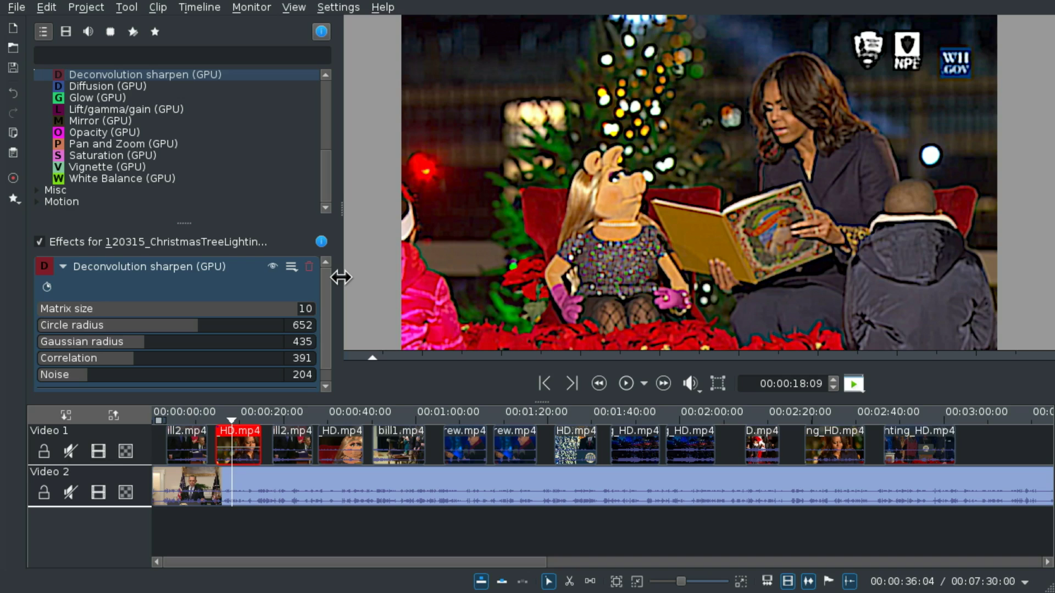
# Toggle the sharpen off and on during playback to compare, leaving it enabled.
pyautogui.click(275, 267)
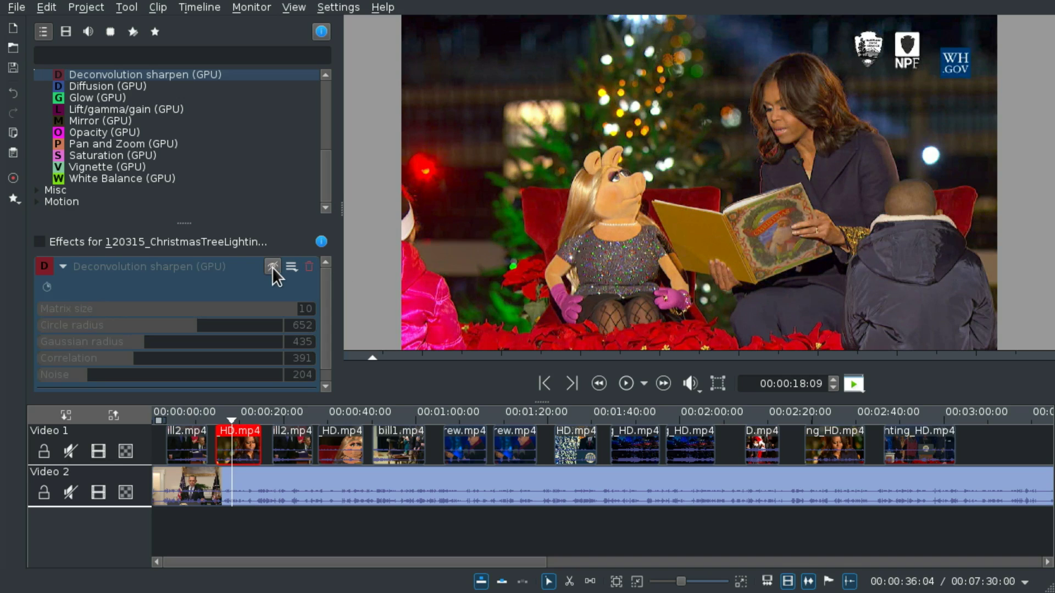
pyautogui.click(272, 267)
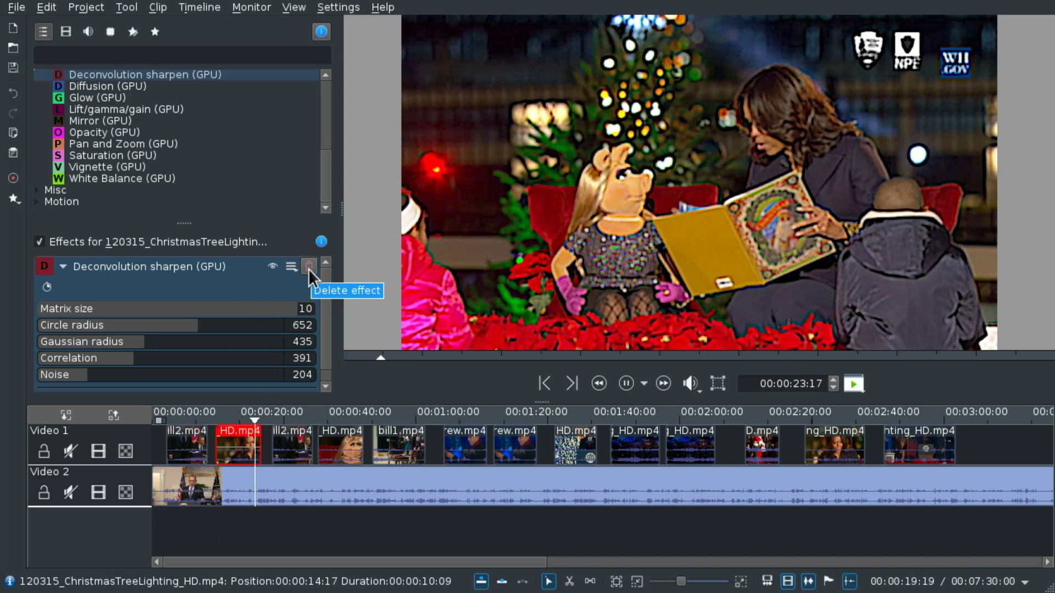
pyautogui.press('space')
pyautogui.click(272, 267)
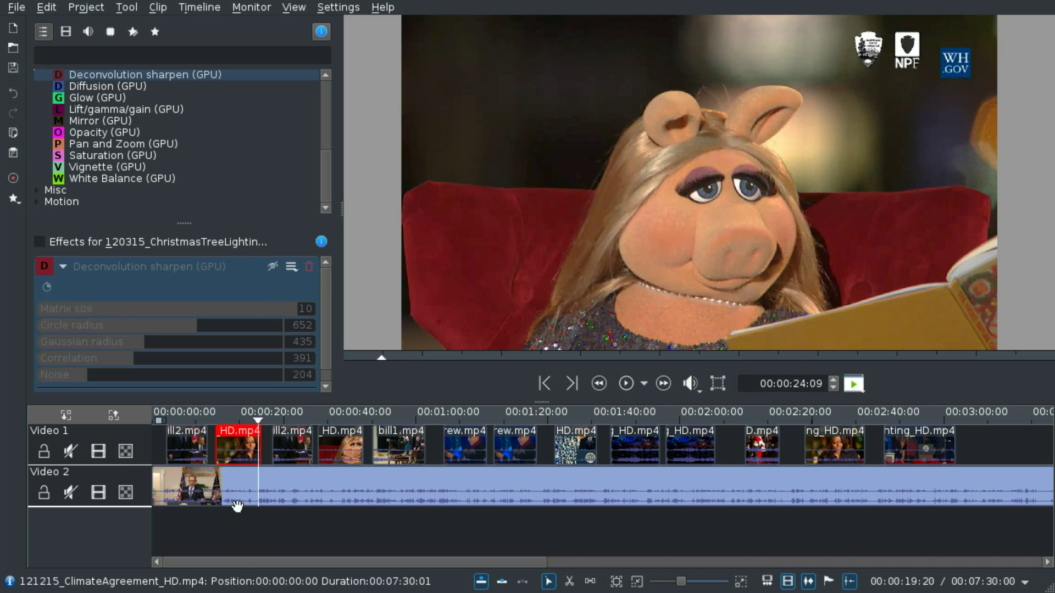
pyautogui.click(221, 527)
pyautogui.press('space')
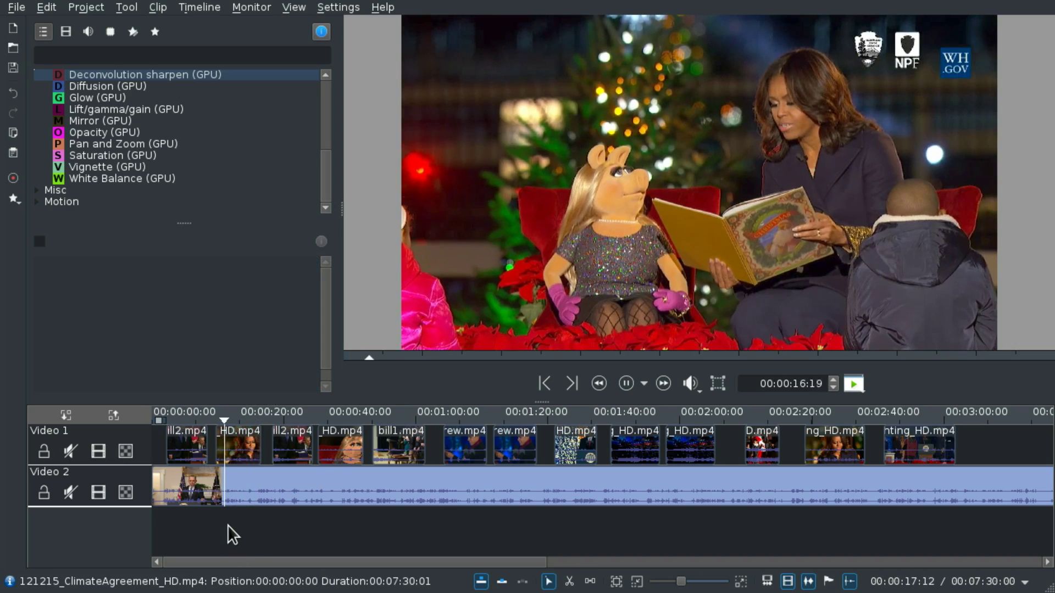
pyautogui.click(249, 456)
pyautogui.click(273, 266)
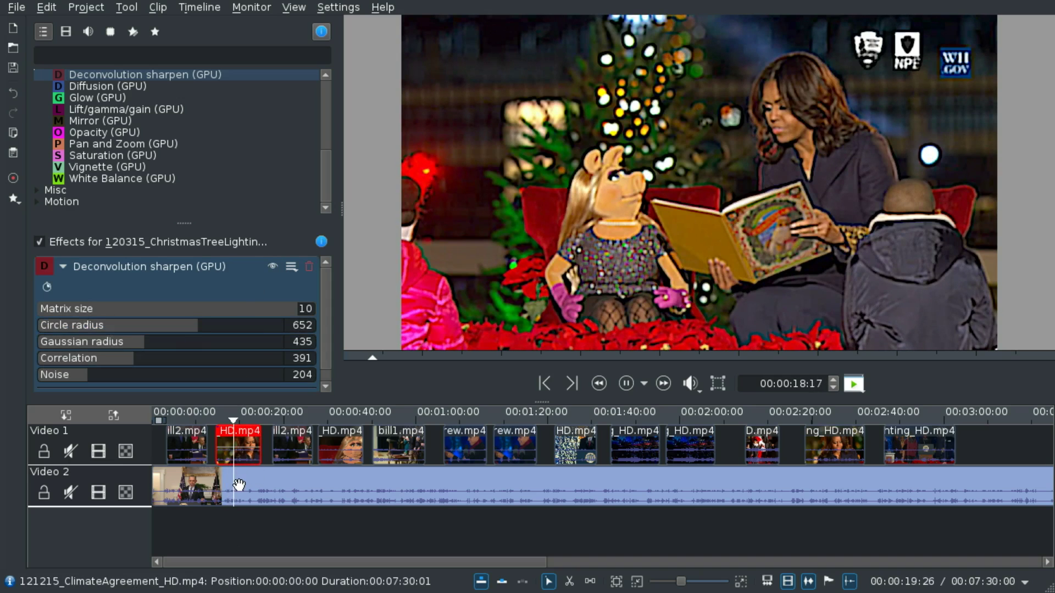
pyautogui.press('space')
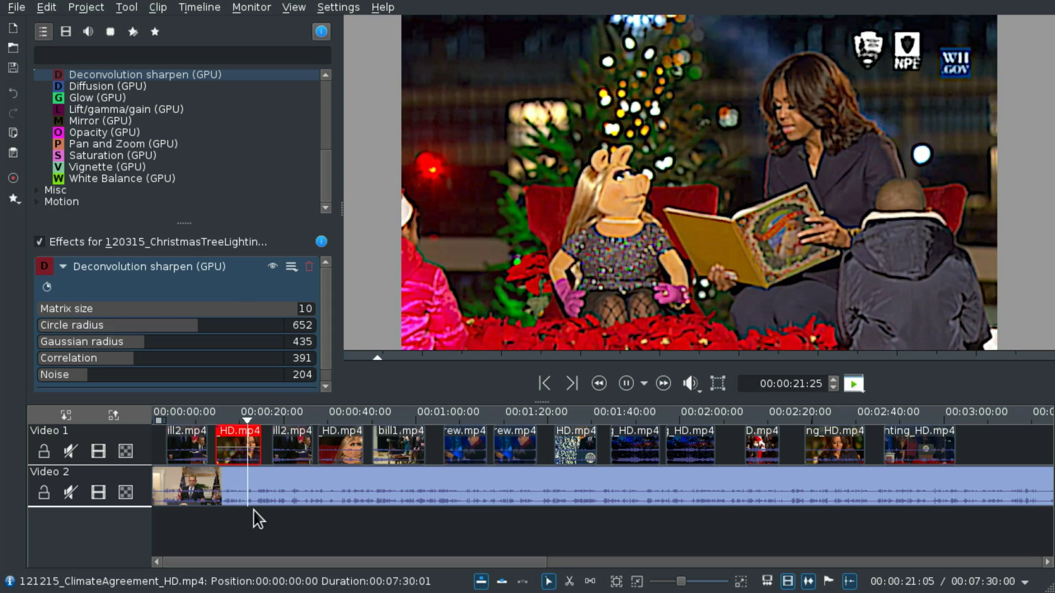
pyautogui.press('space')
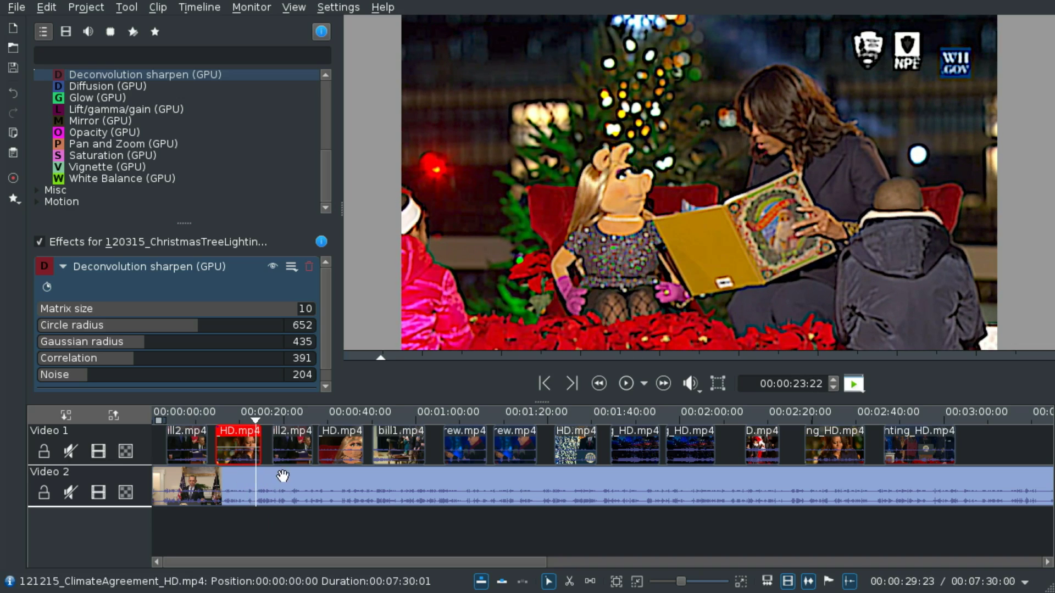
# Delete the sharpen effect and apply Diffusion (GPU) to bill2.mp4.
pyautogui.click(303, 267)
pyautogui.scroll(1, 149, 137)
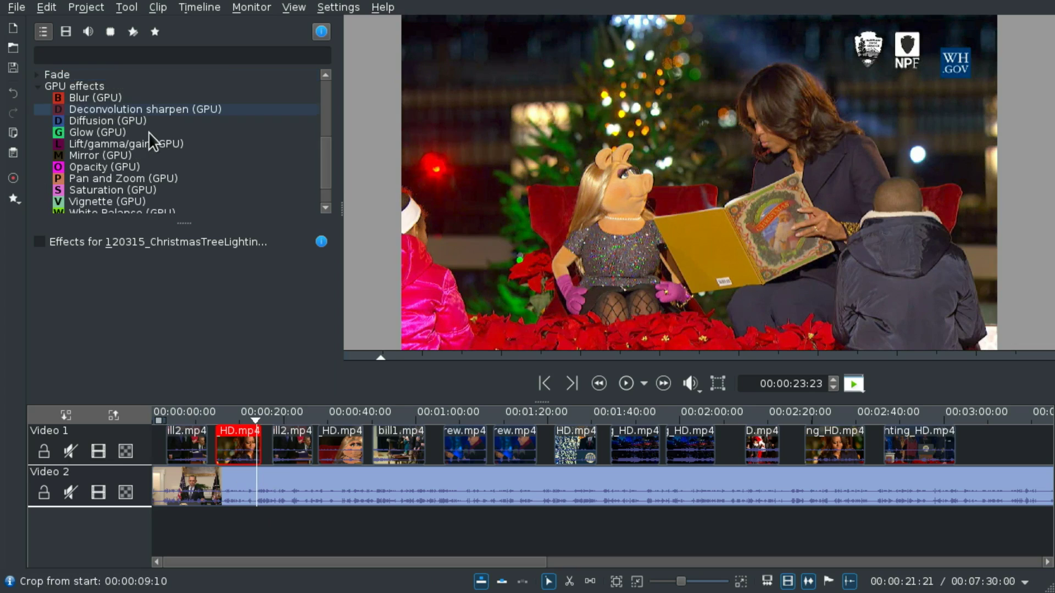
pyautogui.moveTo(93, 118); pyautogui.dragTo(281, 453)
pyautogui.click(280, 518)
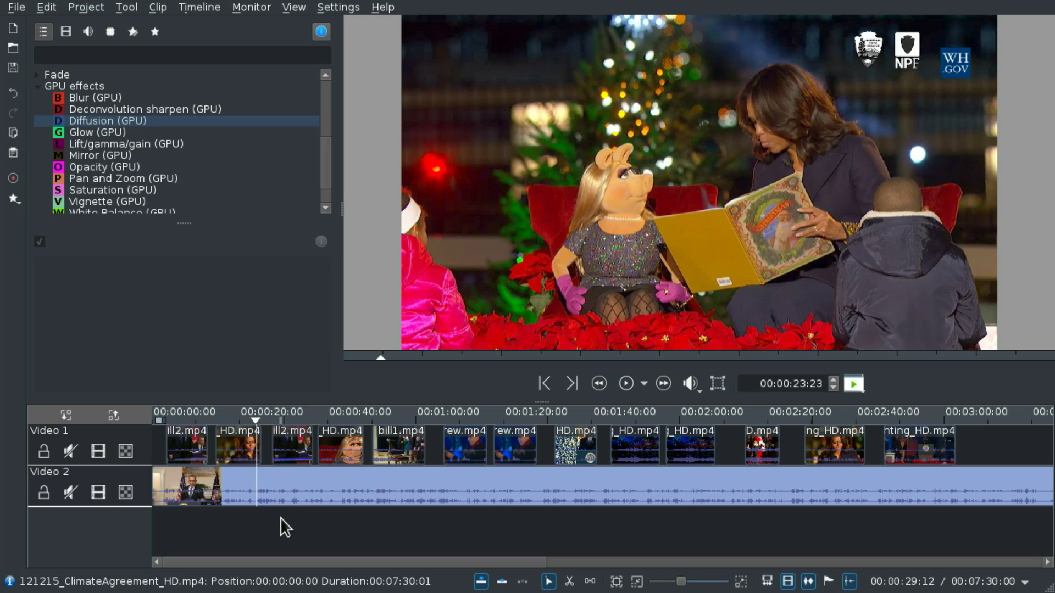
pyautogui.click(282, 453)
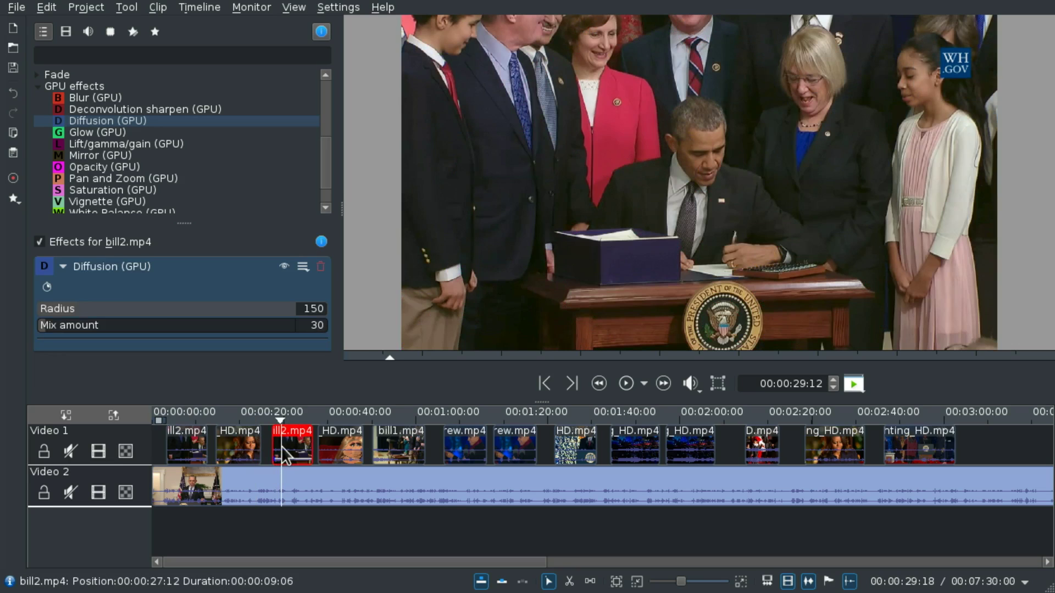
# Set the Diffusion radius to 361 and mix amount to 955 while previewing.
pyautogui.moveTo(136, 322); pyautogui.dragTo(50, 330)
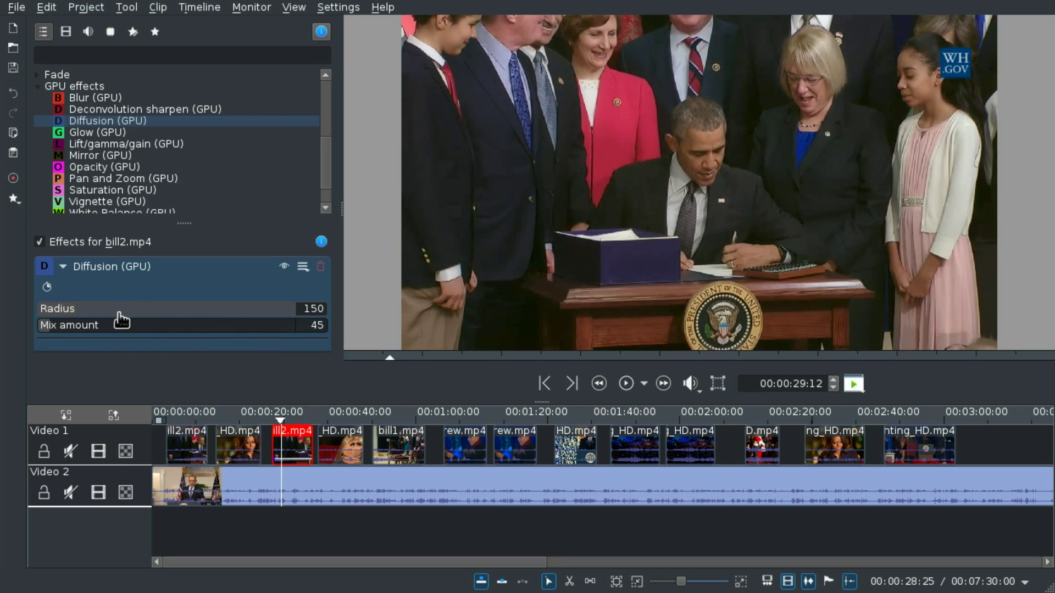
pyautogui.moveTo(129, 311); pyautogui.dragTo(302, 335)
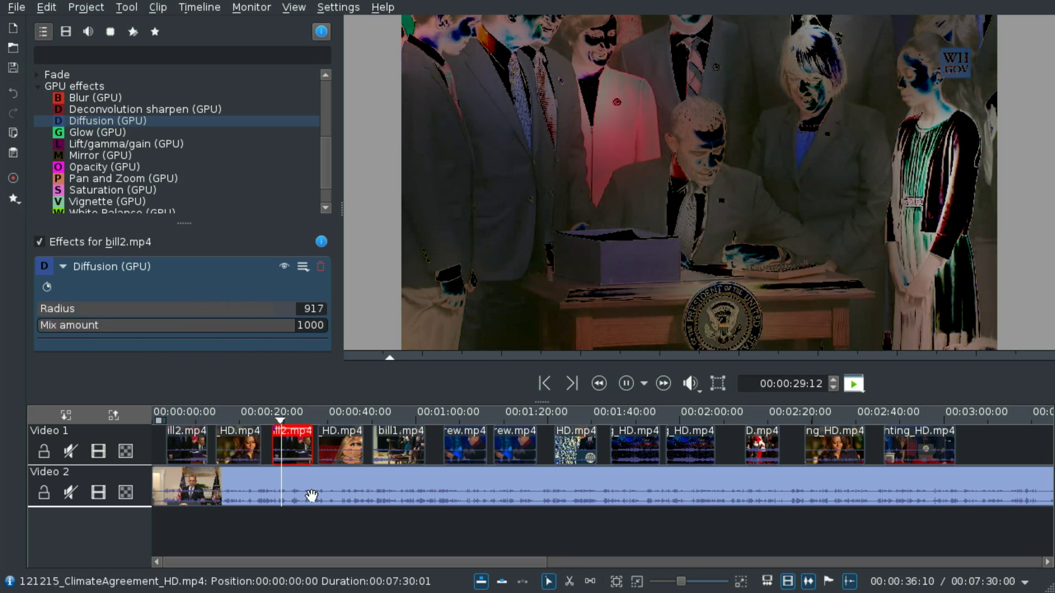
pyautogui.click(271, 518)
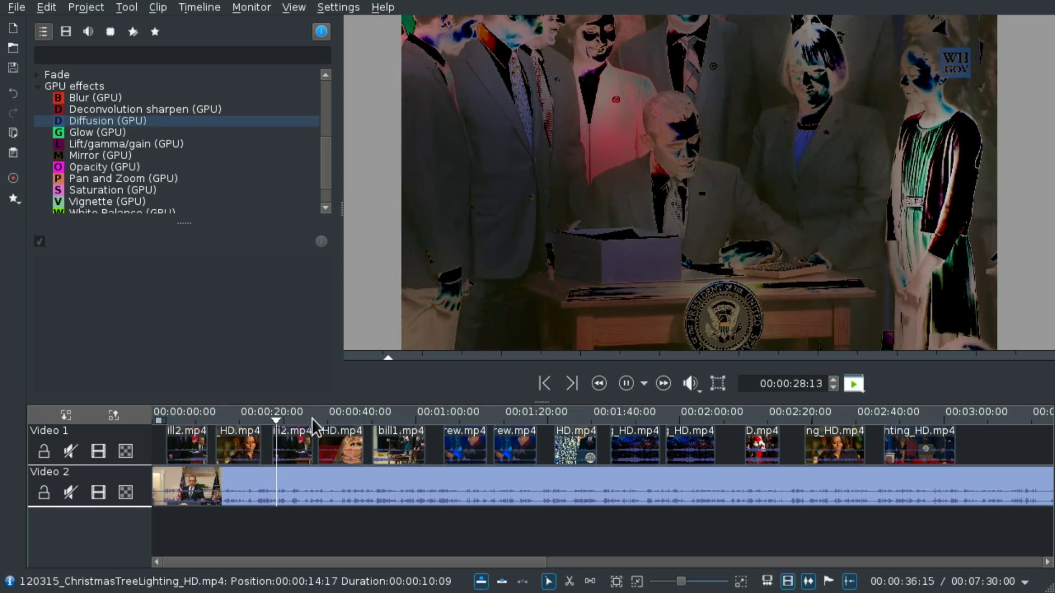
pyautogui.click(300, 443)
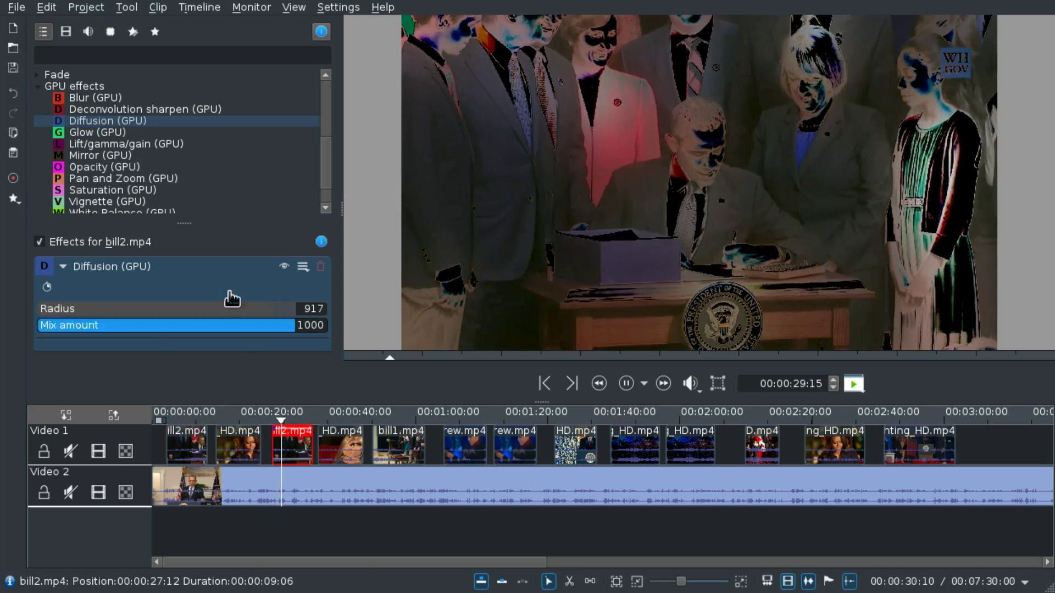
pyautogui.moveTo(160, 328); pyautogui.dragTo(282, 330)
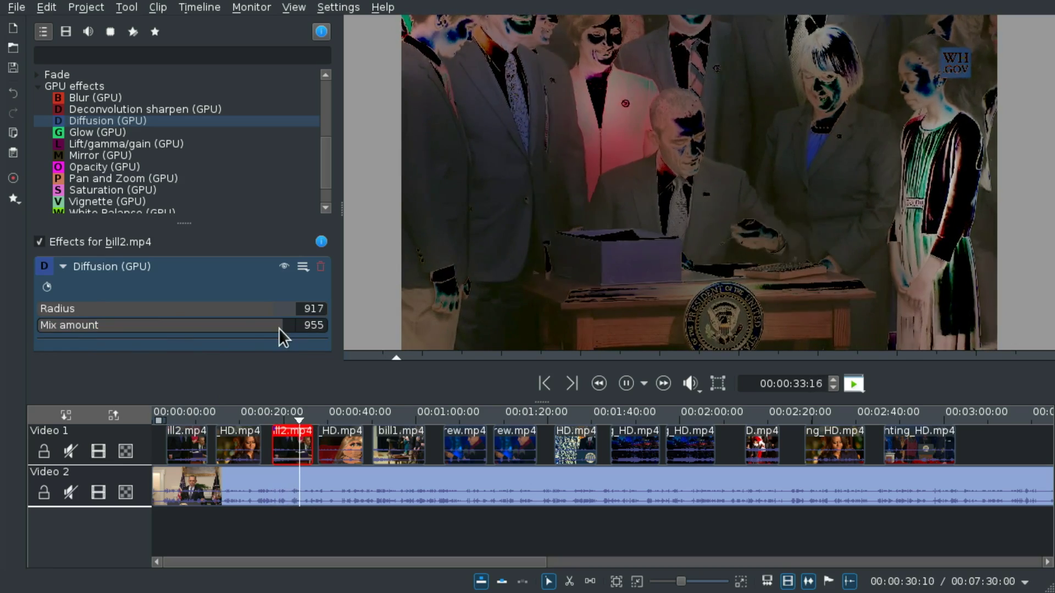
pyautogui.moveTo(219, 312); pyautogui.dragTo(130, 313)
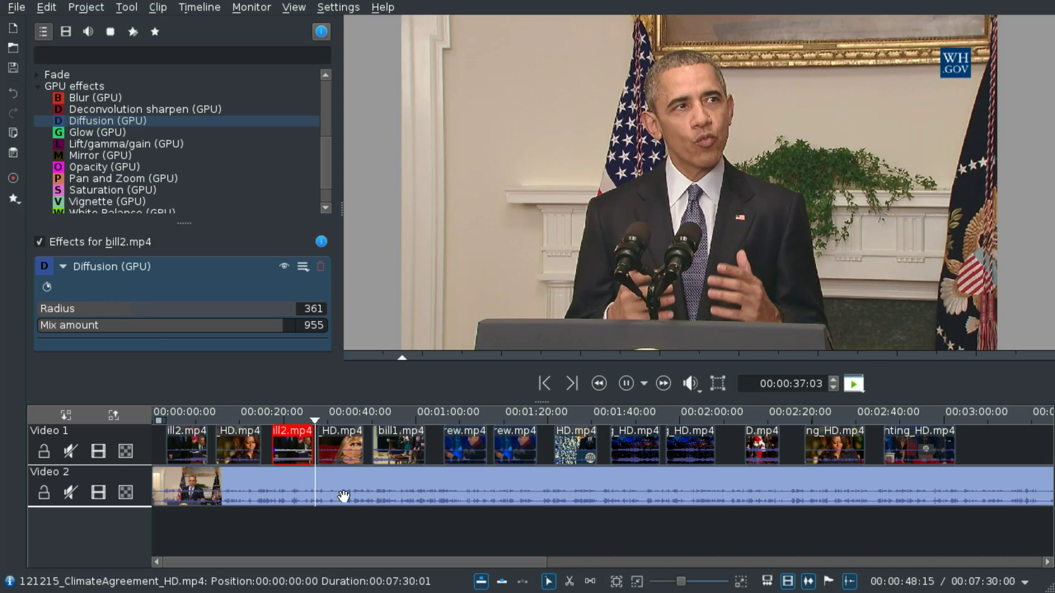
pyautogui.press('space')
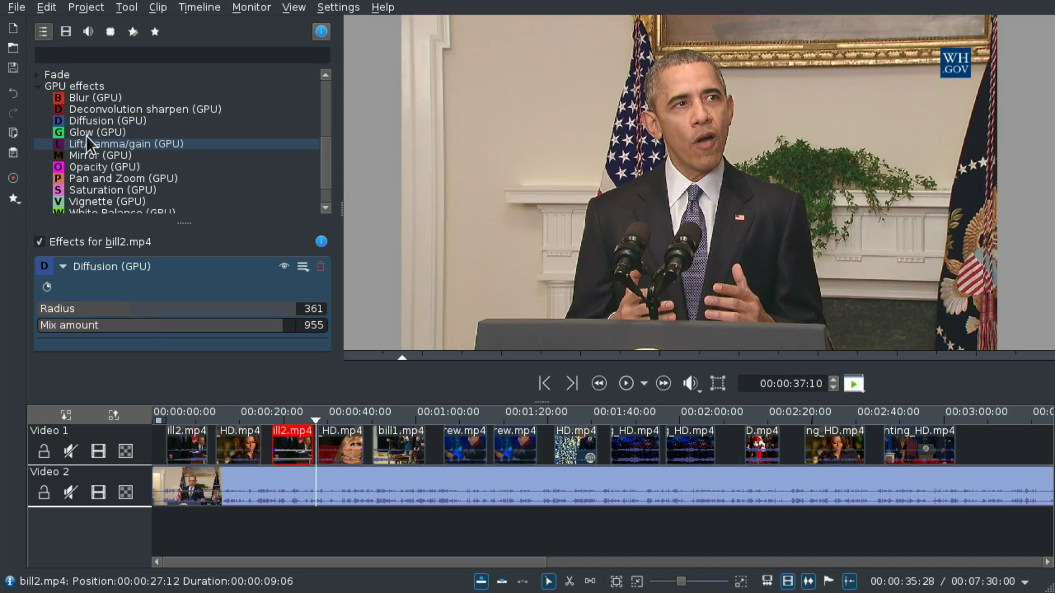
# Add Glow (GPU) to the Christmas tree clip with strength 626, toggling it to compare.
pyautogui.moveTo(85, 134); pyautogui.dragTo(175, 190)
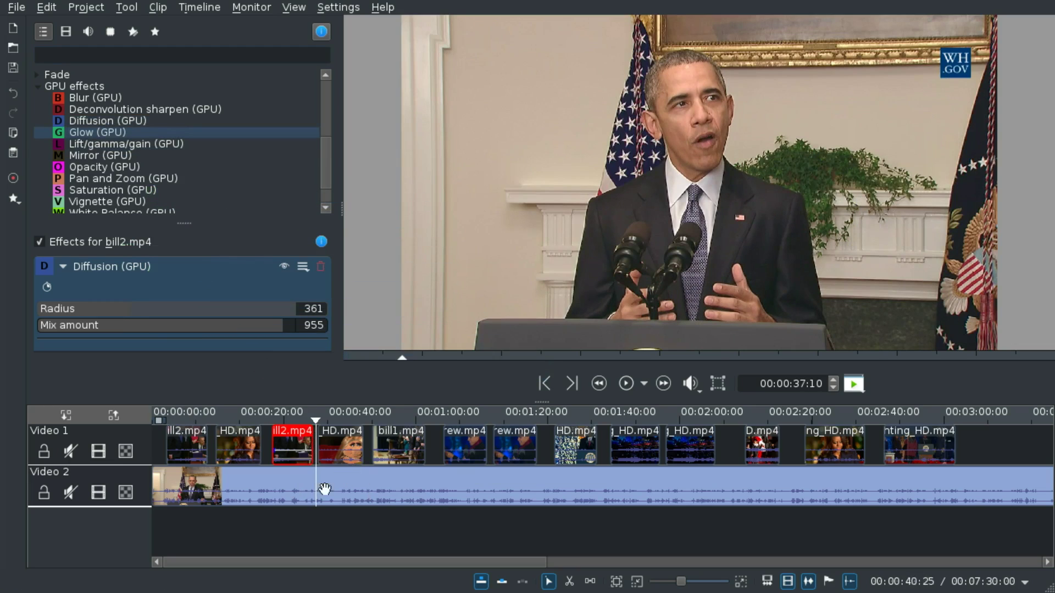
pyautogui.click(320, 515)
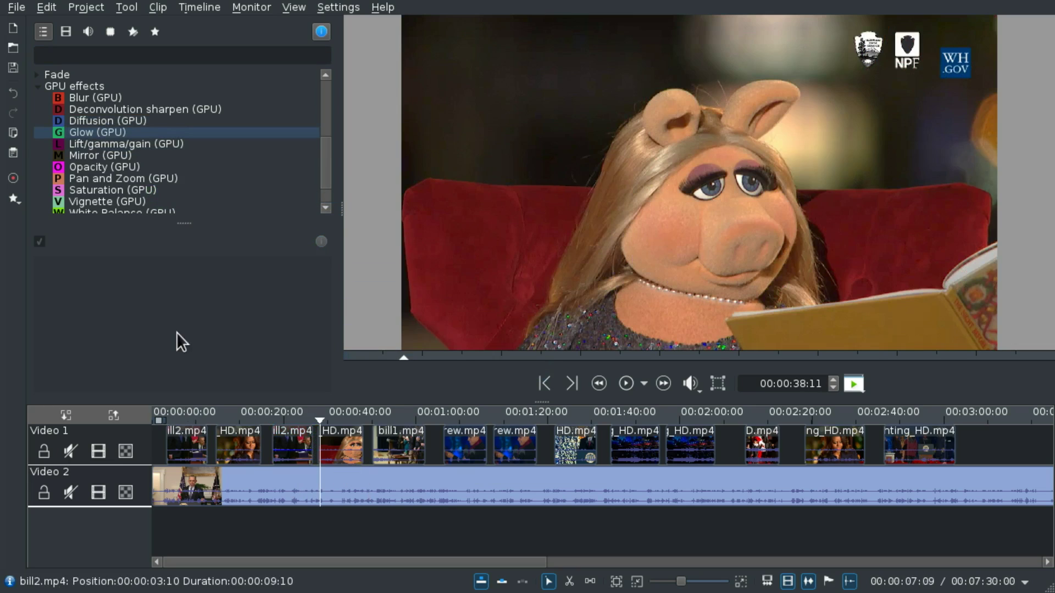
pyautogui.moveTo(101, 130); pyautogui.dragTo(347, 442)
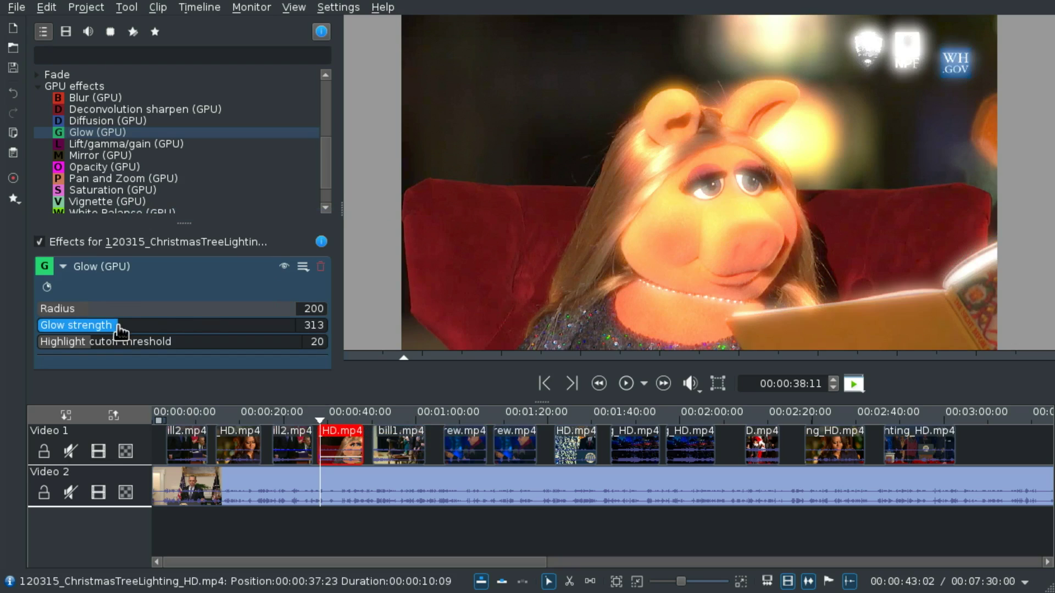
pyautogui.moveTo(184, 328); pyautogui.dragTo(200, 329)
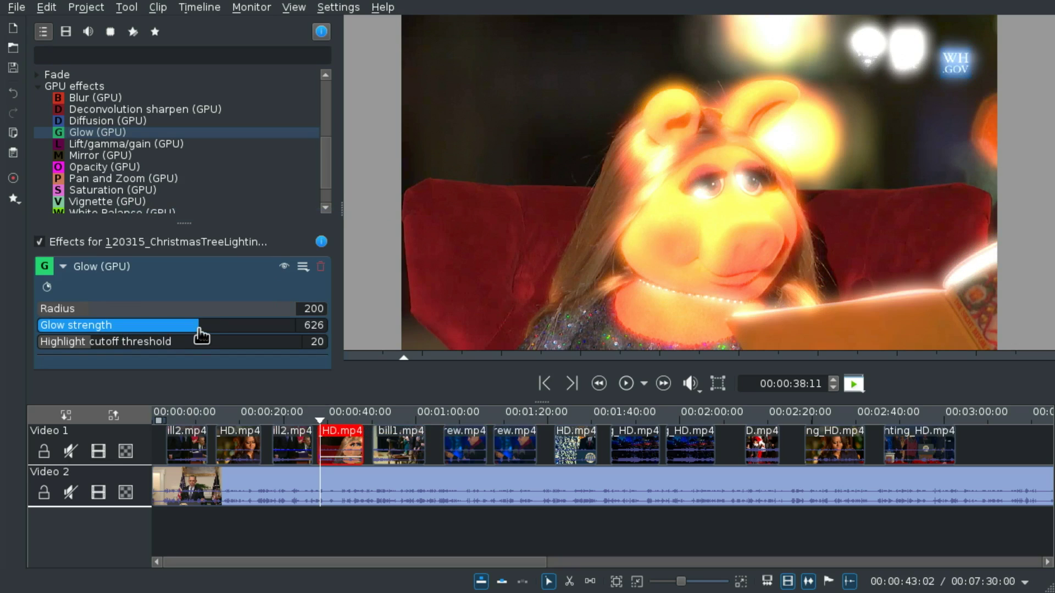
pyautogui.press('space')
pyautogui.click(275, 269)
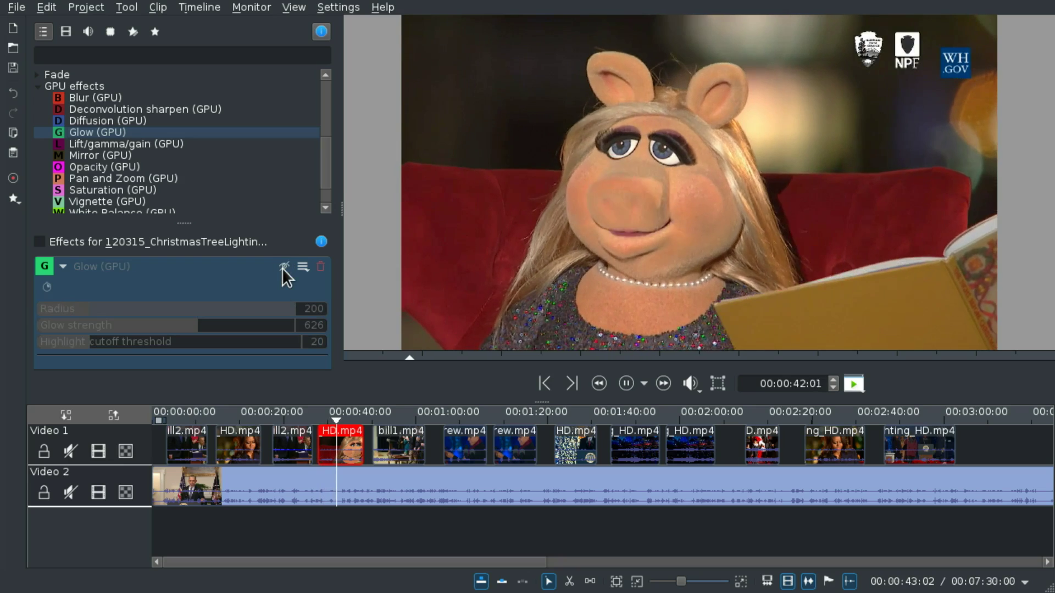
pyautogui.click(283, 267)
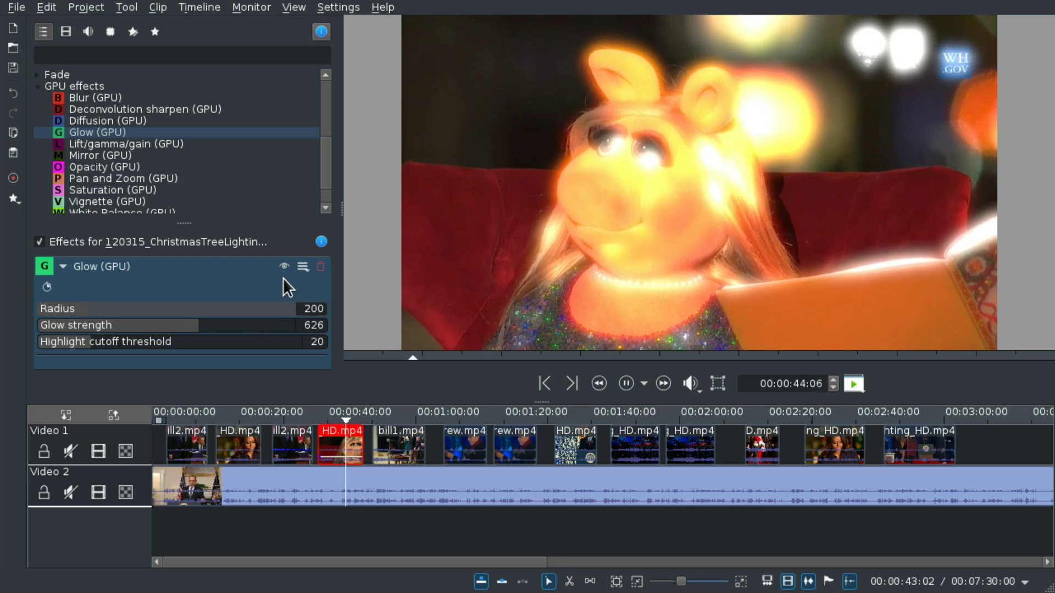
# Lower the Glow highlight cutoff to about 17 and raise glow strength to 968.
pyautogui.click(326, 524)
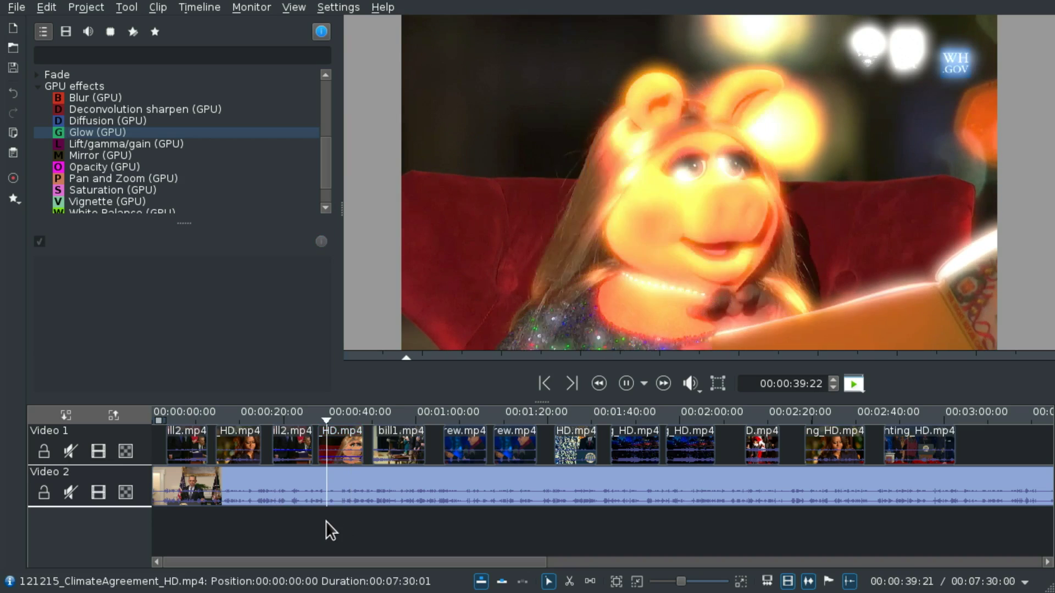
pyautogui.scroll(1, 357, 522)
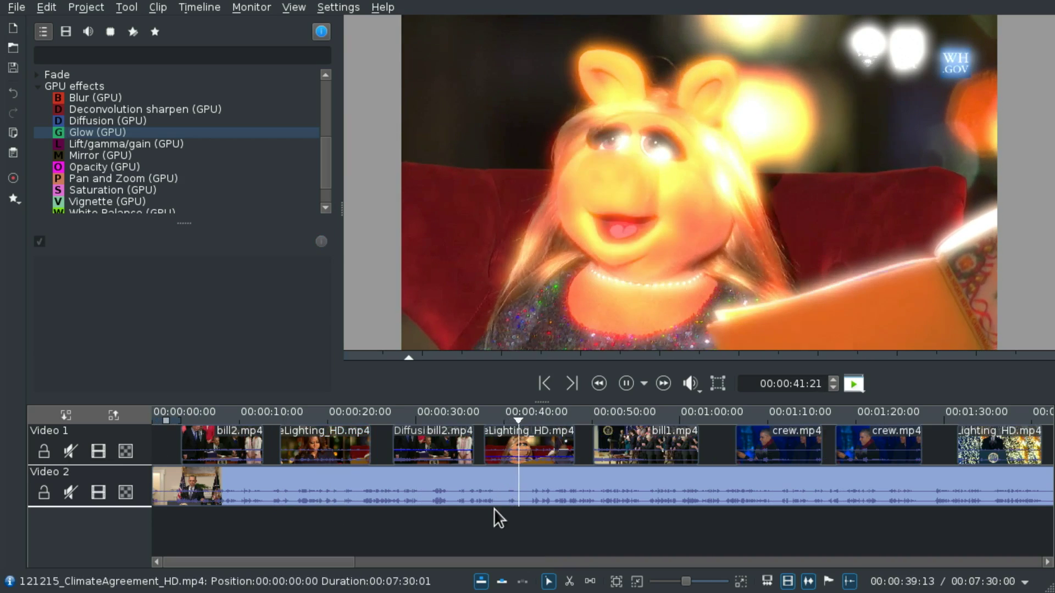
pyautogui.click(488, 446)
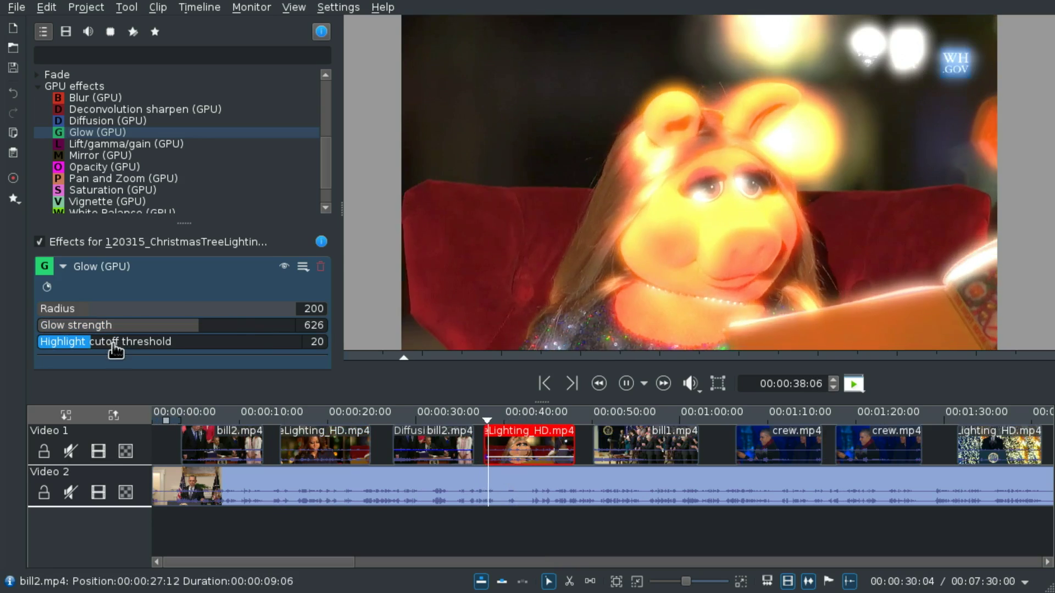
pyautogui.moveTo(110, 346); pyautogui.dragTo(150, 341)
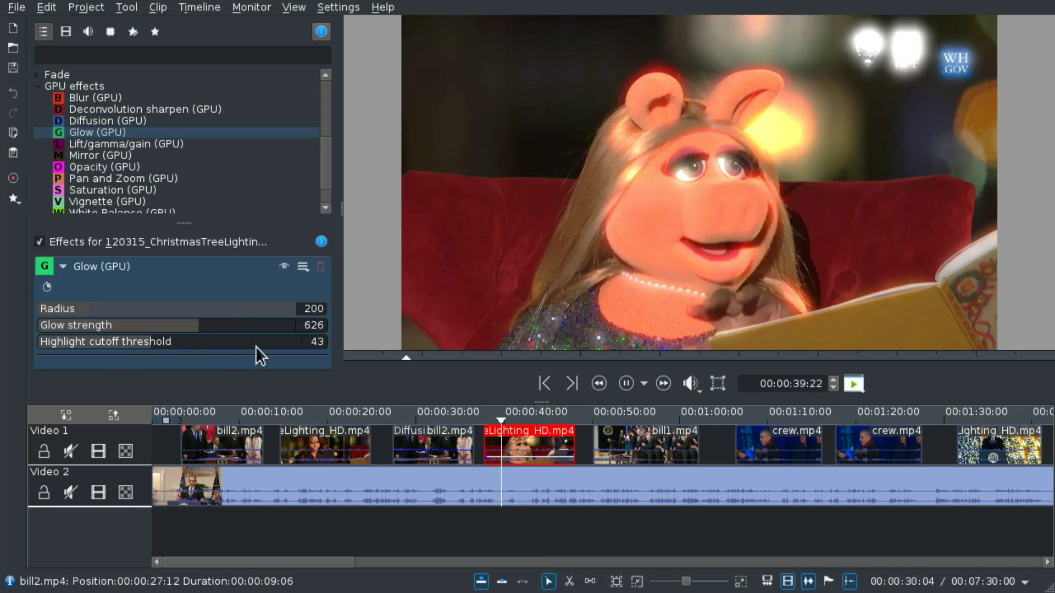
pyautogui.moveTo(255, 346); pyautogui.dragTo(80, 344)
pyautogui.moveTo(172, 328); pyautogui.dragTo(289, 312)
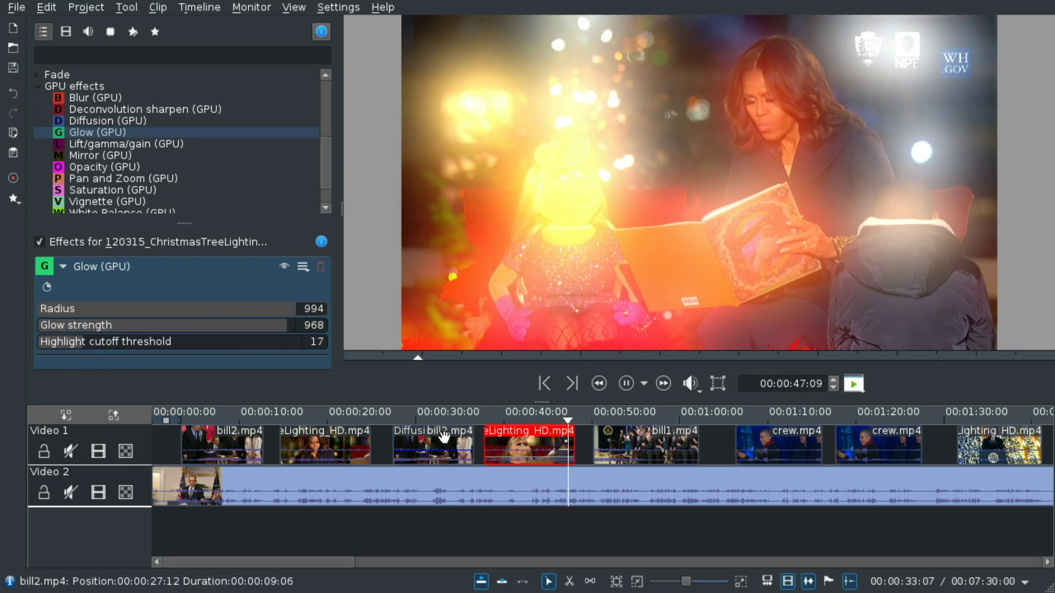
pyautogui.click(494, 516)
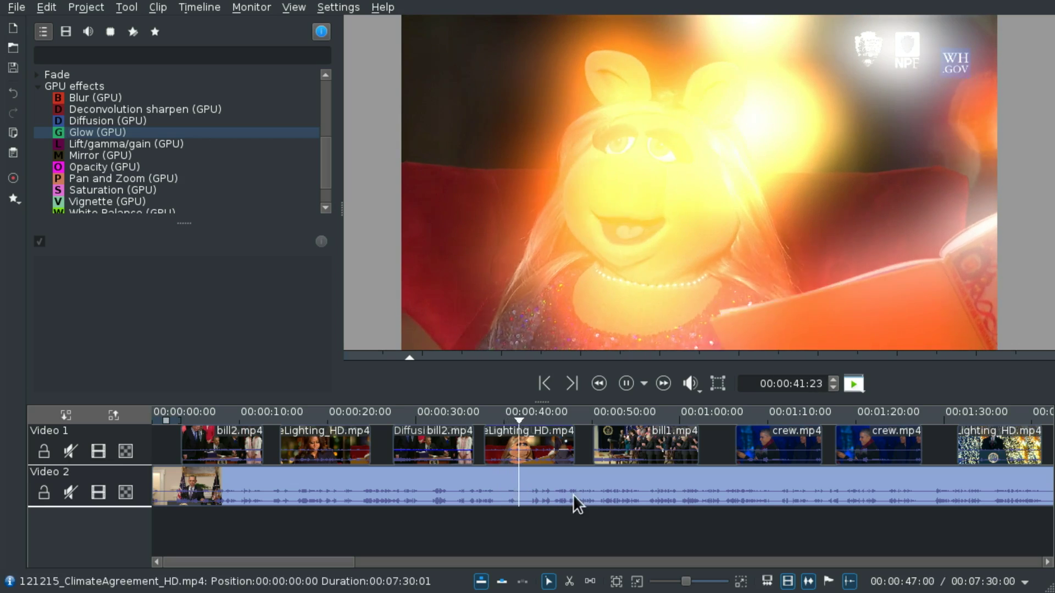
pyautogui.press('space')
# Apply Lift/gamma/gain (GPU) to bill1.mp4 and enlarge its settings to show all three wheels.
pyautogui.click(122, 146)
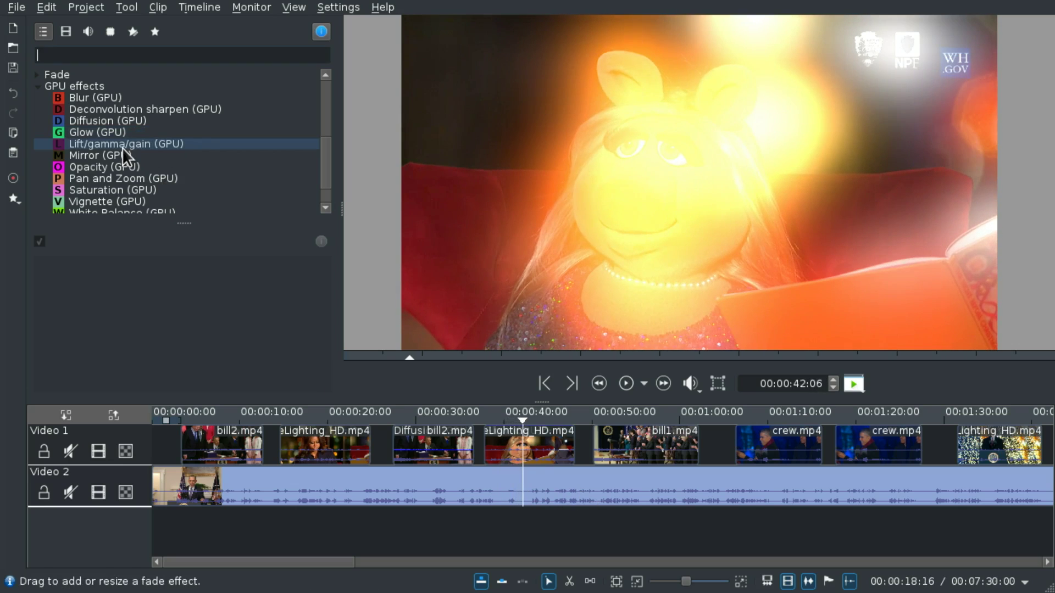
pyautogui.click(593, 525)
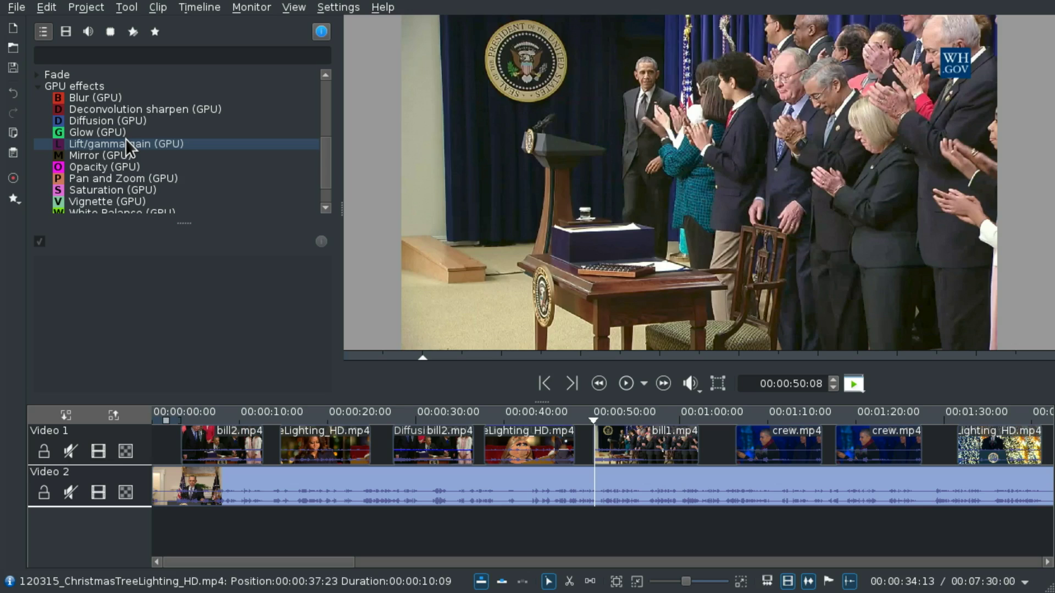
pyautogui.moveTo(125, 144); pyautogui.dragTo(631, 451)
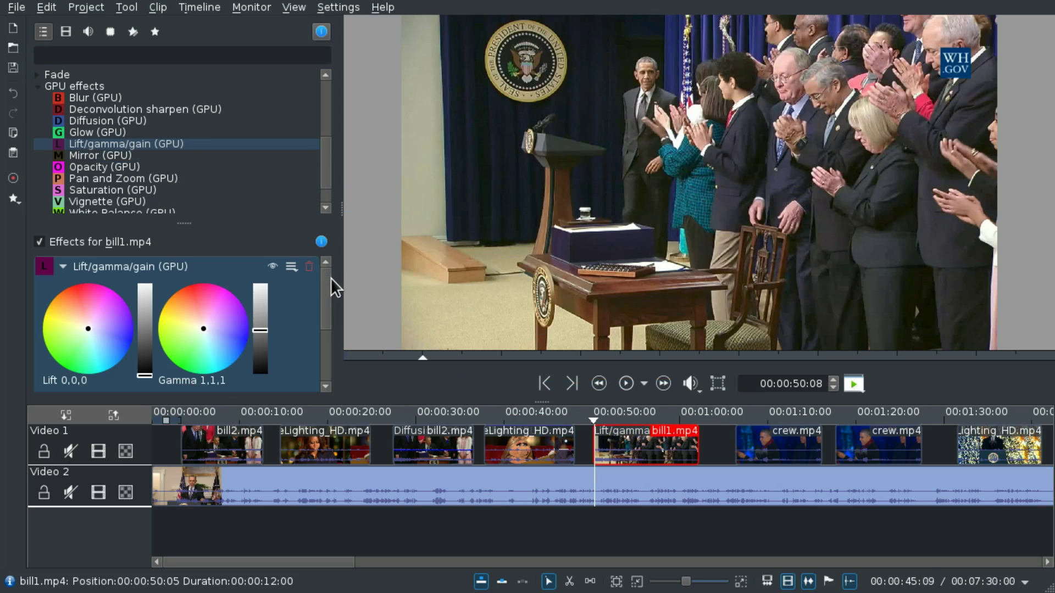
pyautogui.moveTo(327, 282); pyautogui.dragTo(348, 246)
pyautogui.moveTo(219, 220); pyautogui.dragTo(207, 111)
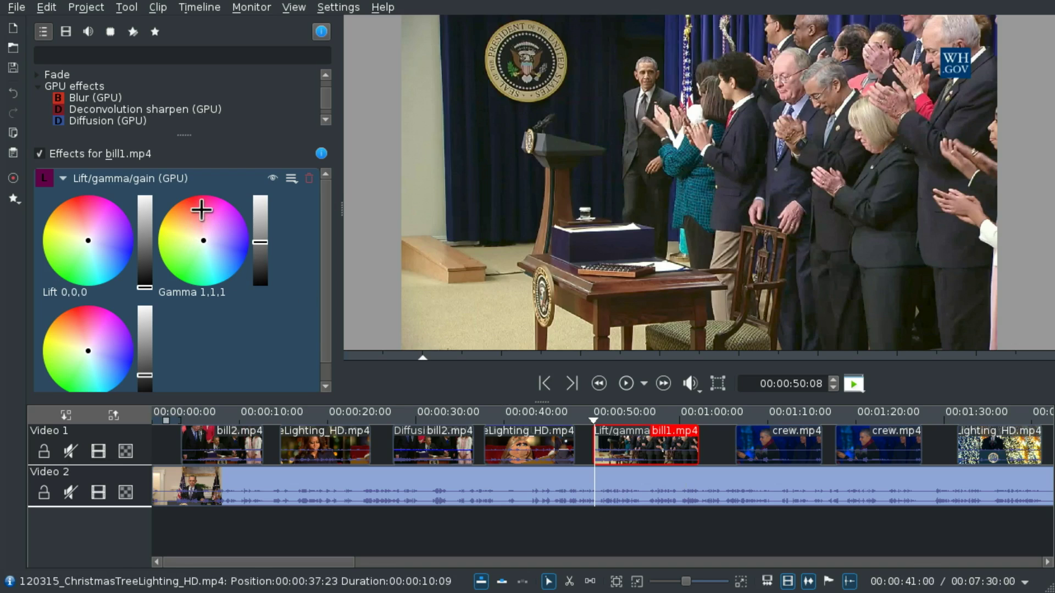
# Adjust the lift and gain wheels and set gamma toward blue (0.44,0.99,1).
pyautogui.click(201, 210)
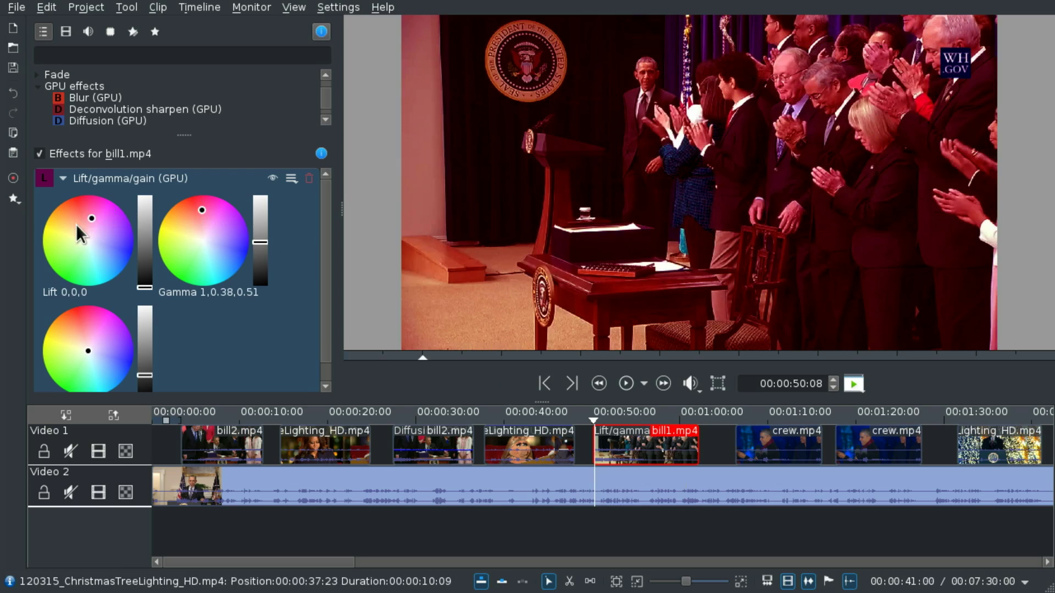
pyautogui.click(48, 237)
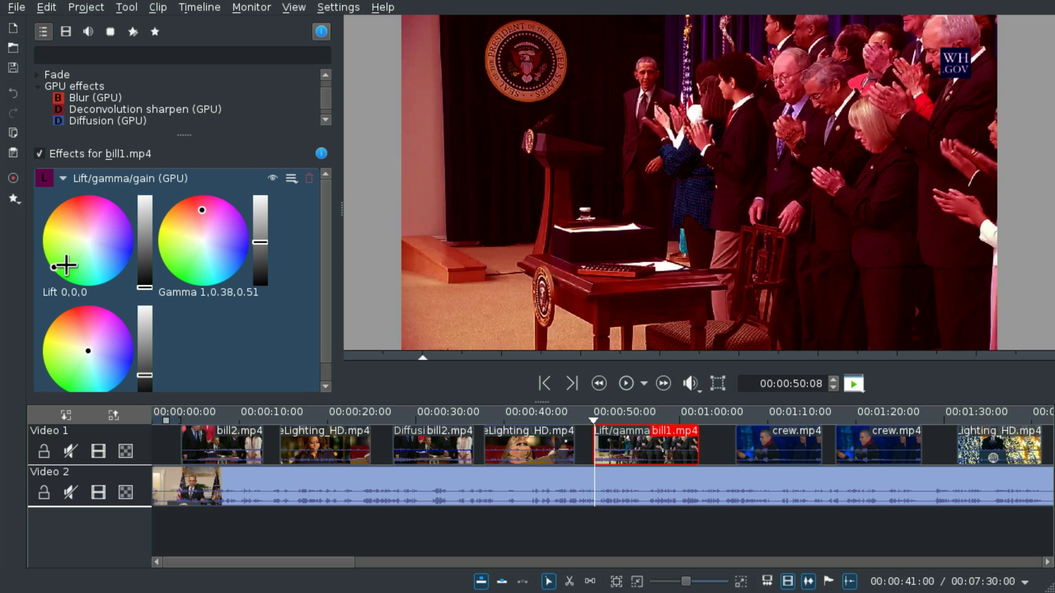
pyautogui.click(67, 377)
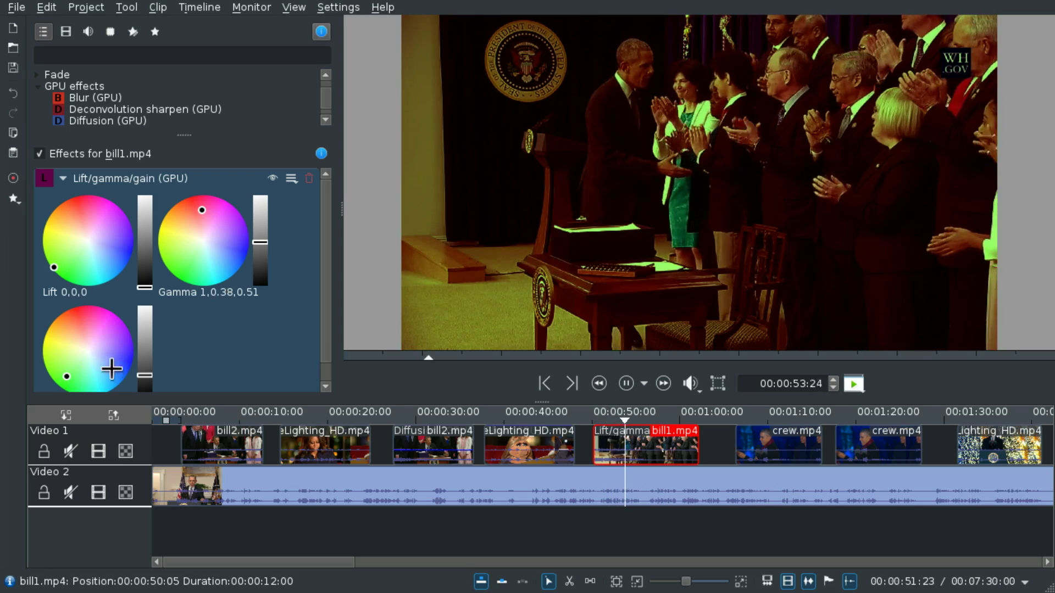
pyautogui.moveTo(112, 368); pyautogui.dragTo(124, 379)
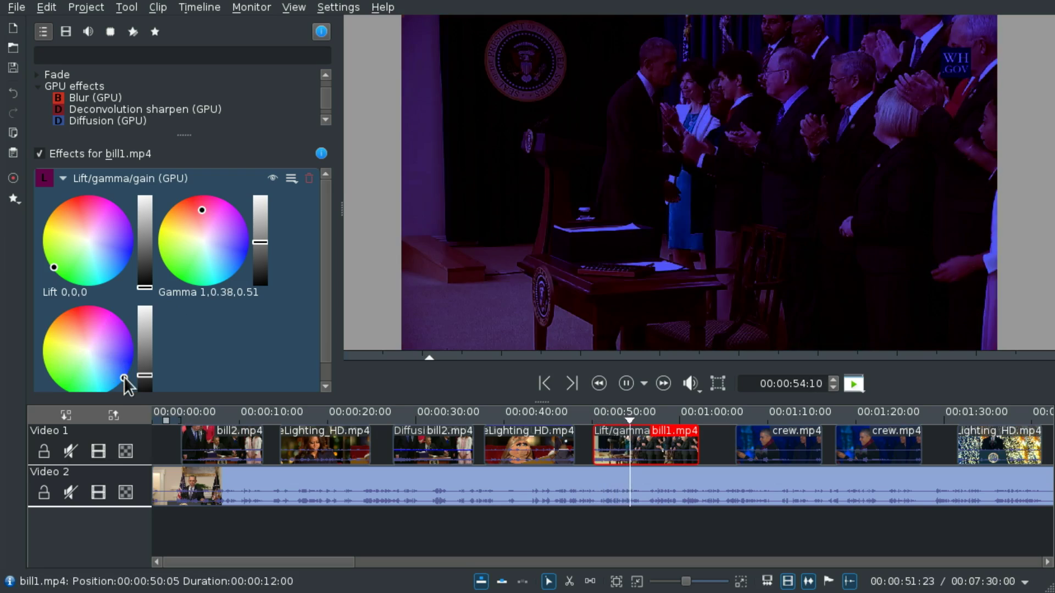
pyautogui.click(211, 268)
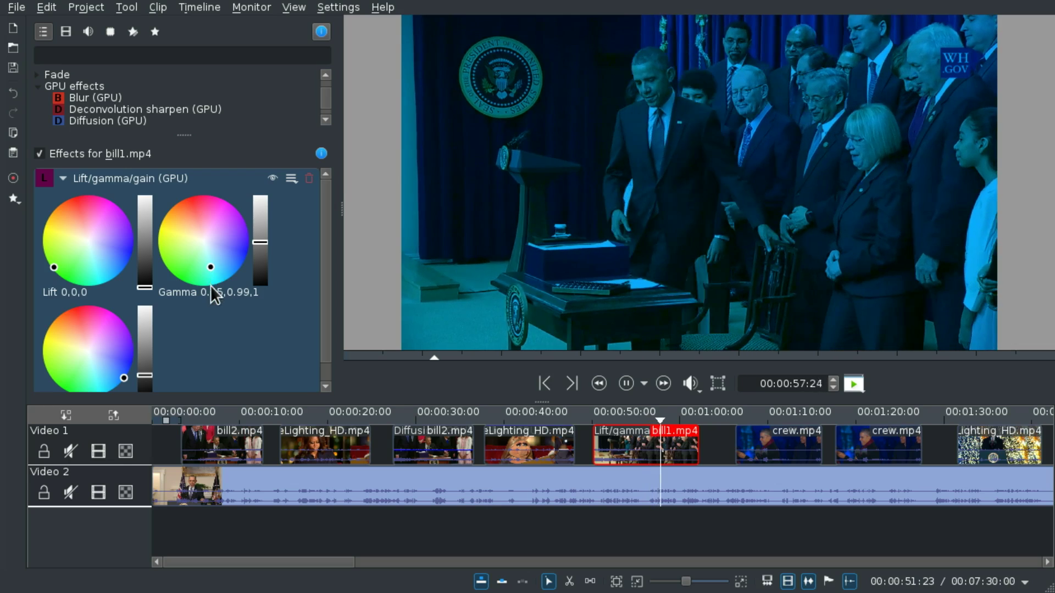
# Toggle the colour correction off and on during playback to compare, leaving it enabled.
pyautogui.click(597, 522)
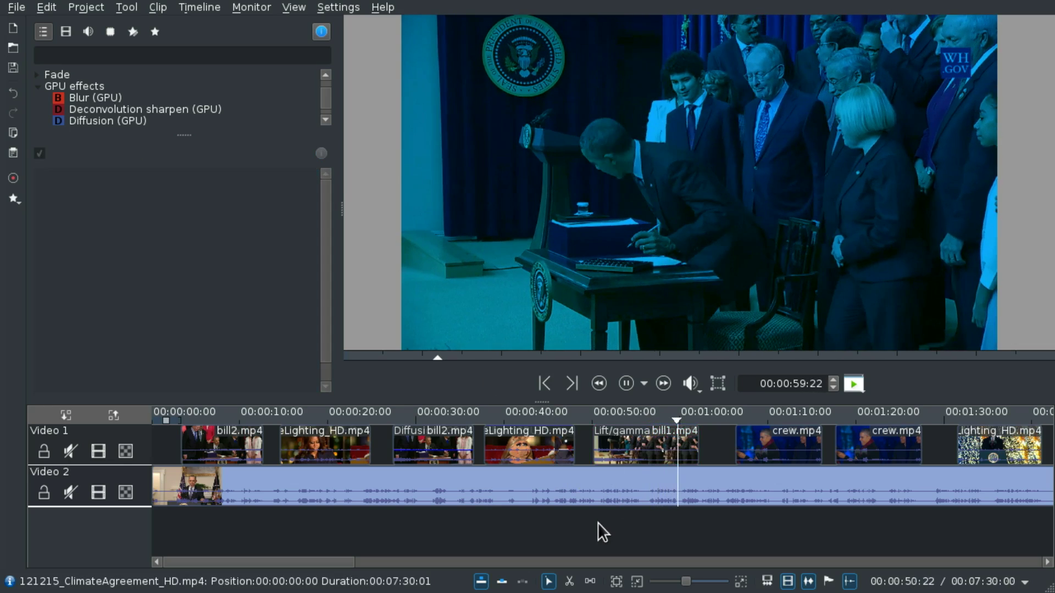
pyautogui.click(647, 434)
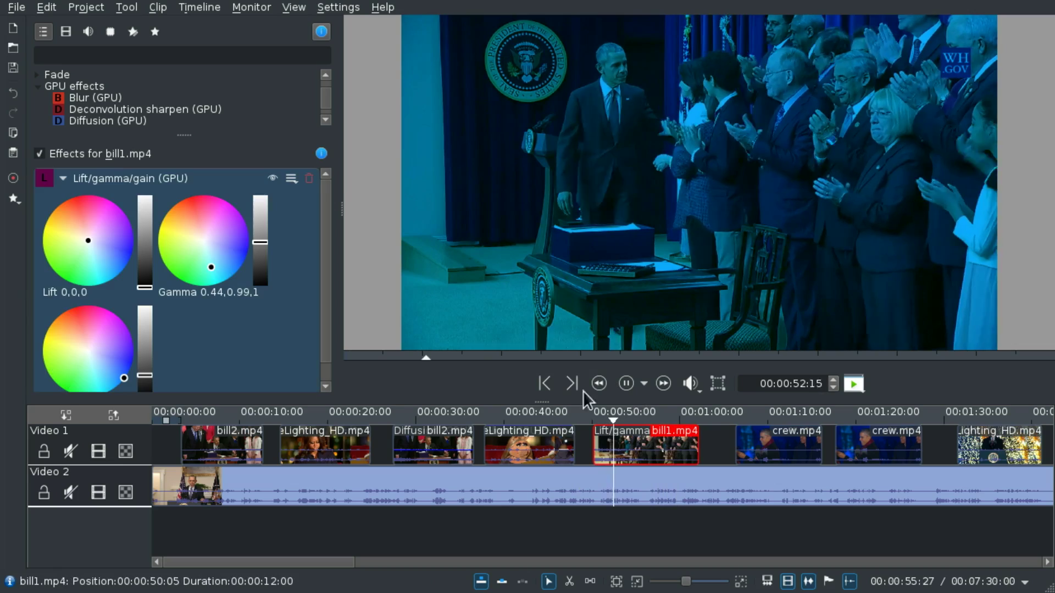
pyautogui.click(275, 173)
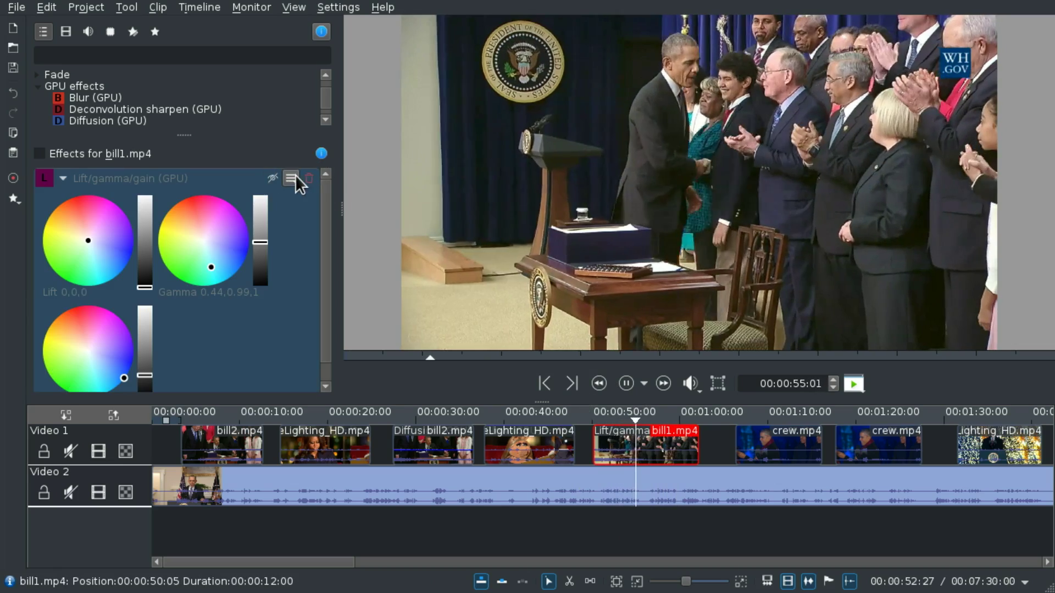
pyautogui.click(270, 175)
pyautogui.click(270, 174)
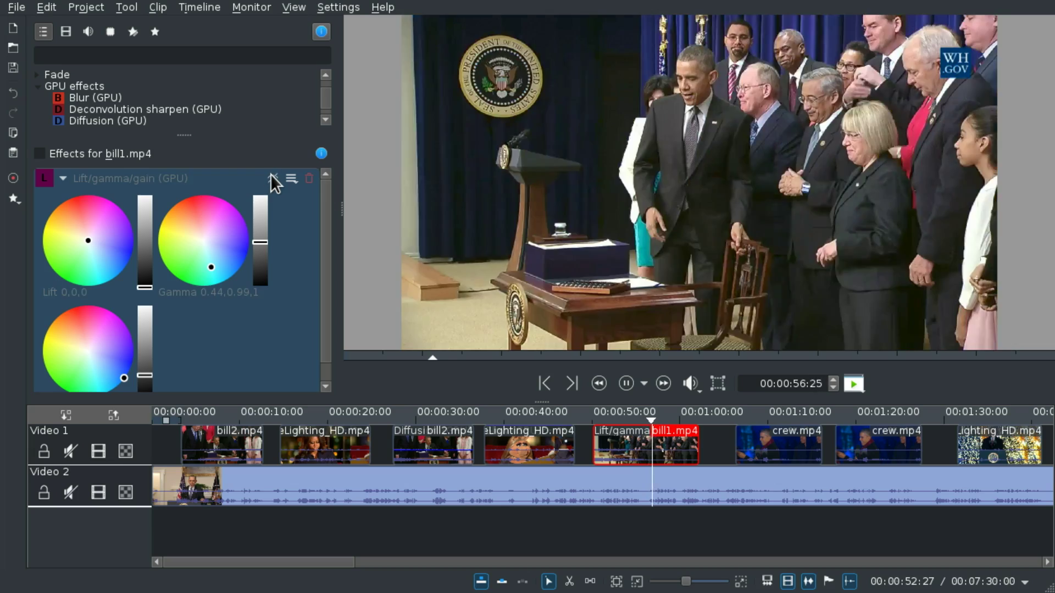
pyautogui.click(262, 173)
pyautogui.click(262, 173)
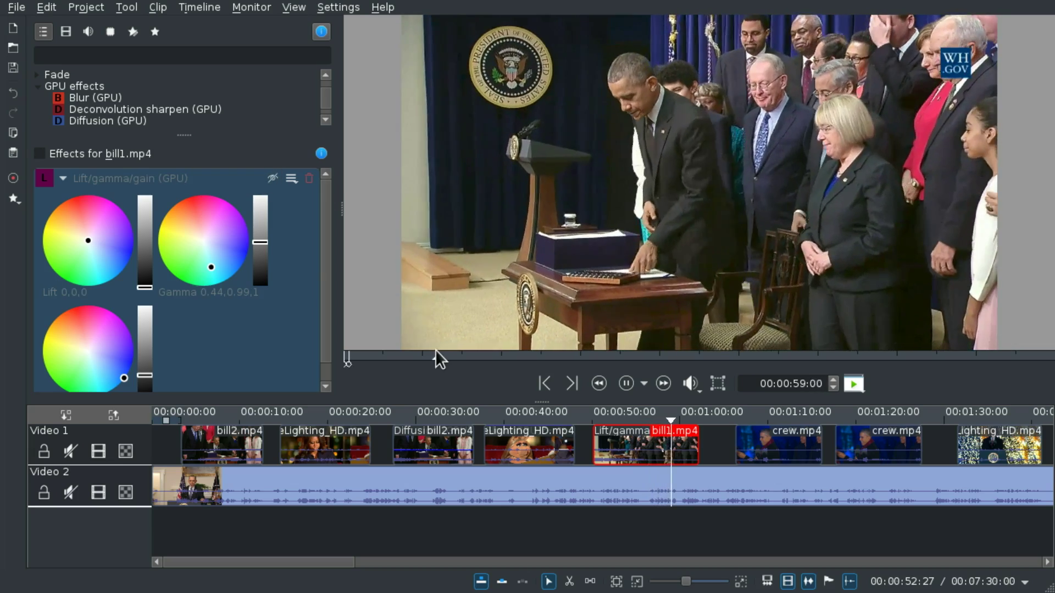
pyautogui.click(271, 179)
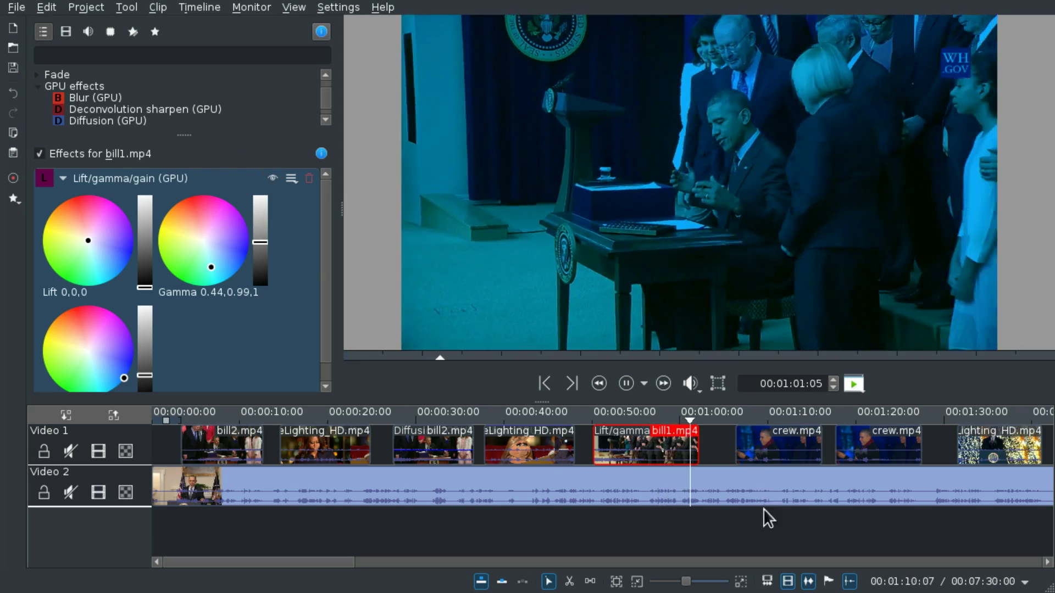
pyautogui.press('space')
pyautogui.click(756, 526)
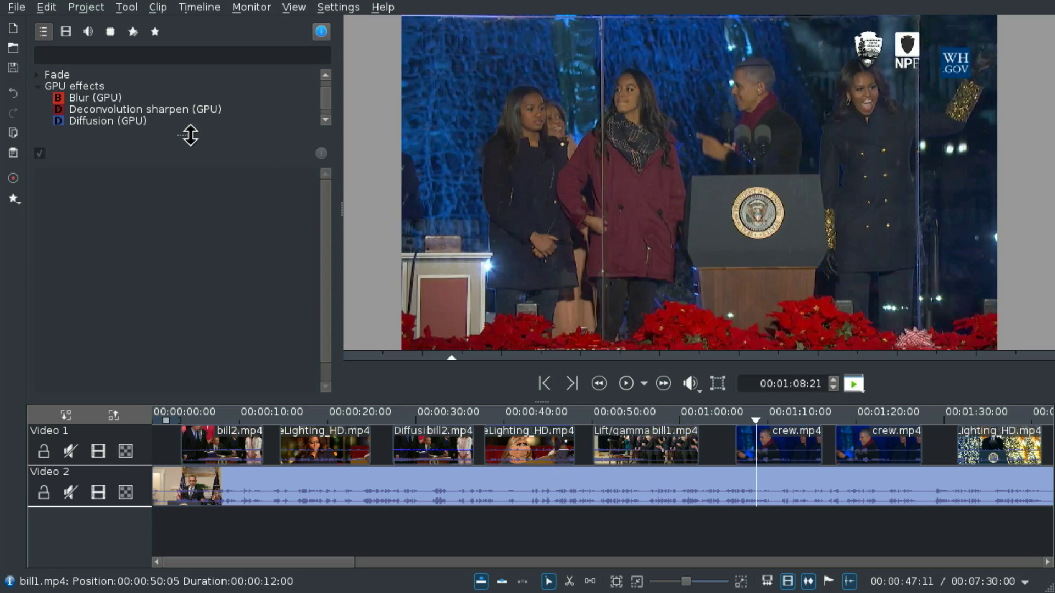
# Apply Mirror (GPU) to the later crew.mp4 clip.
pyautogui.moveTo(189, 133); pyautogui.dragTo(221, 257)
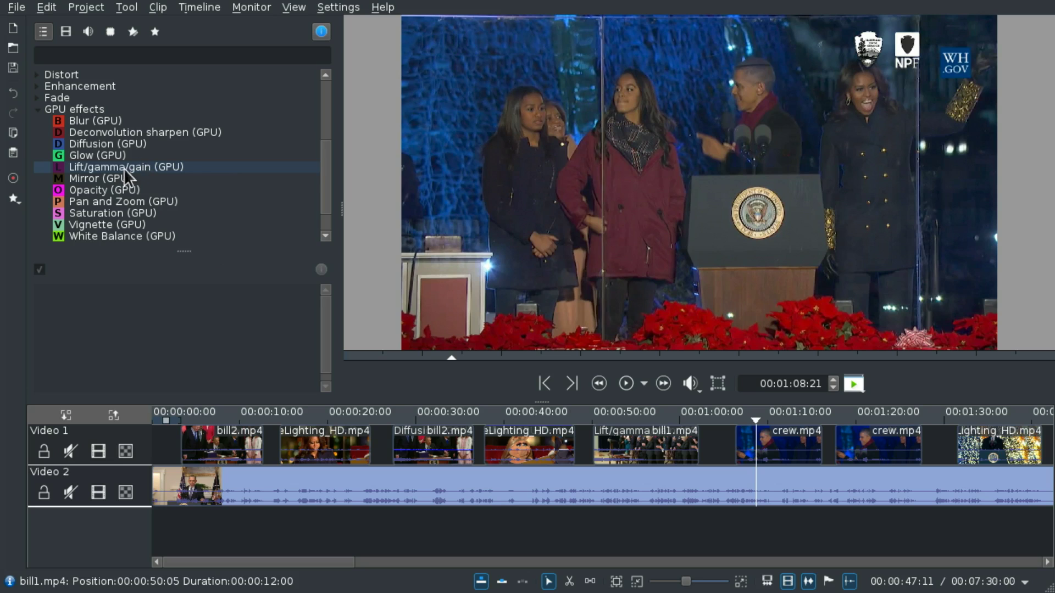
pyautogui.scroll(3, 765, 502)
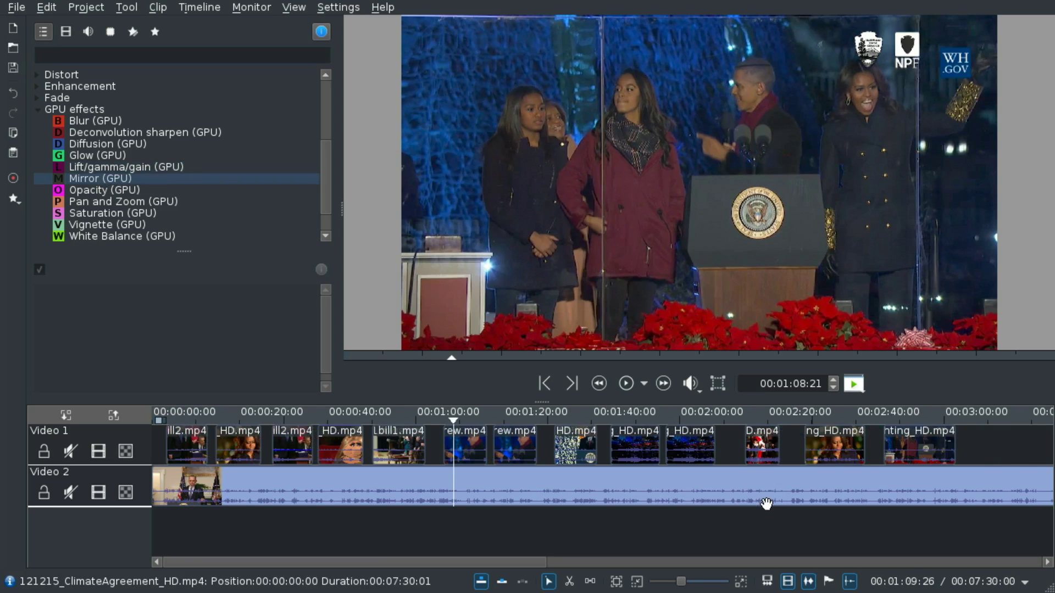
pyautogui.moveTo(797, 452); pyautogui.dragTo(765, 450)
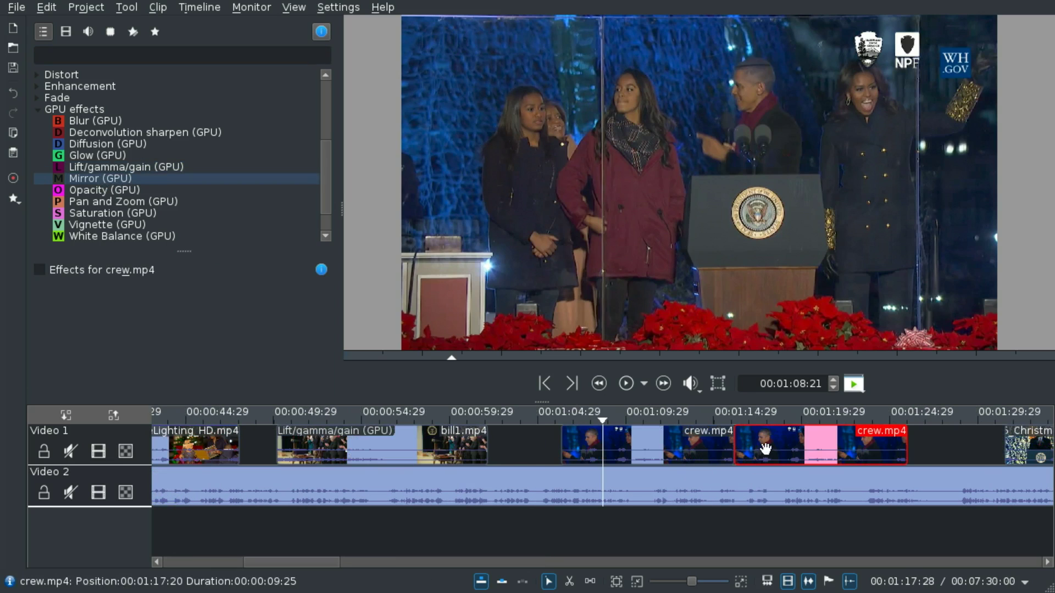
pyautogui.moveTo(106, 184); pyautogui.dragTo(753, 447)
# Play the mirrored crew clip from just before it, replaying from 01:10.
pyautogui.click(690, 532)
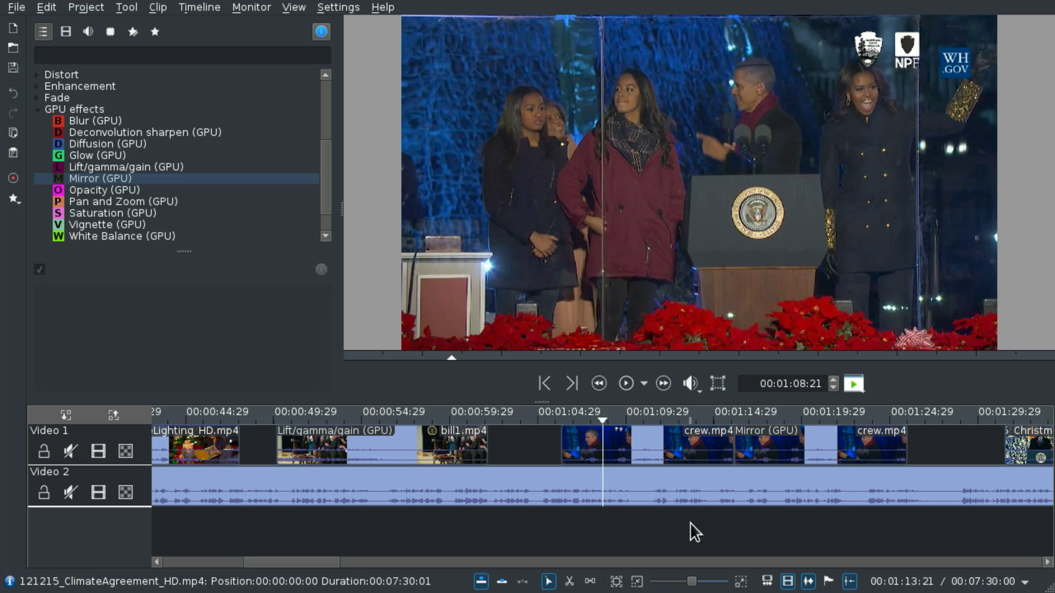
pyautogui.click(686, 521)
pyautogui.press('space')
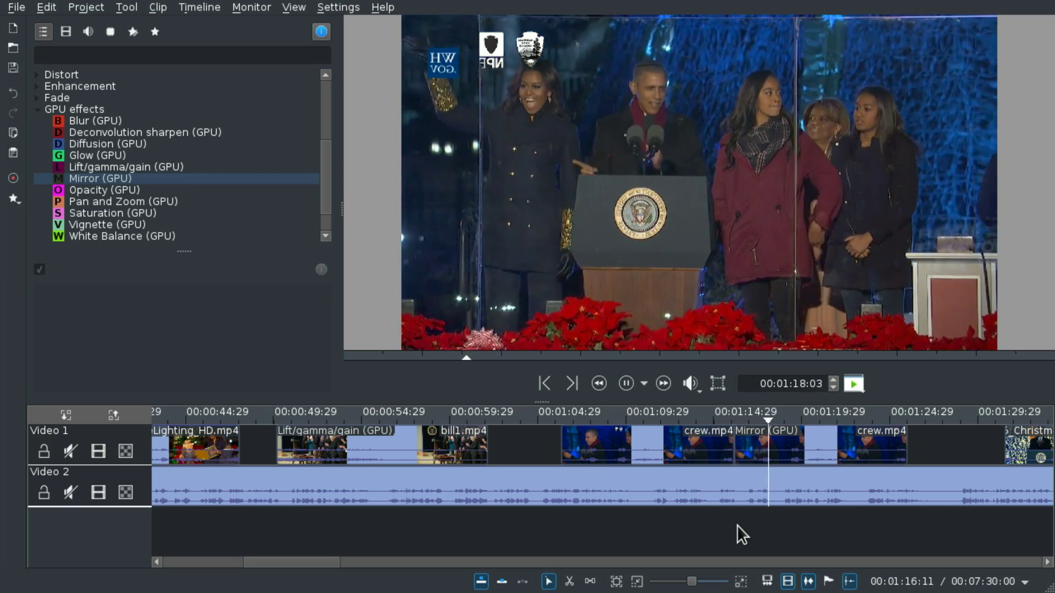
pyautogui.click(634, 522)
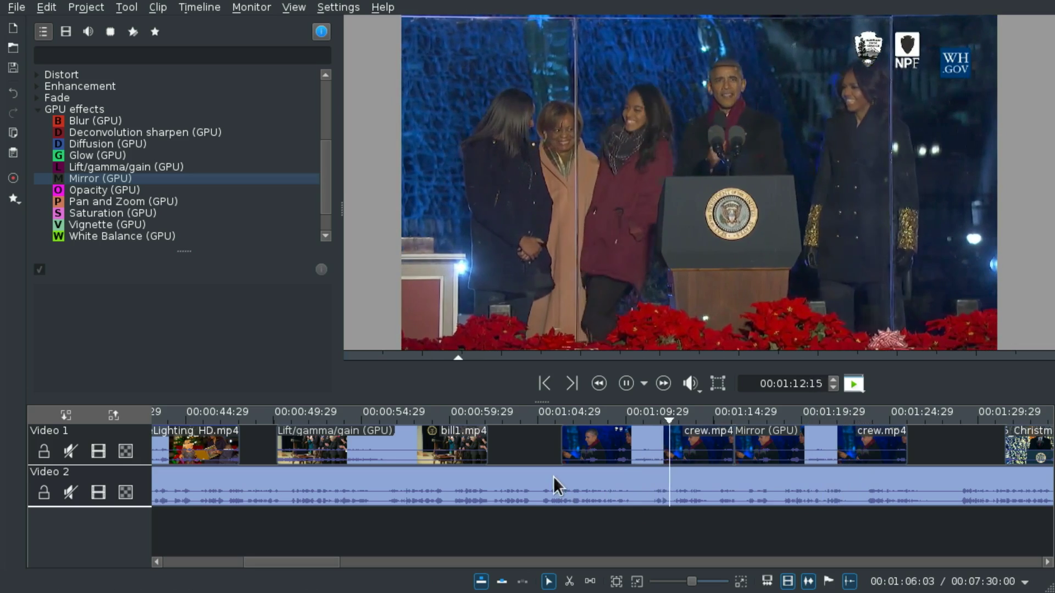
pyautogui.scroll(-1, 532, 471)
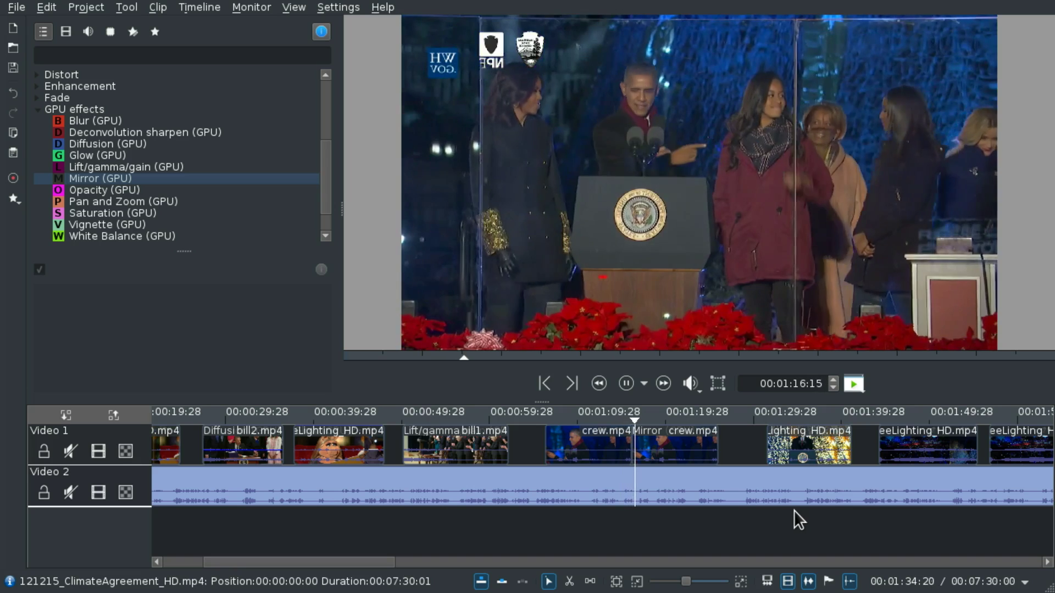
pyautogui.press('space')
# Position the playhead on the Christmas tree lighting clip around 01:29.
pyautogui.click(760, 504)
pyautogui.click(760, 513)
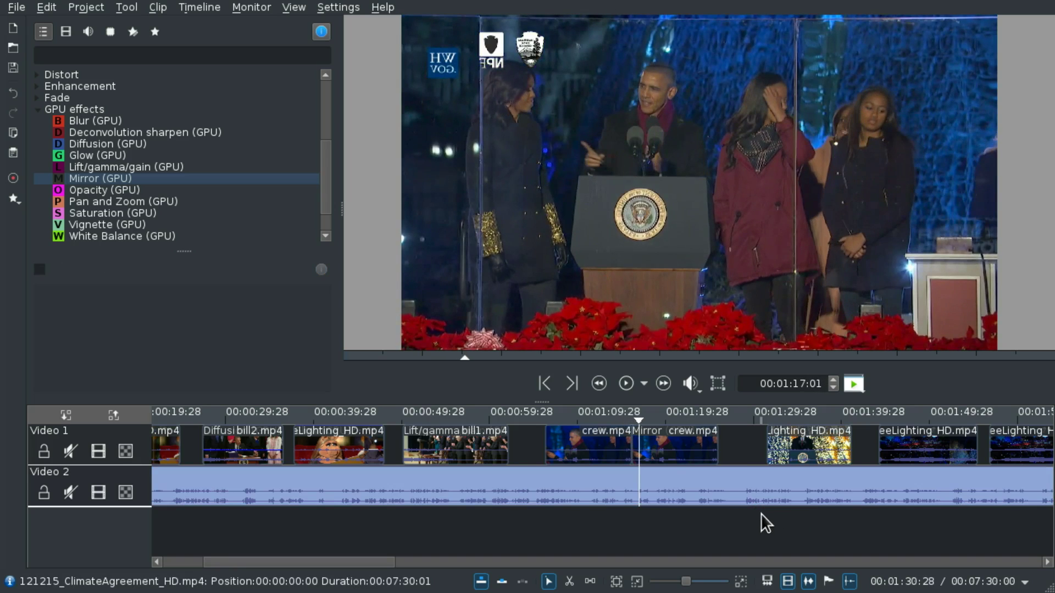
pyautogui.click(761, 514)
pyautogui.scroll(1, 686, 494)
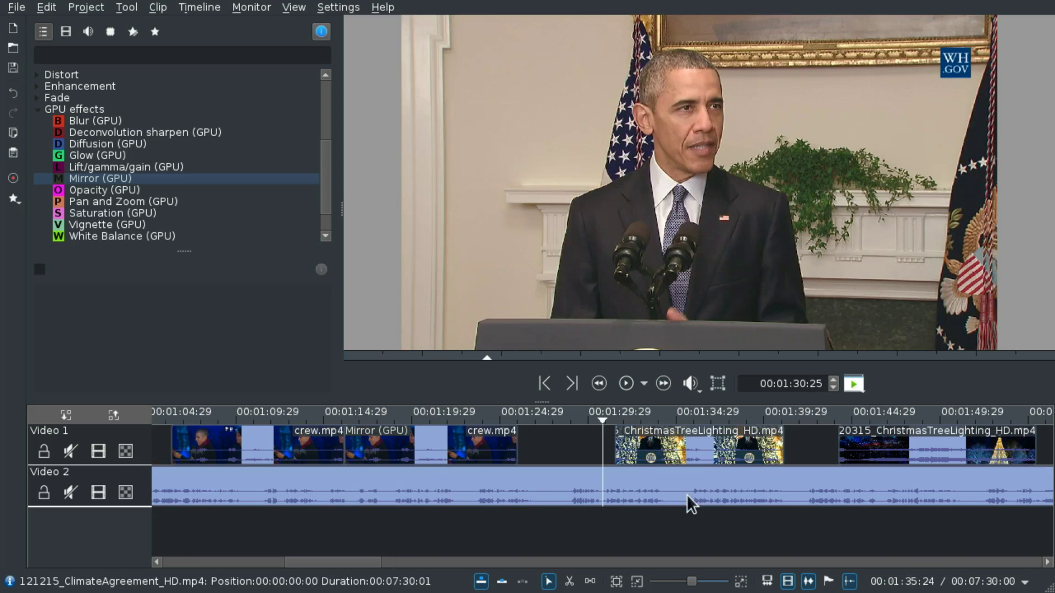
pyautogui.click(624, 510)
pyautogui.click(582, 513)
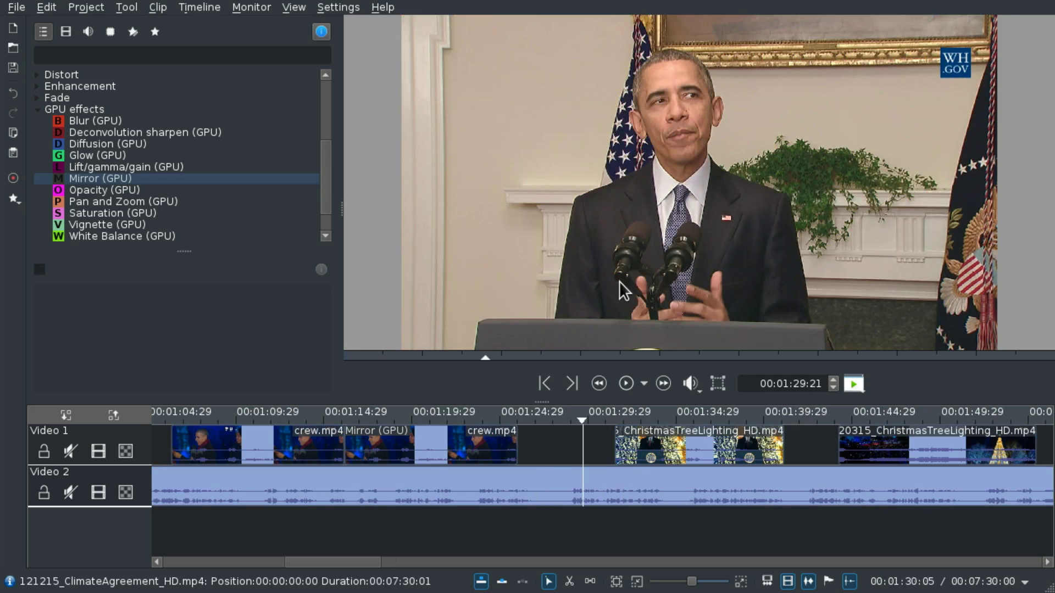
pyautogui.click(621, 535)
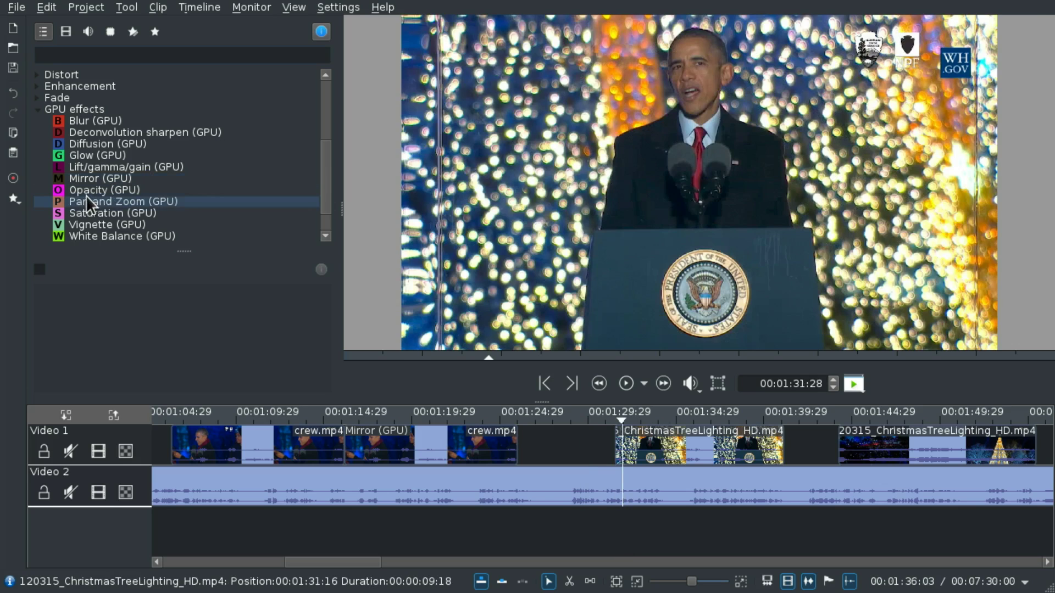
# Add Opacity (GPU) to the Christmas tree lighting clip, setting opacity from 0 up to 200.
pyautogui.moveTo(85, 194); pyautogui.dragTo(673, 448)
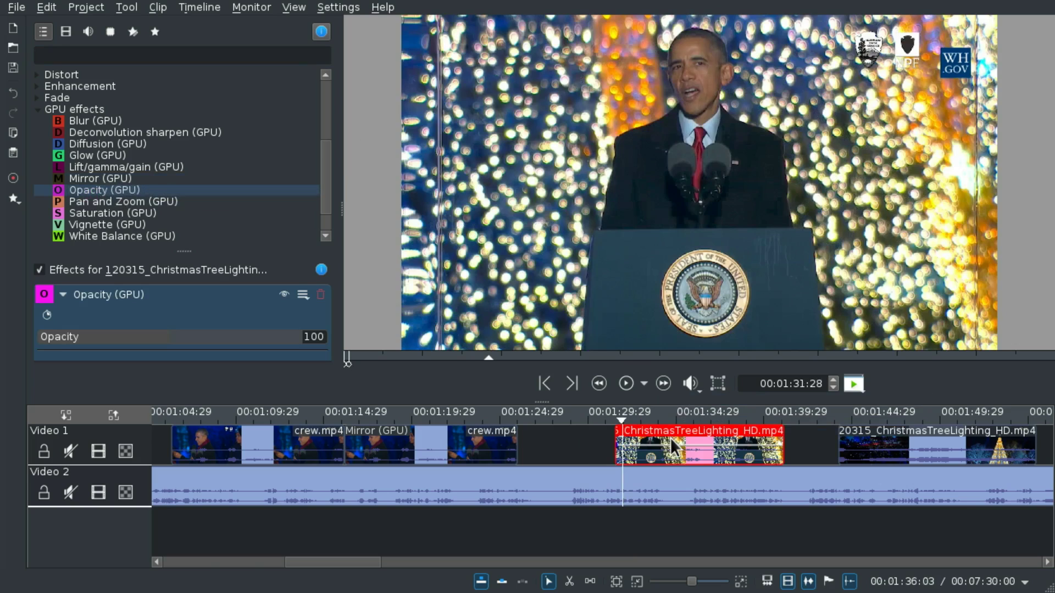
pyautogui.press('space')
pyautogui.click(42, 336)
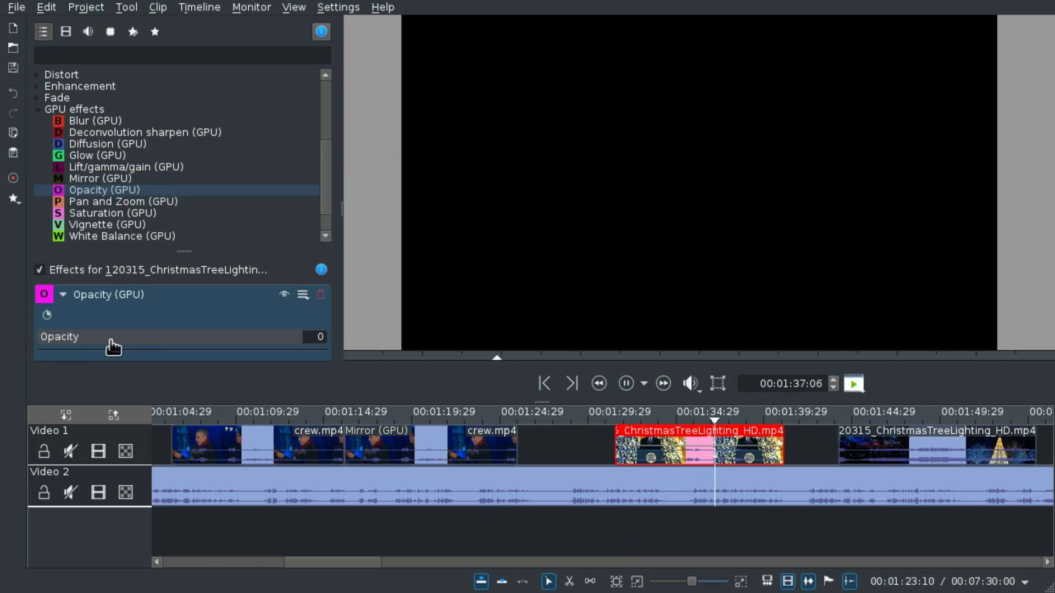
pyautogui.moveTo(211, 349); pyautogui.dragTo(499, 346)
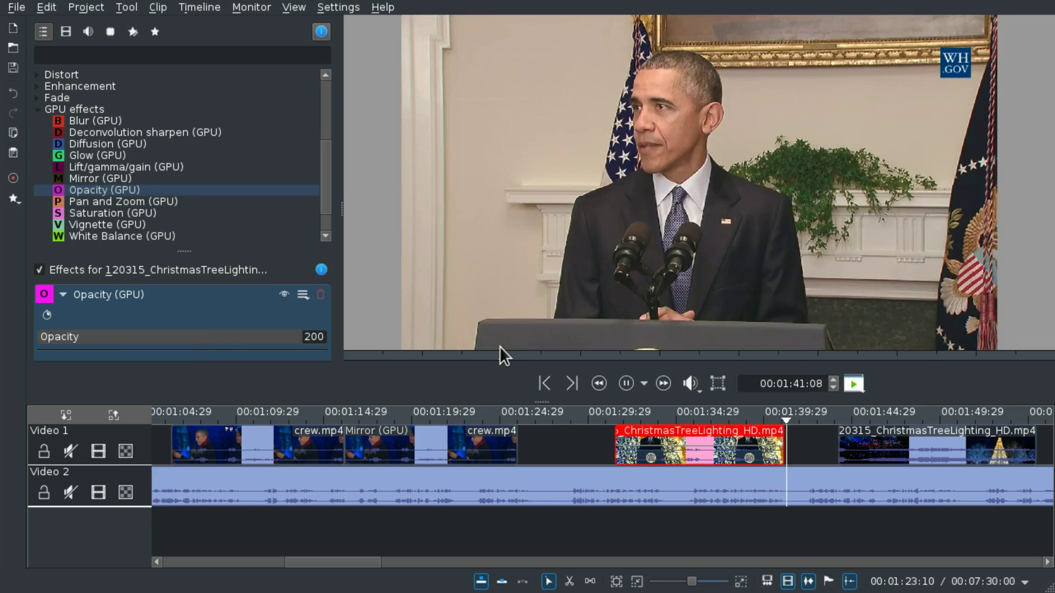
pyautogui.click(651, 519)
pyautogui.click(715, 452)
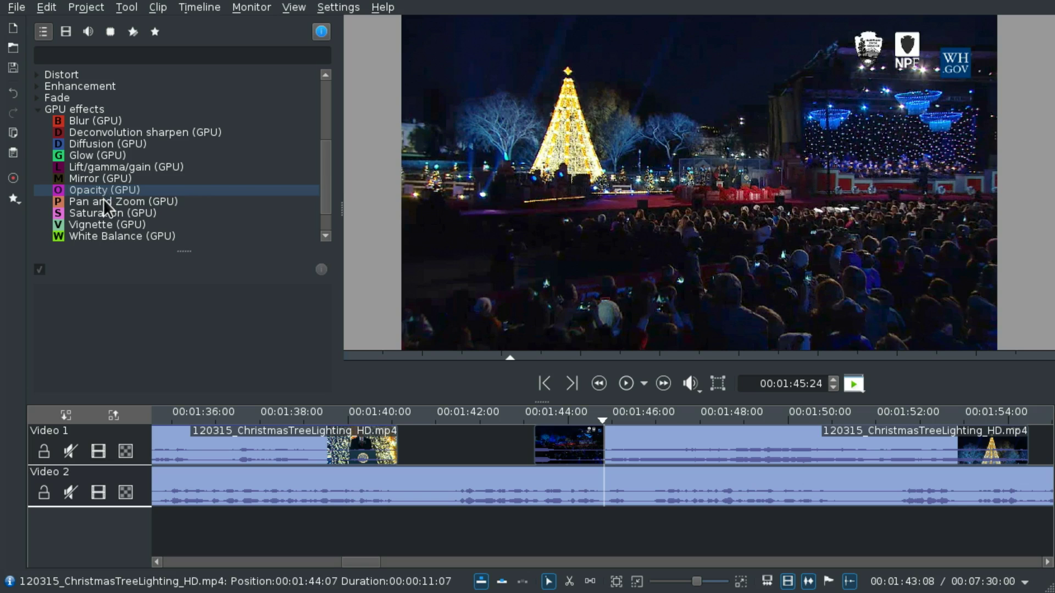
# Add Pan and Zoom (GPU) to the Christmas tree lighting clip and set Size to 150%.
pyautogui.moveTo(103, 200); pyautogui.dragTo(653, 434)
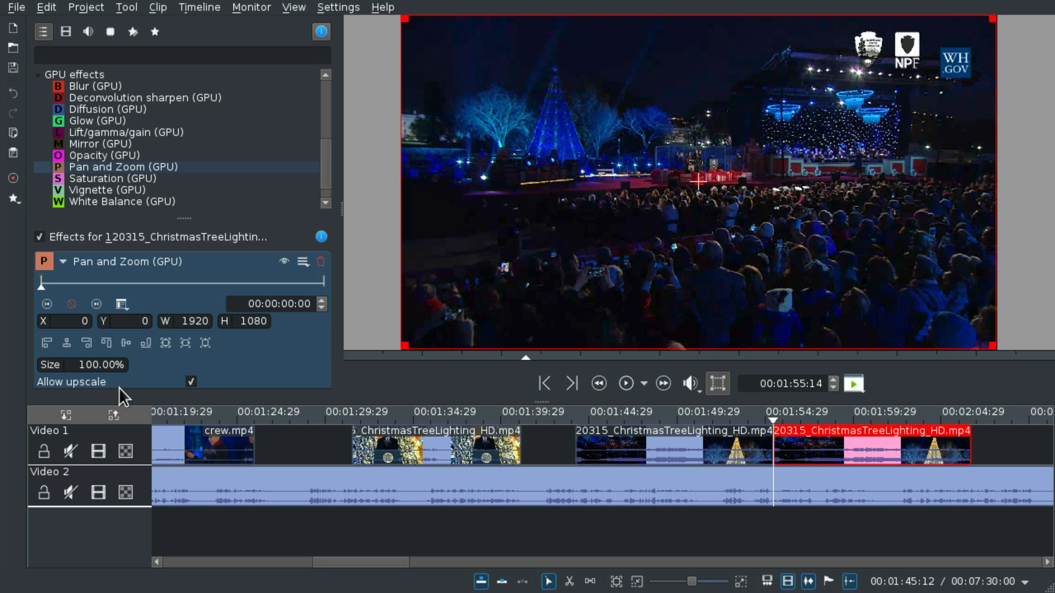
pyautogui.press('BackSpace')
pyautogui.write('5')
pyautogui.press('Return')
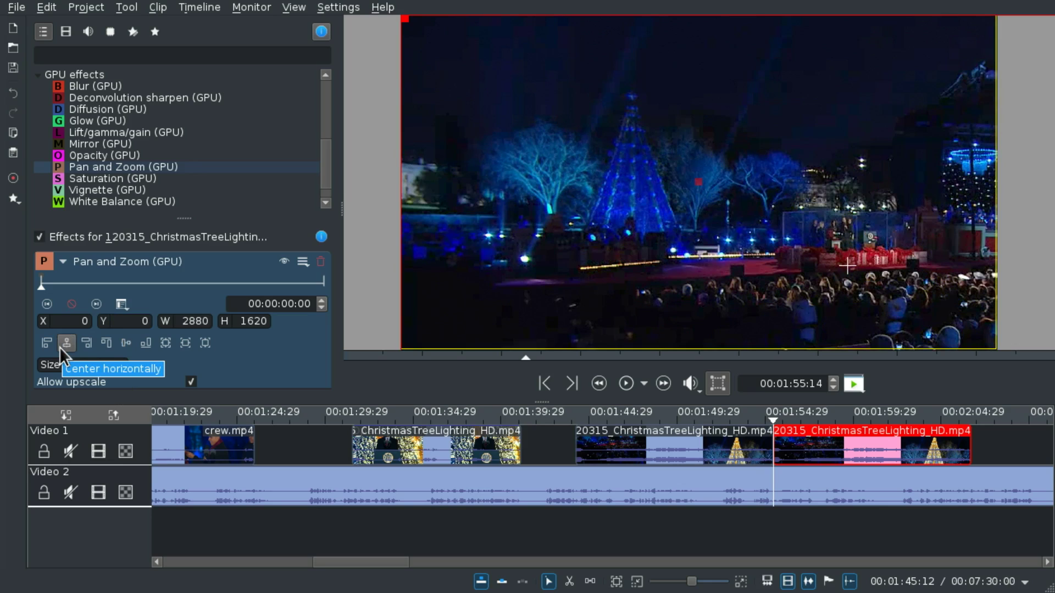
# Compare the clip with Pan and Zoom off and on, then play the zoomed clip.
pyautogui.click(291, 265)
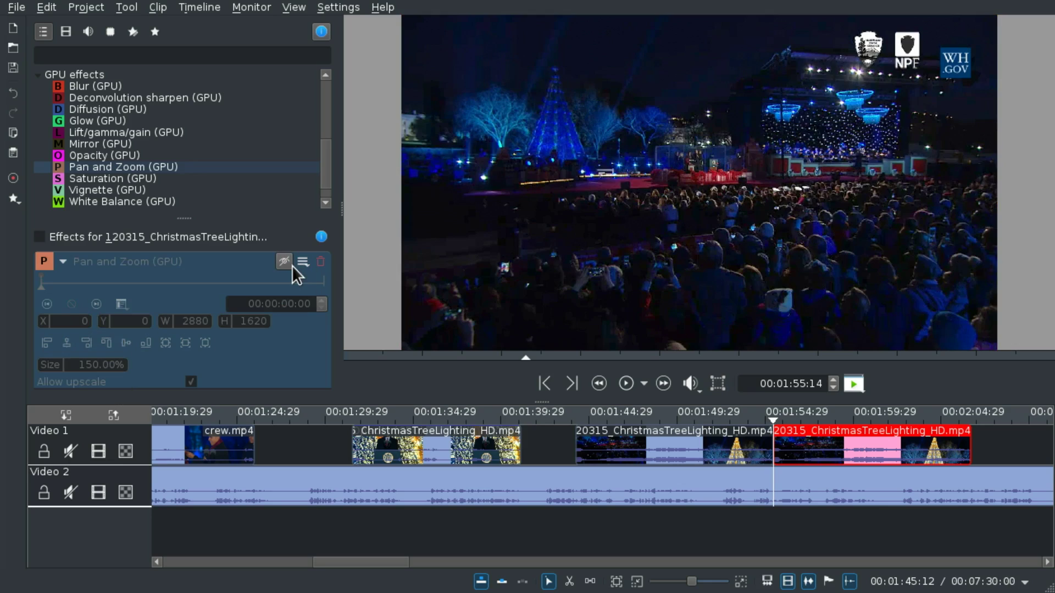
pyautogui.click(291, 264)
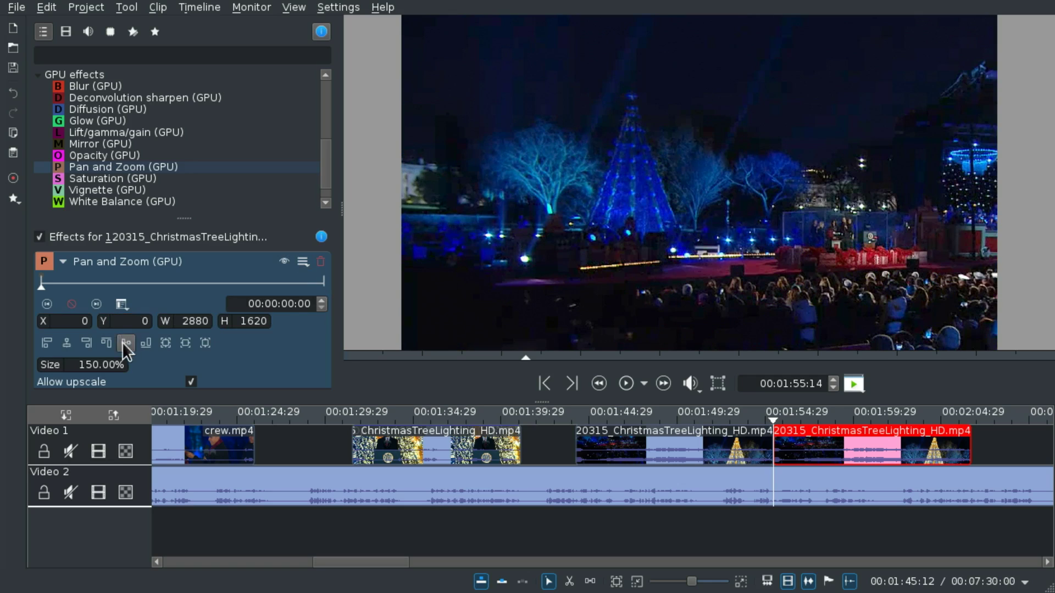
pyautogui.click(745, 520)
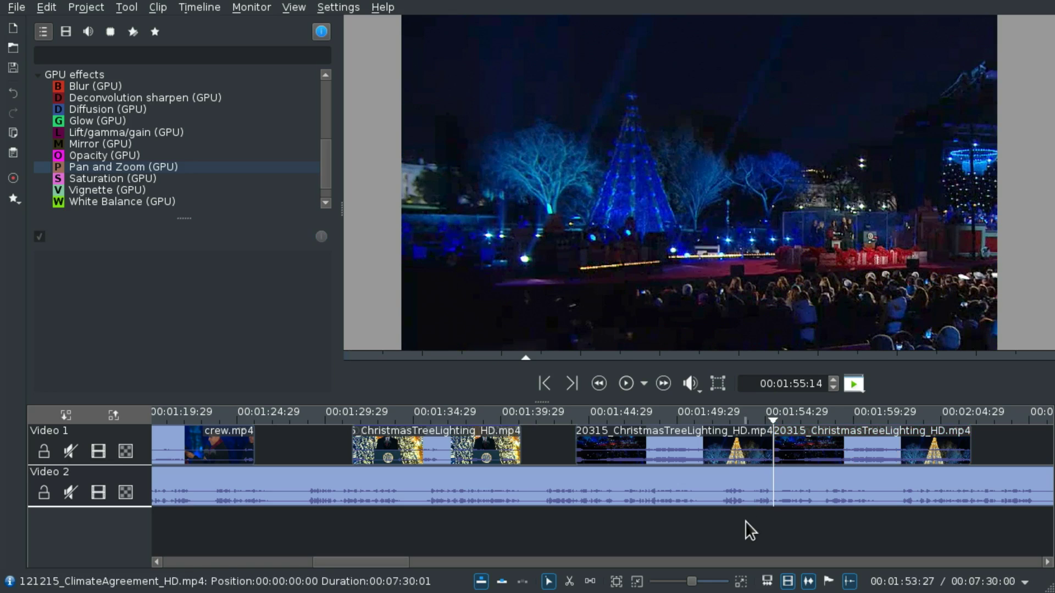
pyautogui.press('space')
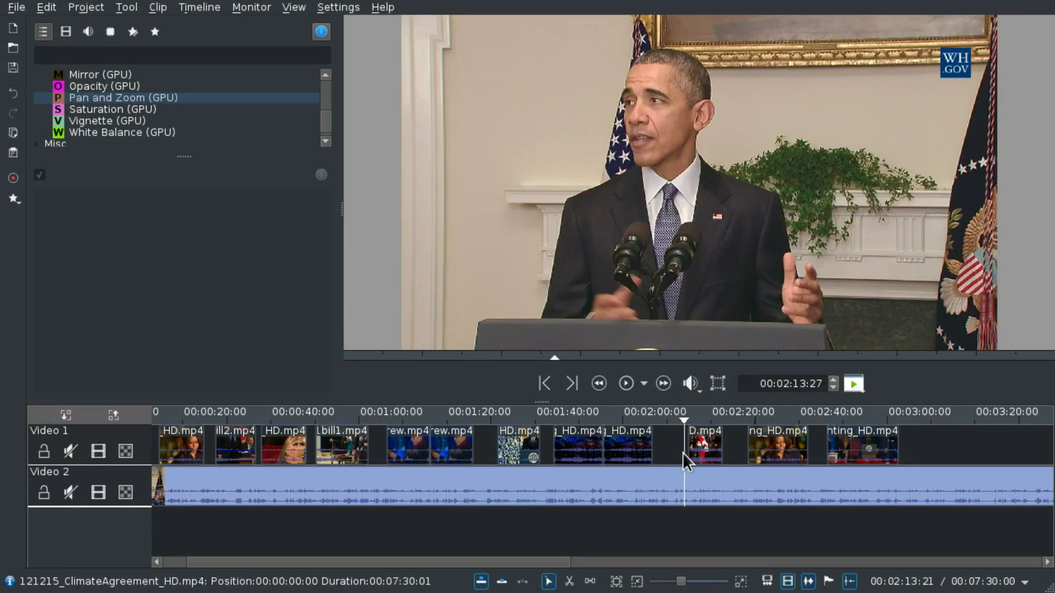
# Select the Santa scene clip and add Saturation (GPU) to it.
pyautogui.click(682, 453)
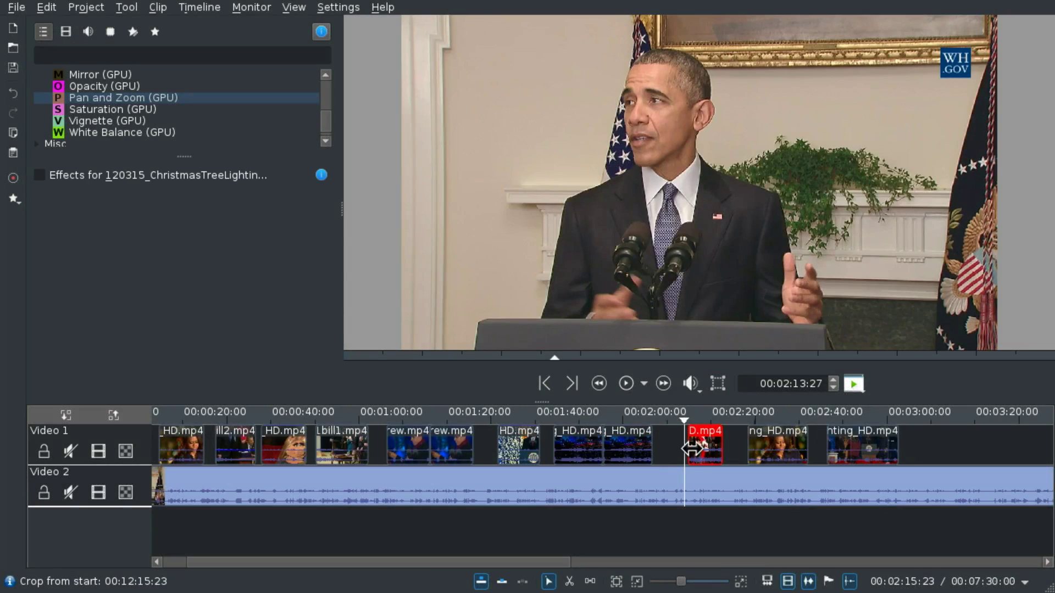
pyautogui.scroll(2, 667, 526)
pyautogui.click(612, 521)
pyautogui.click(624, 528)
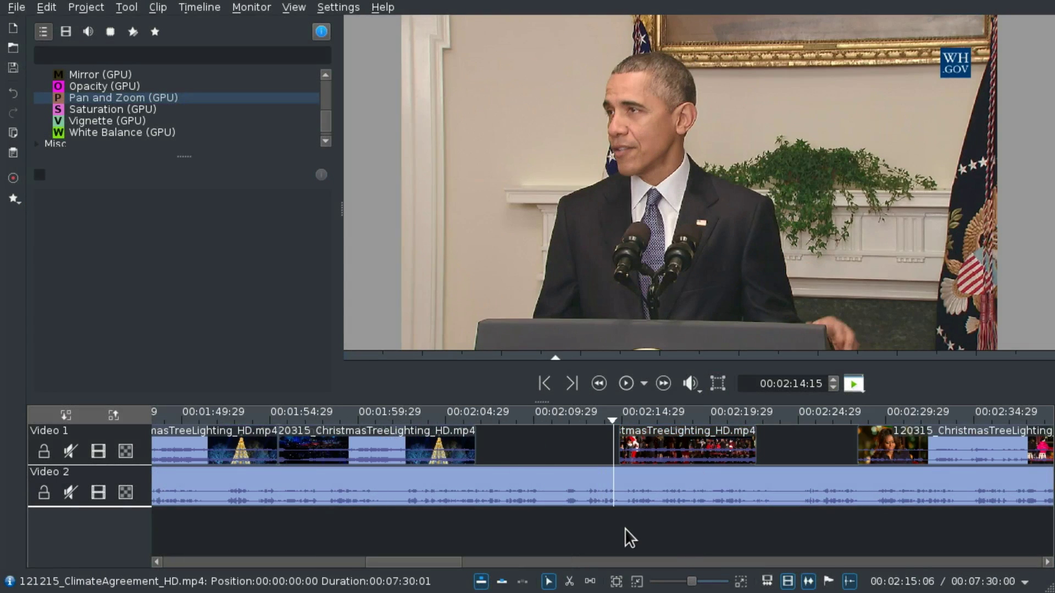
pyautogui.click(663, 440)
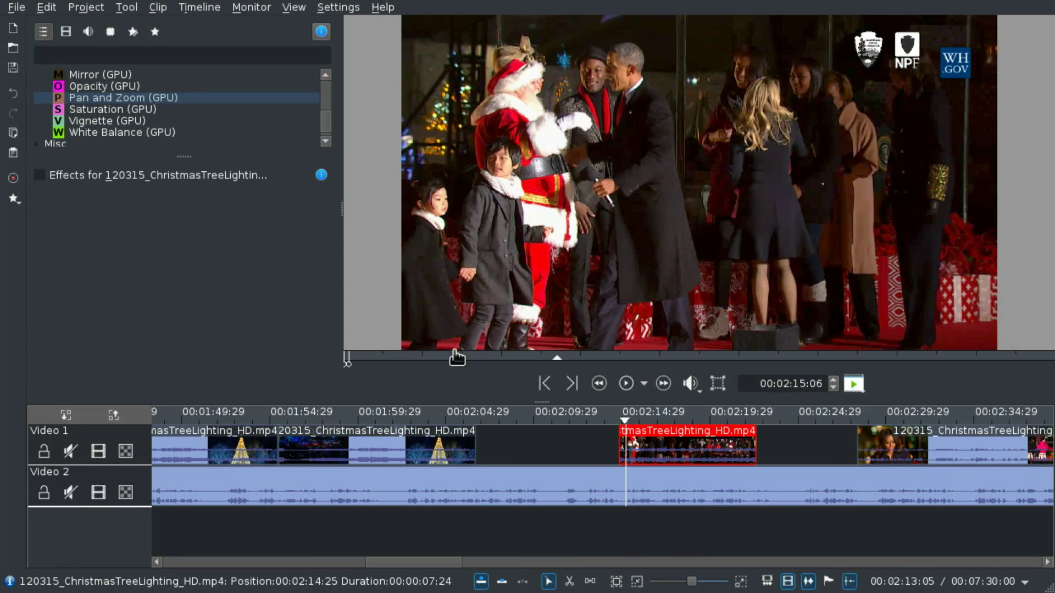
pyautogui.scroll(1, 165, 133)
pyautogui.scroll(-1, 160, 138)
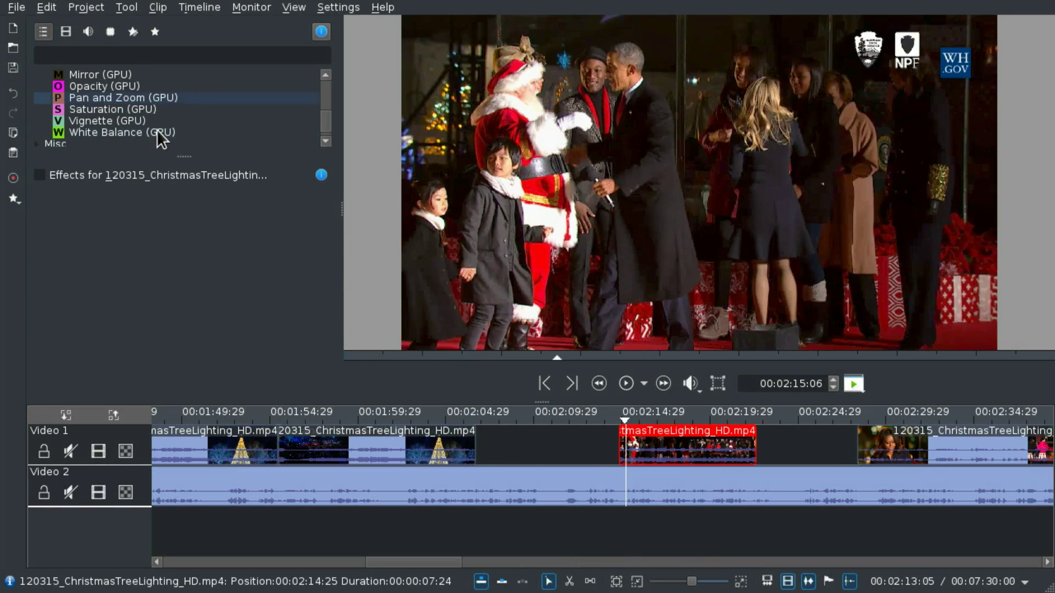
pyautogui.moveTo(126, 109); pyautogui.dragTo(646, 444)
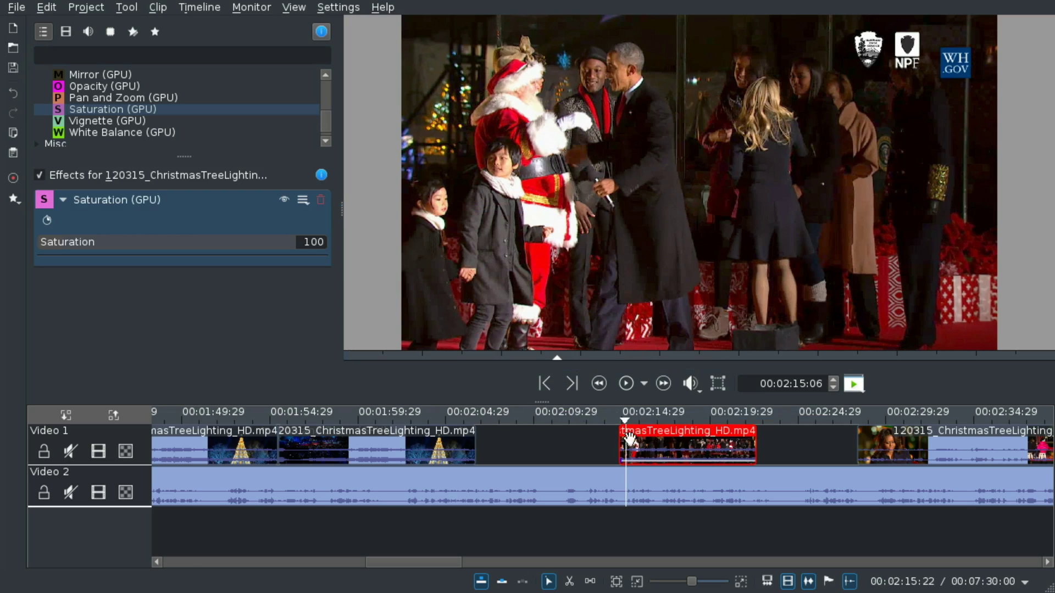
# Raise the Santa clip's saturation while playing, trying 390 and 665 and settling at 834.
pyautogui.click(140, 249)
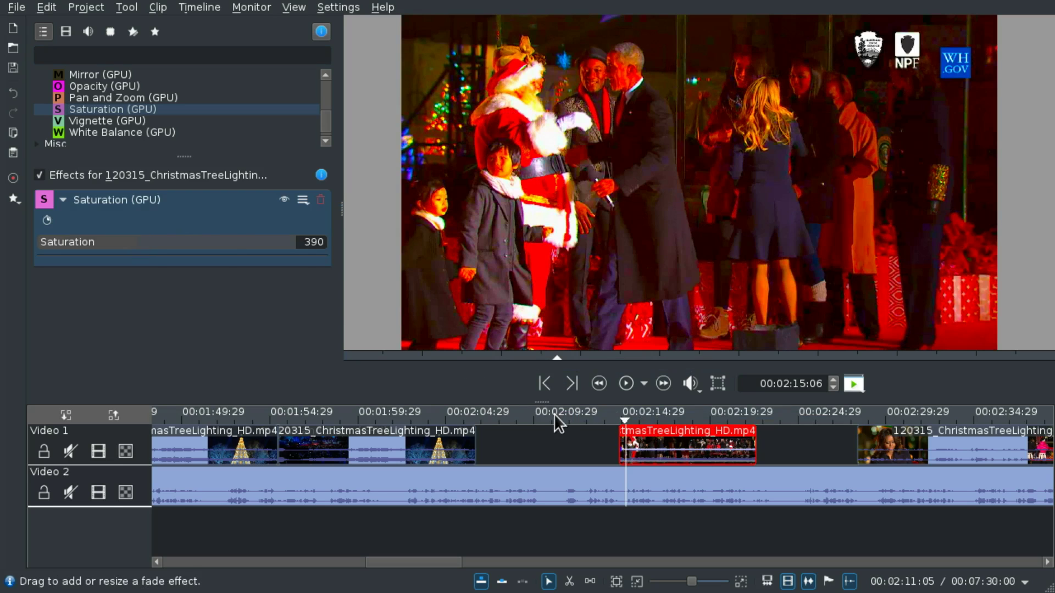
pyautogui.press('space')
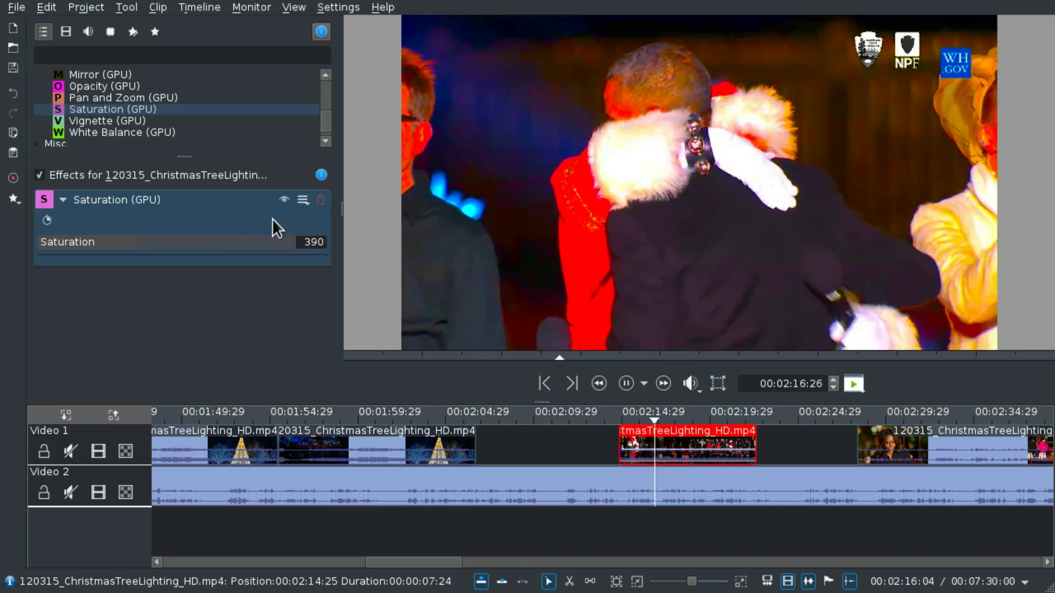
pyautogui.click(209, 248)
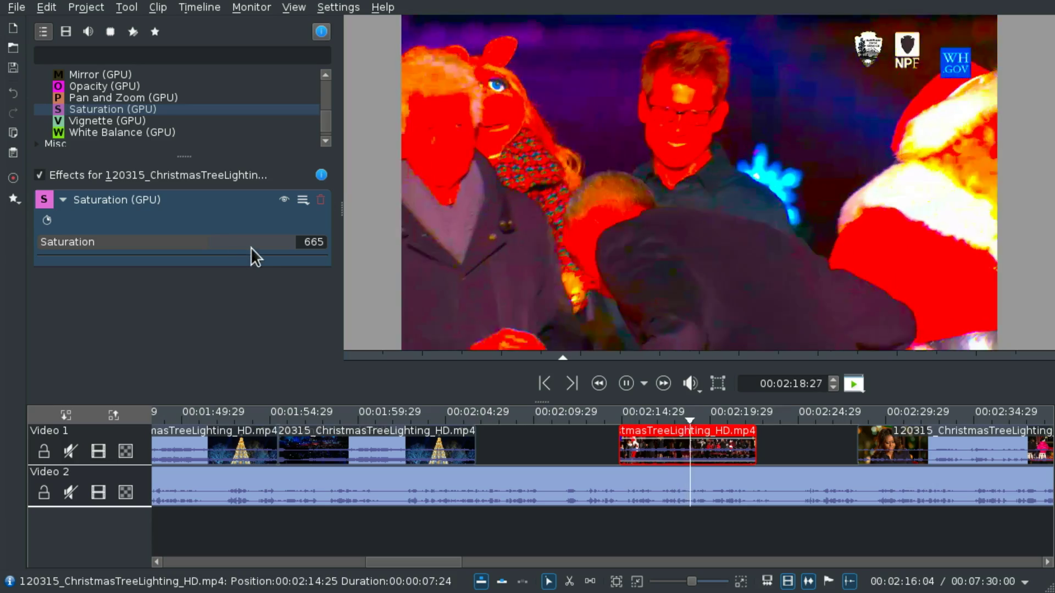
pyautogui.click(285, 246)
pyautogui.click(53, 250)
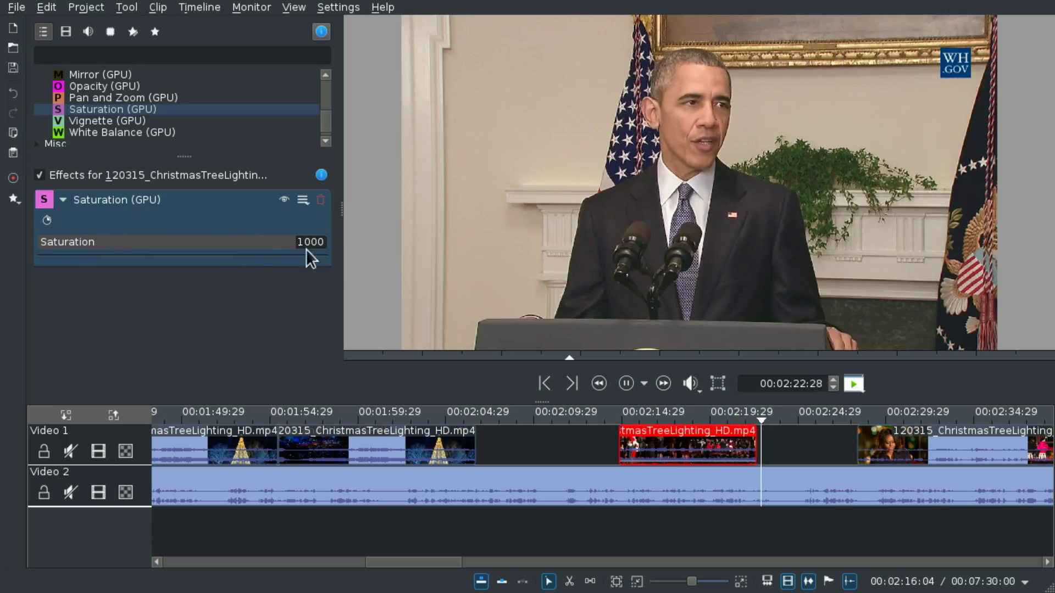
pyautogui.click(629, 519)
pyautogui.click(662, 450)
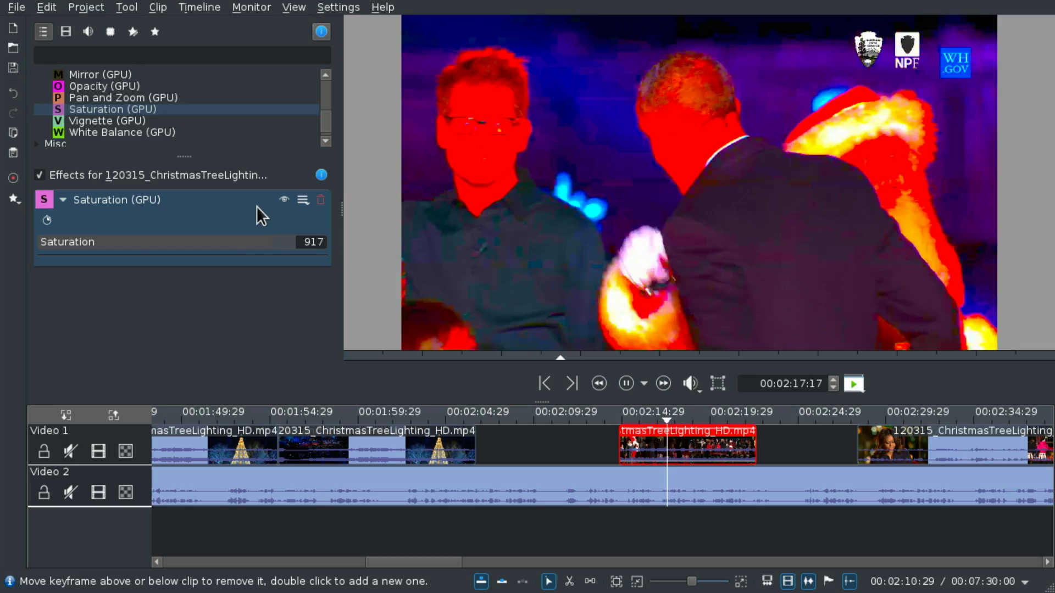
pyautogui.moveTo(249, 239)
pyautogui.mouseDown()
pyautogui.moveTo(225, 242)
pyautogui.moveTo(252, 249)
pyautogui.mouseUp()
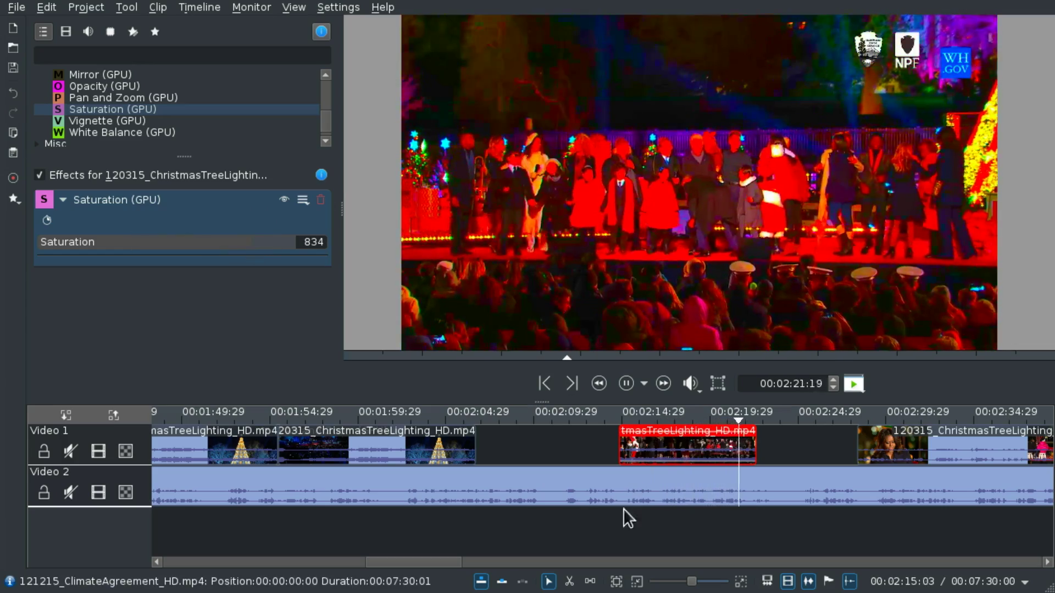
# Replay the saturated clip from its start, then add Vignette (GPU) to the next clip.
pyautogui.click(627, 535)
pyautogui.click(693, 442)
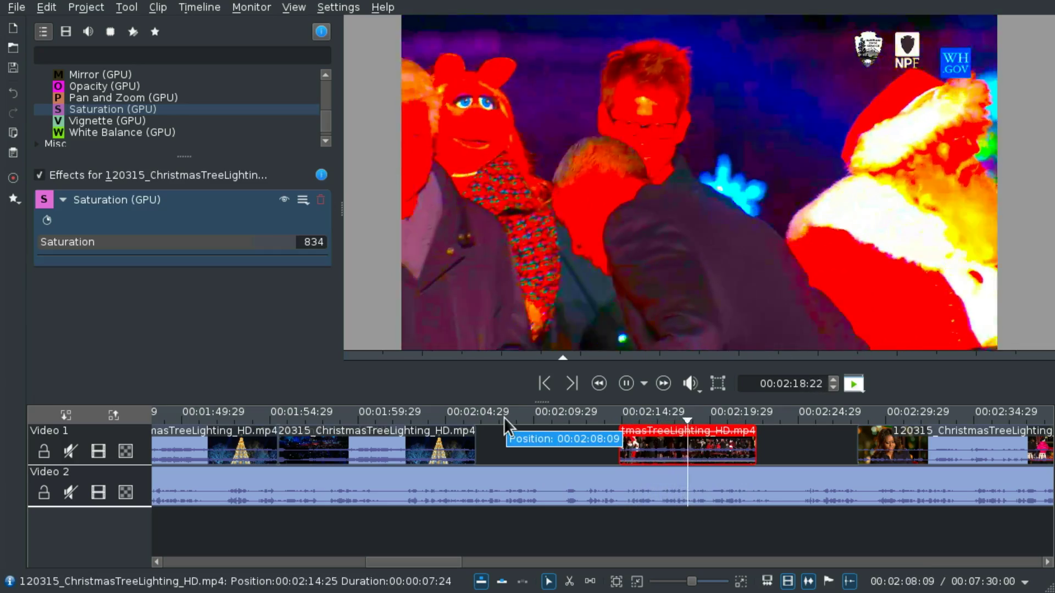
pyautogui.click(648, 514)
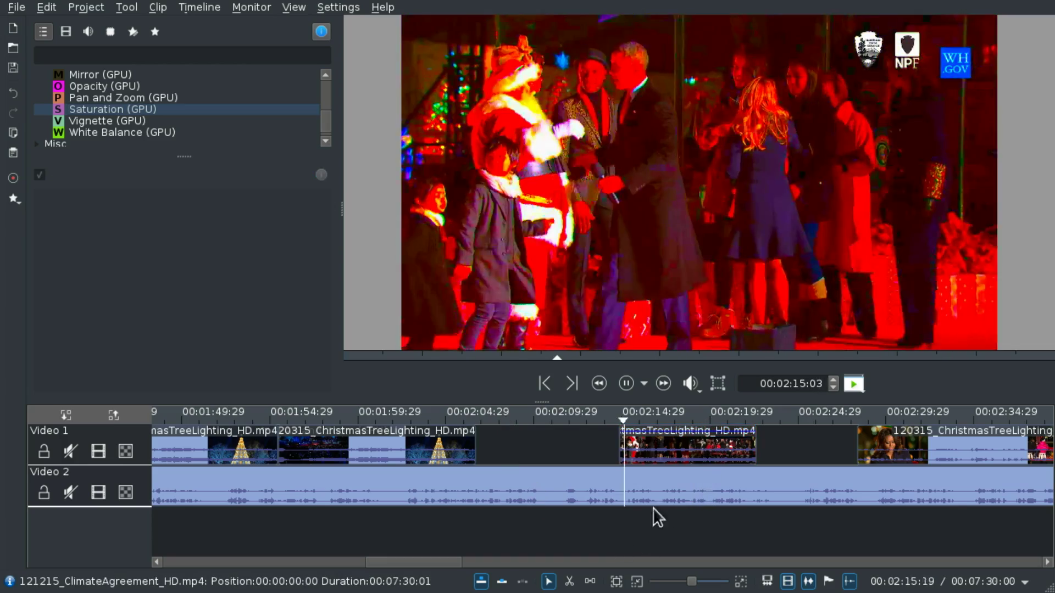
pyautogui.click(680, 443)
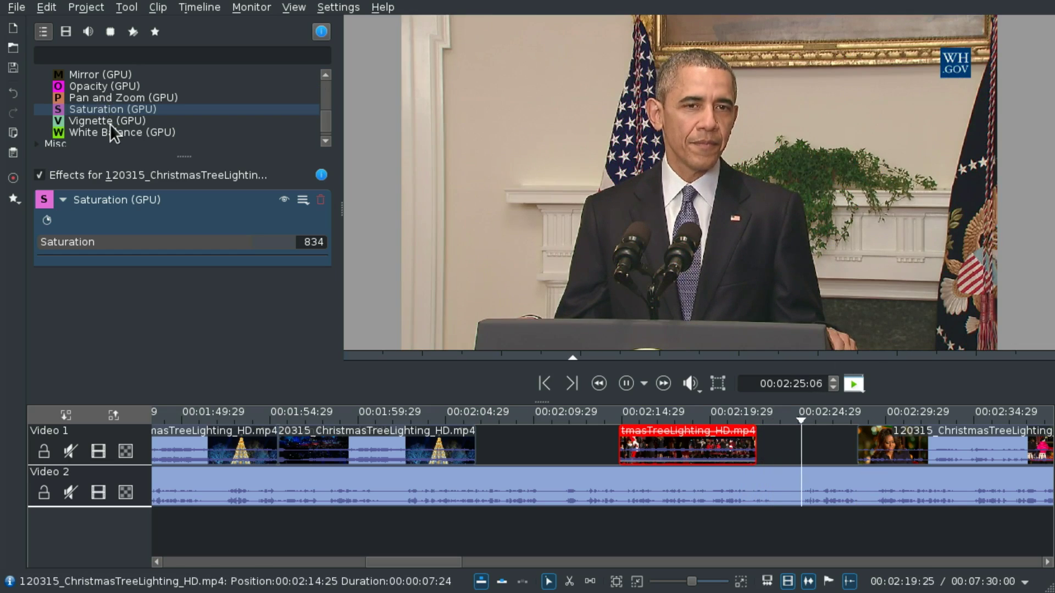
pyautogui.moveTo(110, 123); pyautogui.dragTo(956, 448)
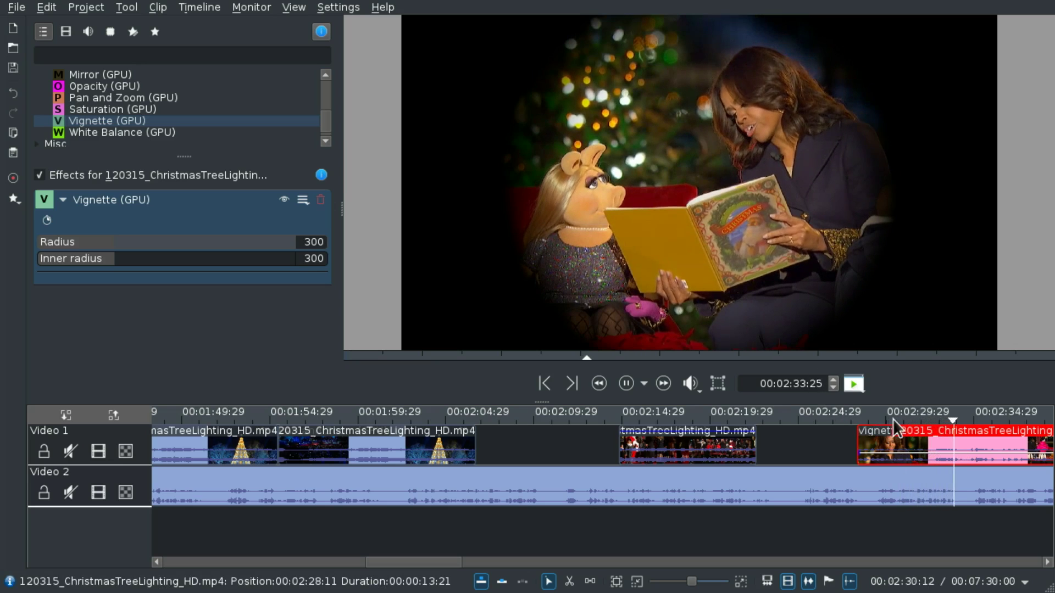
# Set the Vignette radius to 821 and inner radius to 233.
pyautogui.press('space')
pyautogui.press('space')
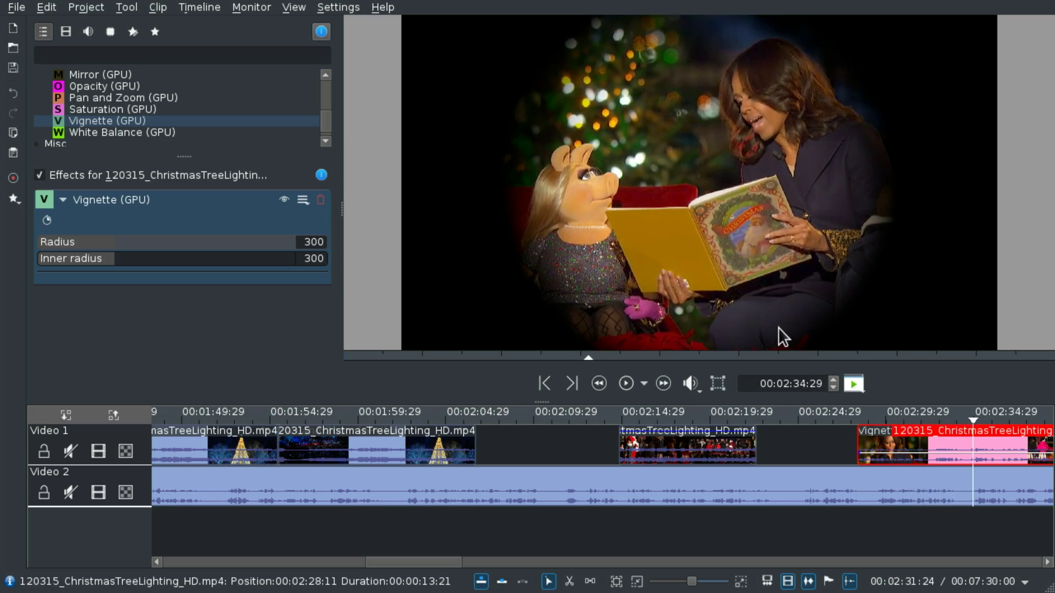
pyautogui.scroll(-1, 754, 467)
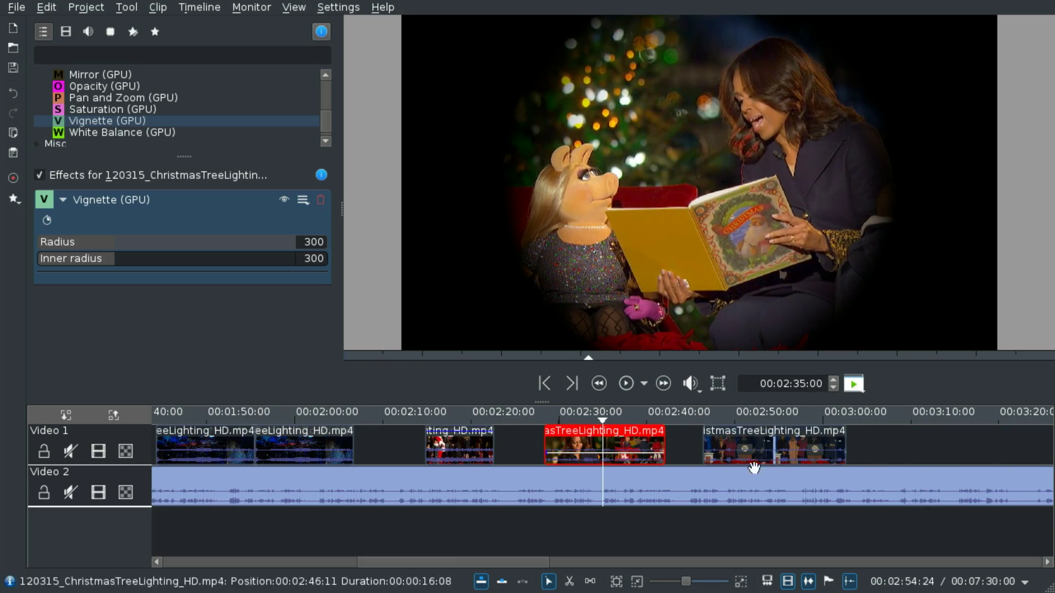
pyautogui.click(556, 523)
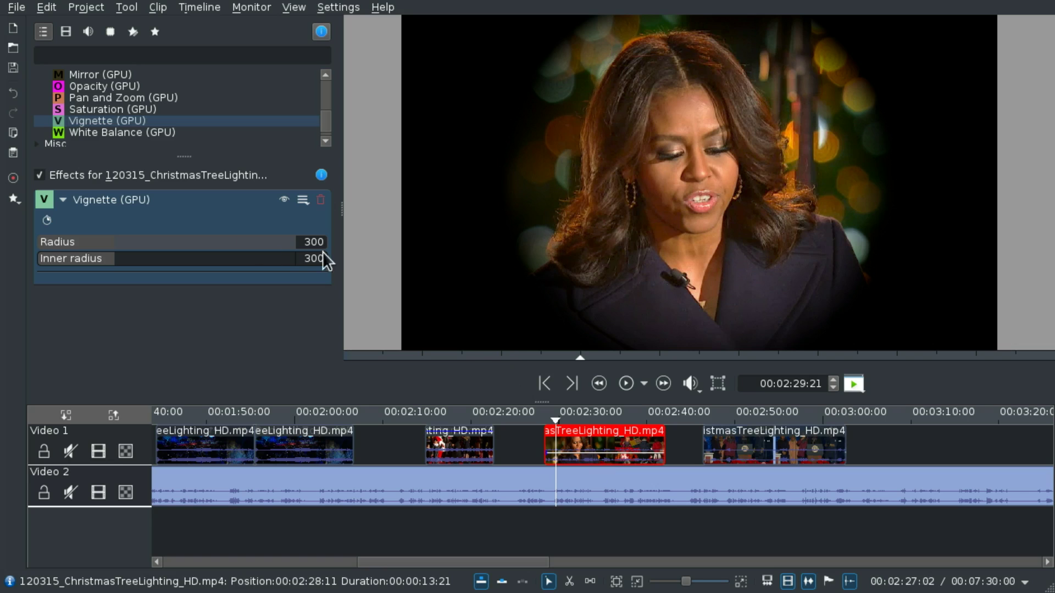
pyautogui.moveTo(127, 240); pyautogui.dragTo(222, 260)
pyautogui.moveTo(135, 266); pyautogui.dragTo(102, 235)
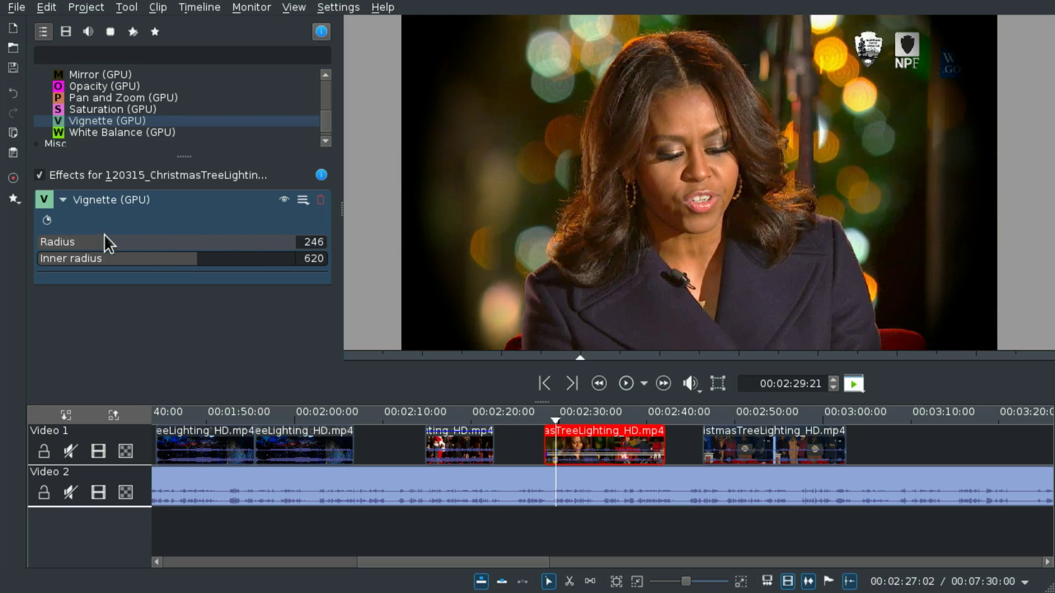
pyautogui.moveTo(155, 263); pyautogui.dragTo(100, 268)
pyautogui.moveTo(171, 247); pyautogui.dragTo(248, 267)
# Preview the vignette by toggling it off and on, then add White Balance (GPU) to the last Video 1 clip.
pyautogui.press('space')
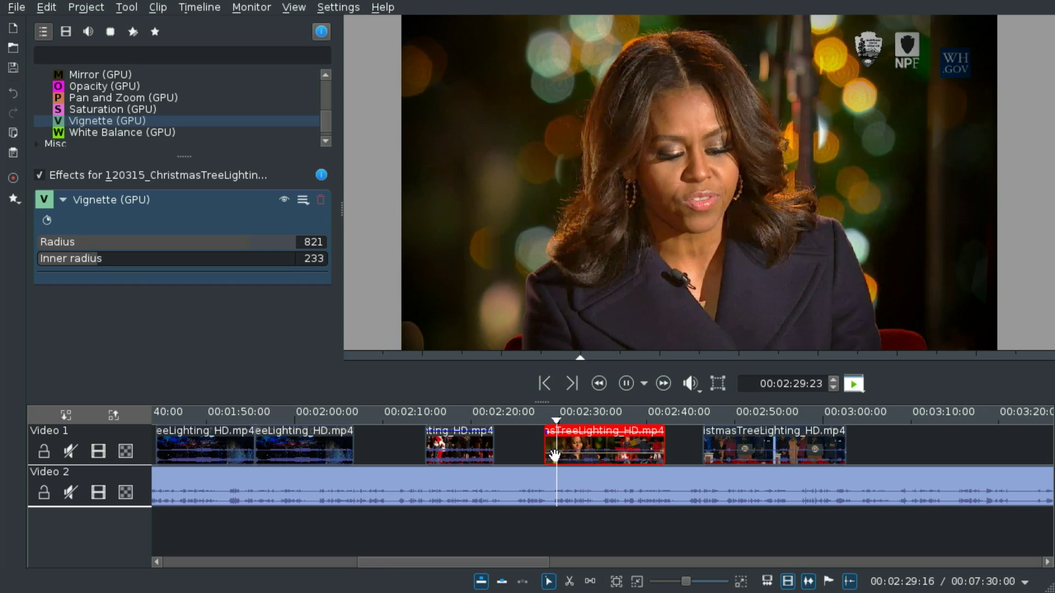
pyautogui.click(280, 204)
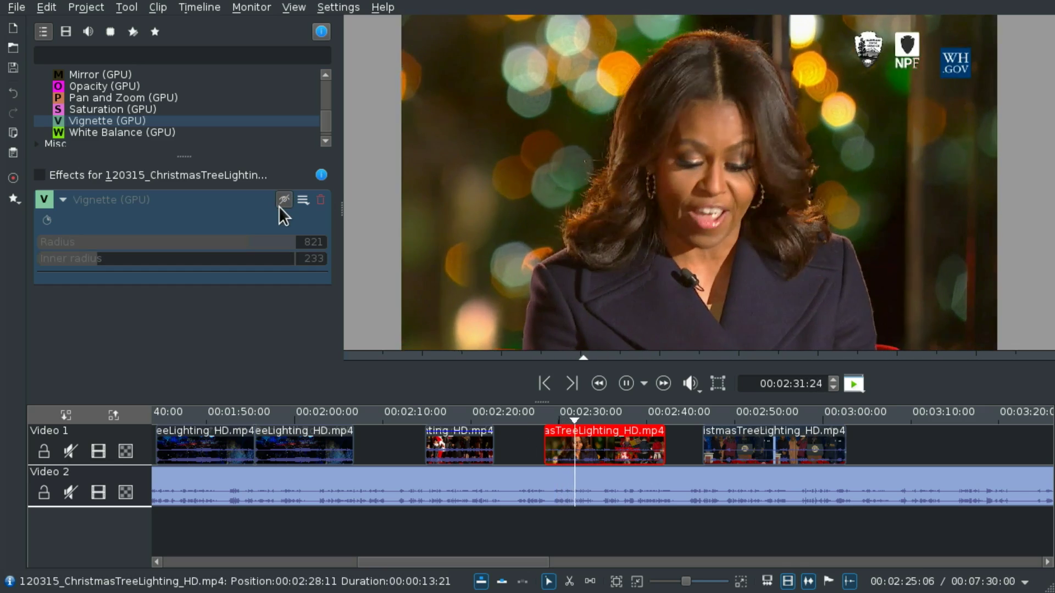
pyautogui.click(279, 205)
pyautogui.click(279, 205)
pyautogui.click(279, 204)
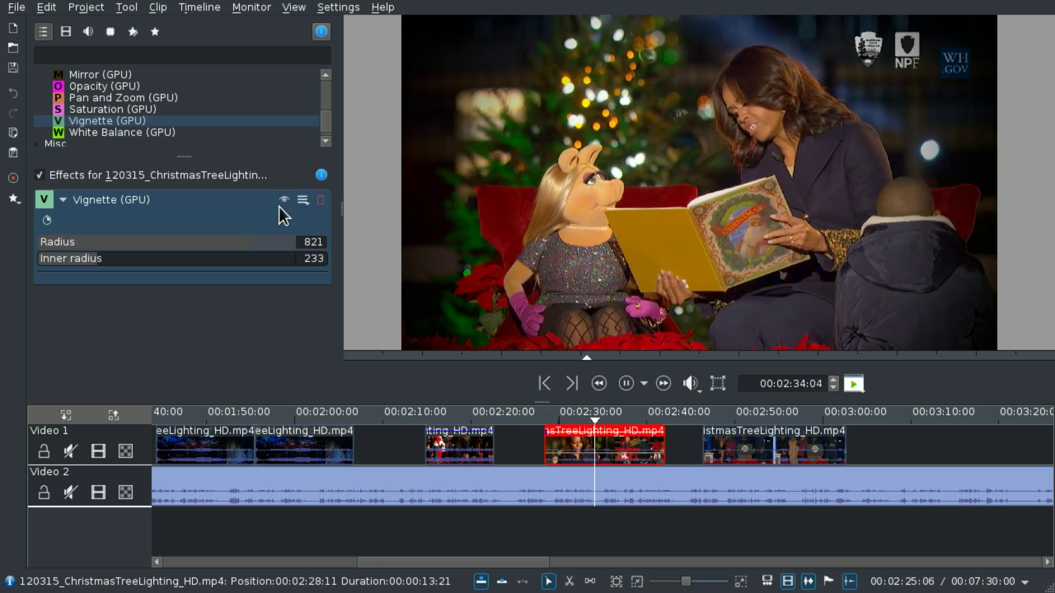
pyautogui.click(279, 205)
pyautogui.click(279, 205)
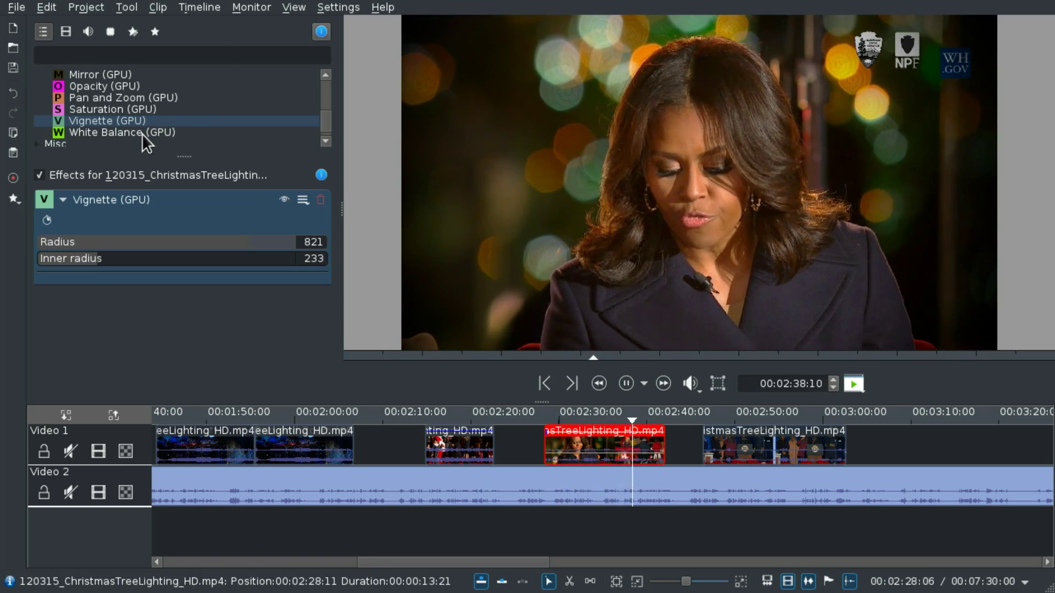
pyautogui.moveTo(142, 133); pyautogui.dragTo(789, 448)
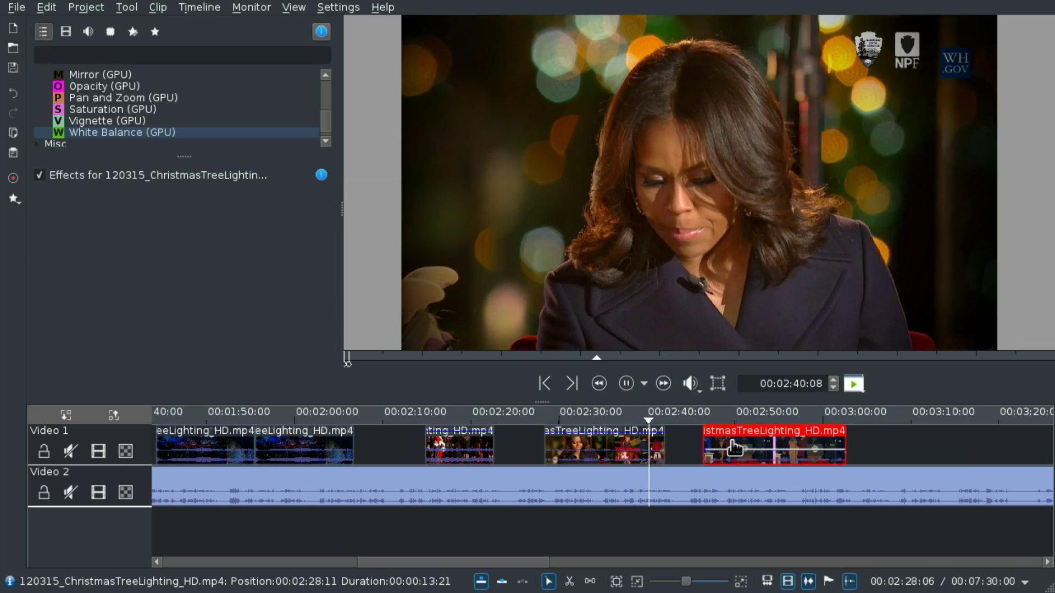
# Select the last Video 1 clip and compare it with White Balance off and on.
pyautogui.click(703, 517)
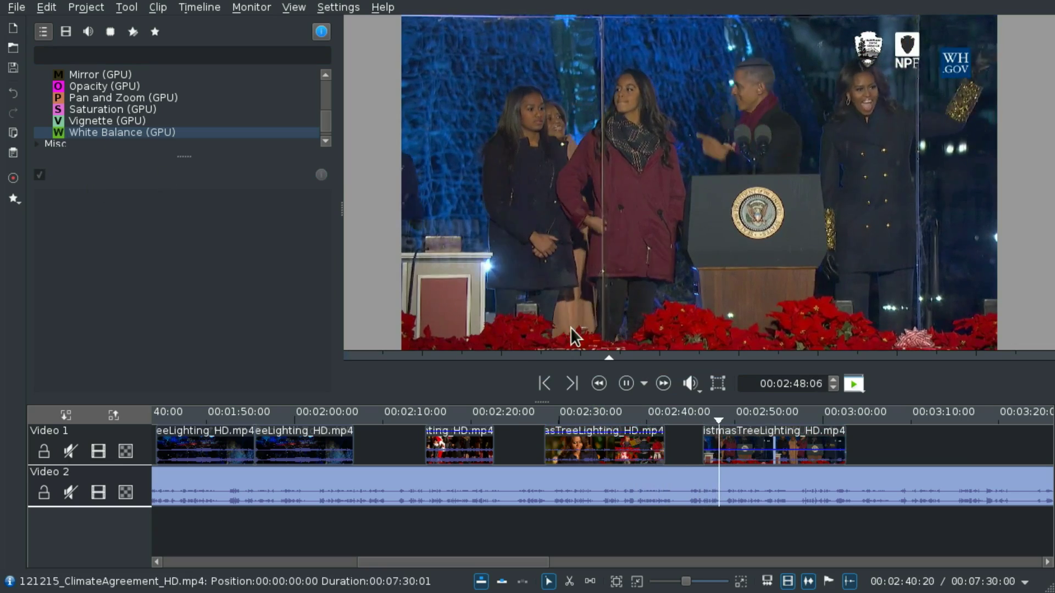
pyautogui.click(758, 448)
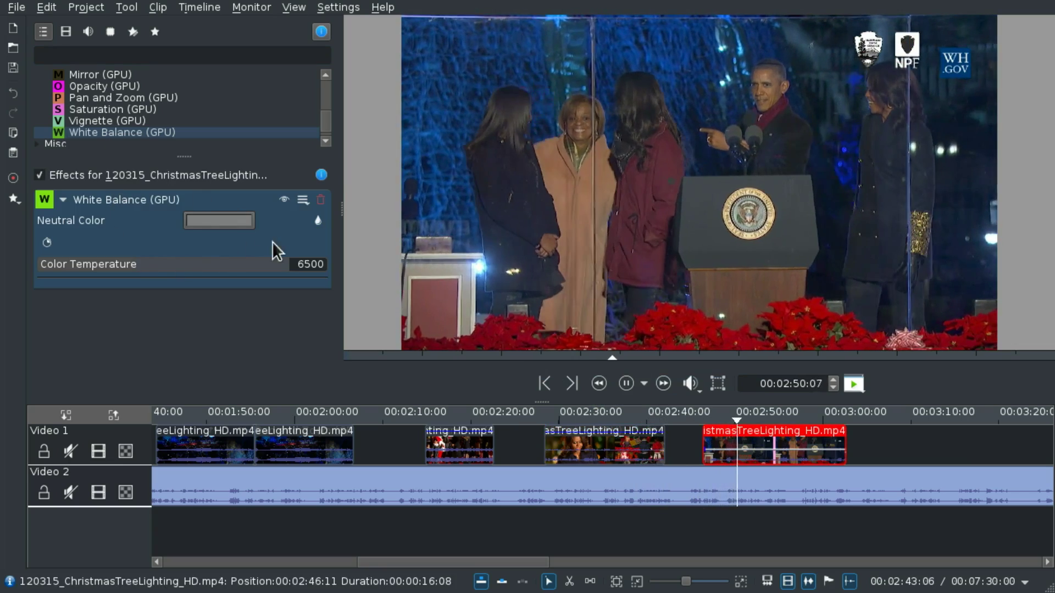
pyautogui.click(283, 201)
pyautogui.click(283, 201)
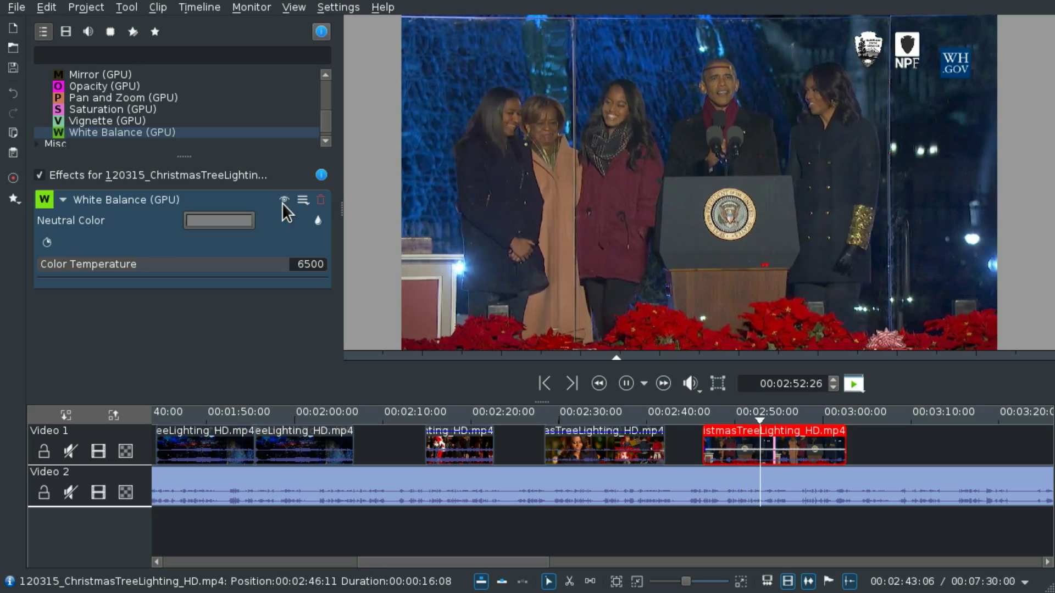
pyautogui.click(709, 522)
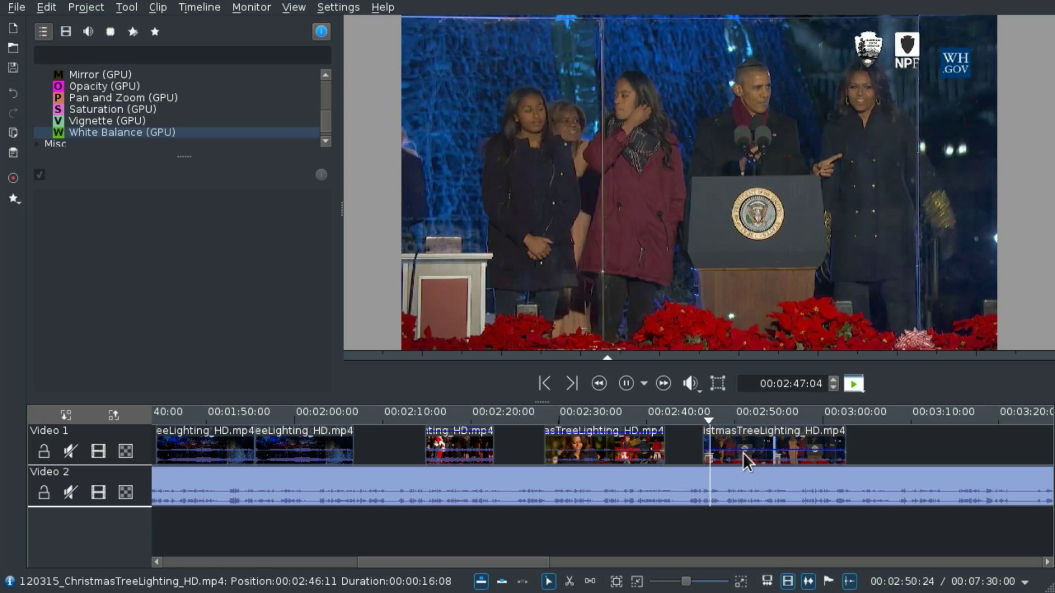
pyautogui.click(743, 453)
# Raise White Balance colour temperature to 13577 and compare the look, rewinding to about 2:48.
pyautogui.moveTo(154, 272); pyautogui.dragTo(262, 266)
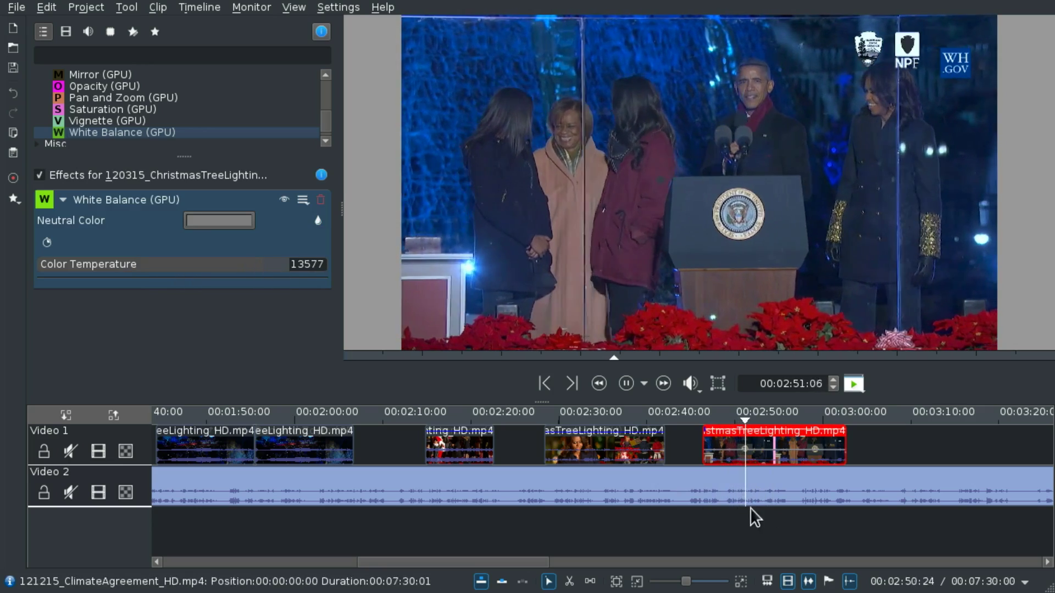
pyautogui.click(734, 516)
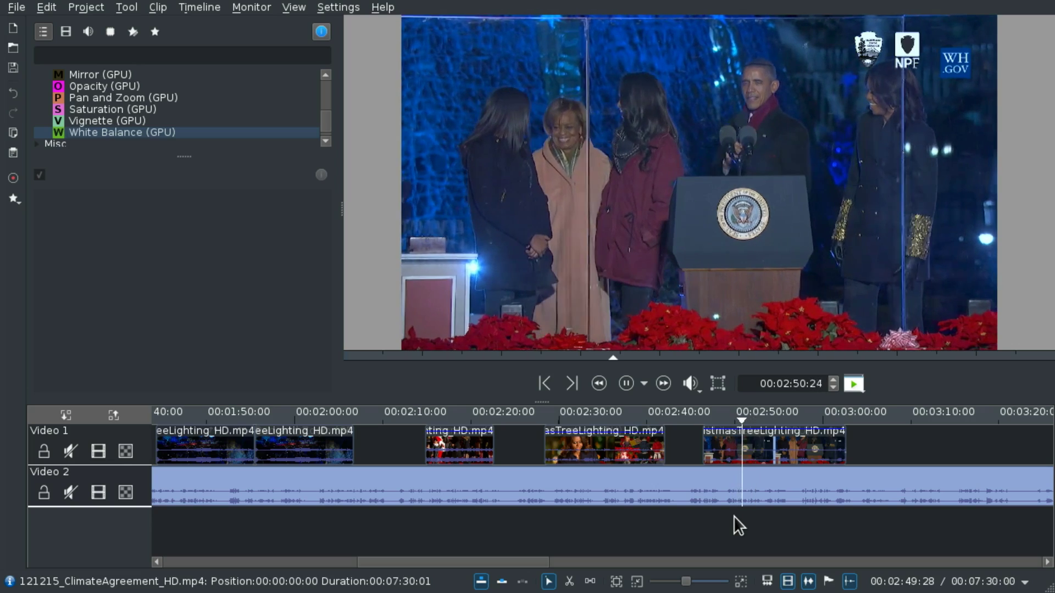
pyautogui.click(782, 453)
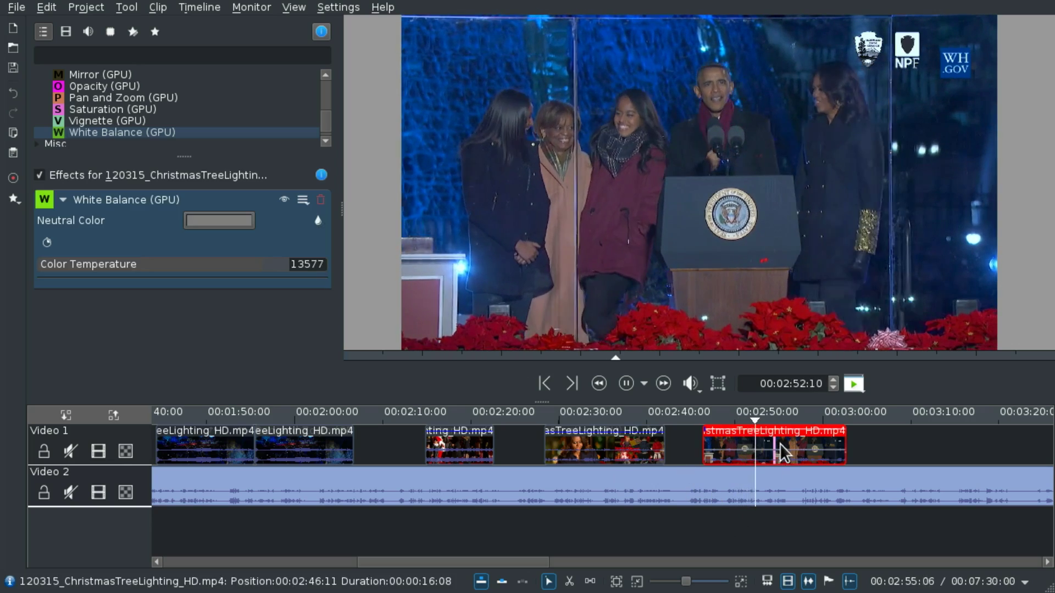
pyautogui.click(284, 201)
pyautogui.click(285, 201)
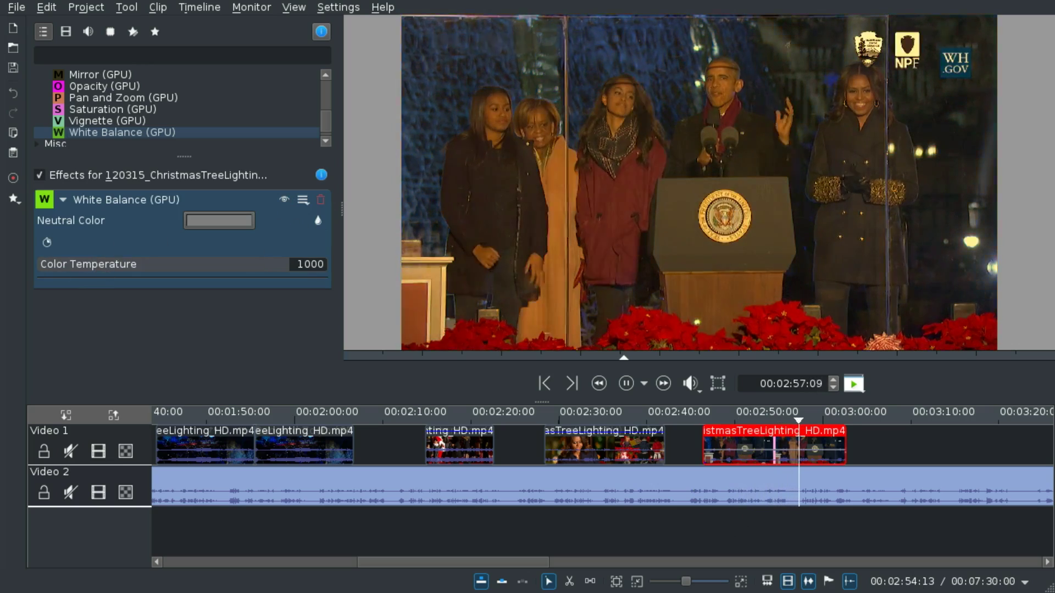
pyautogui.click(717, 520)
pyautogui.click(722, 413)
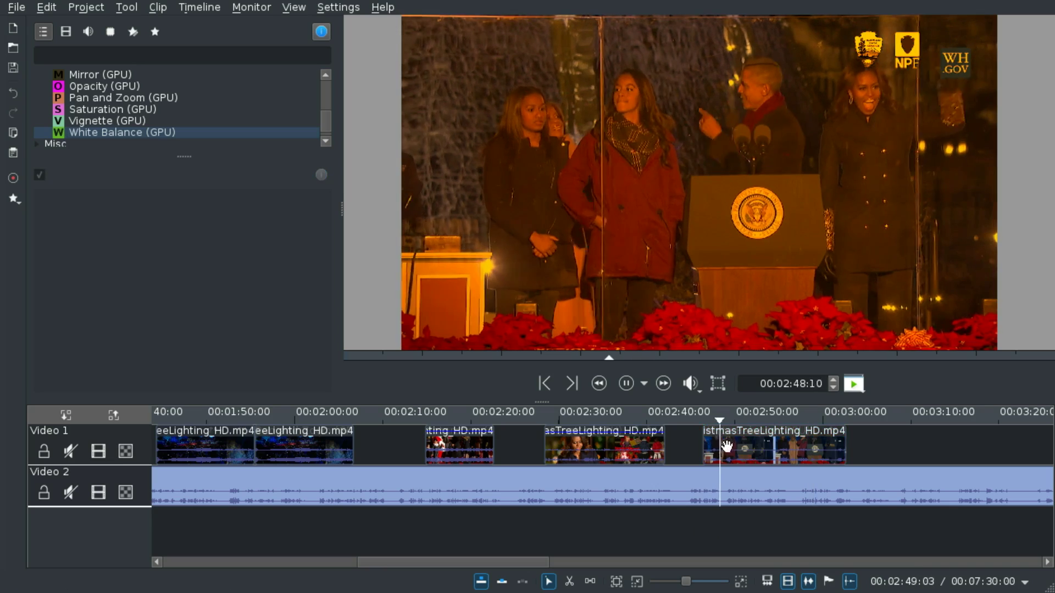
pyautogui.click(725, 447)
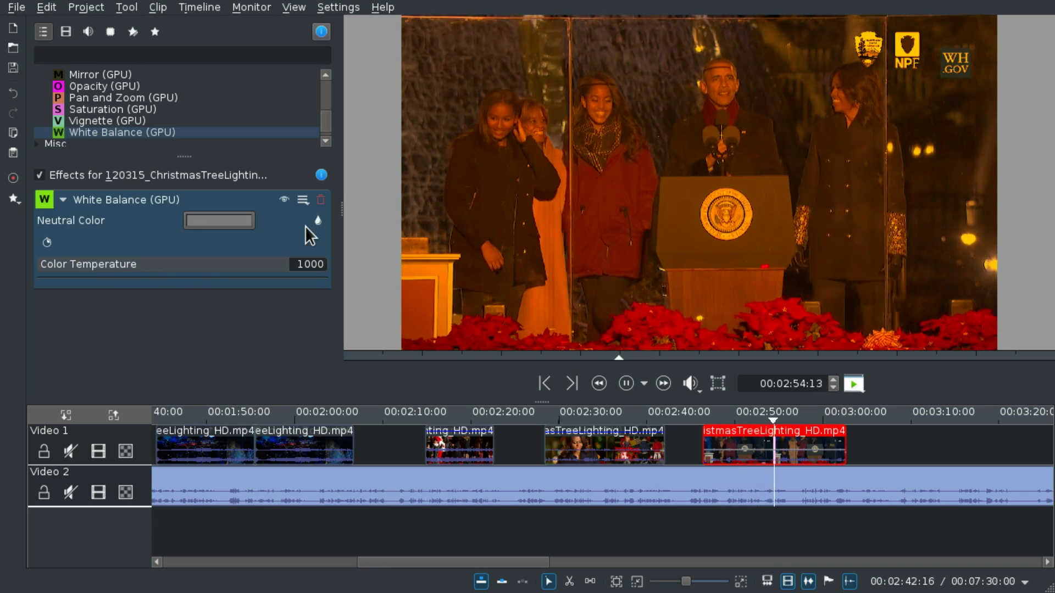
# Set the White Balance neutral colour to white and colour temperature to 15000.
pyautogui.click(230, 221)
pyautogui.click(482, 231)
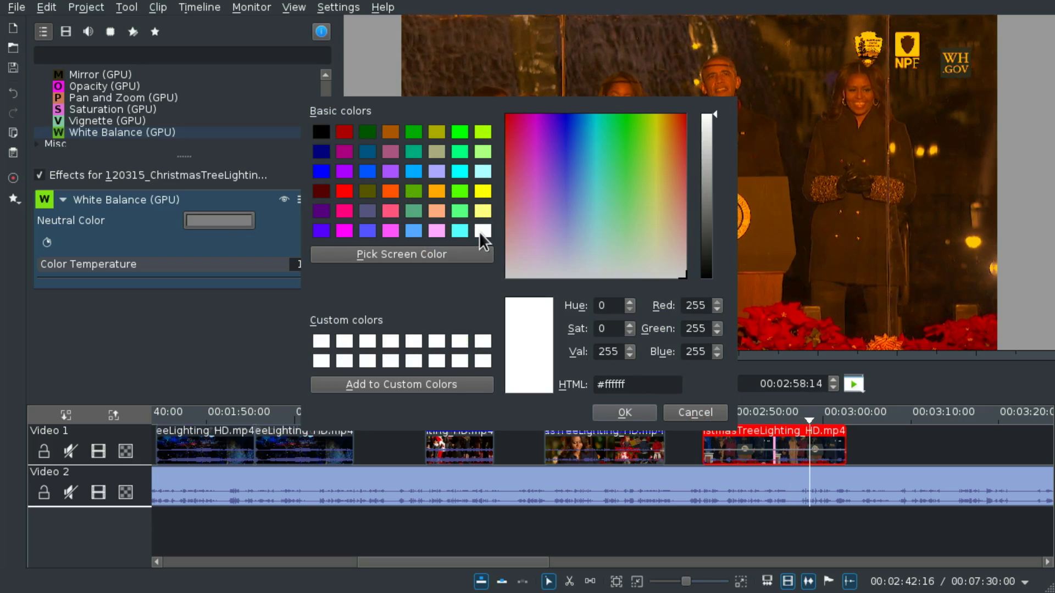
pyautogui.click(626, 414)
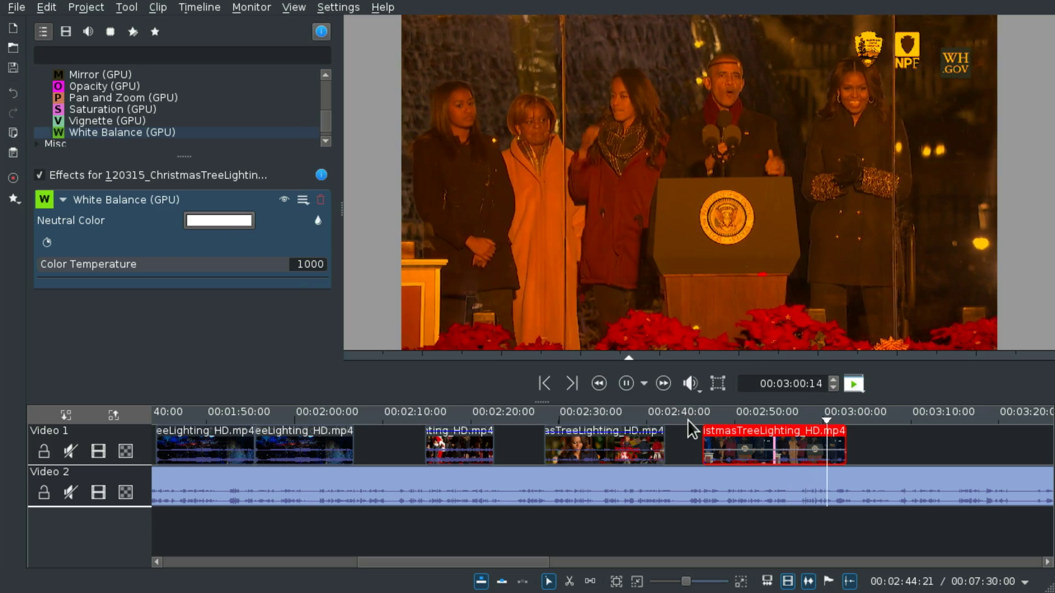
pyautogui.moveTo(183, 258); pyautogui.dragTo(377, 287)
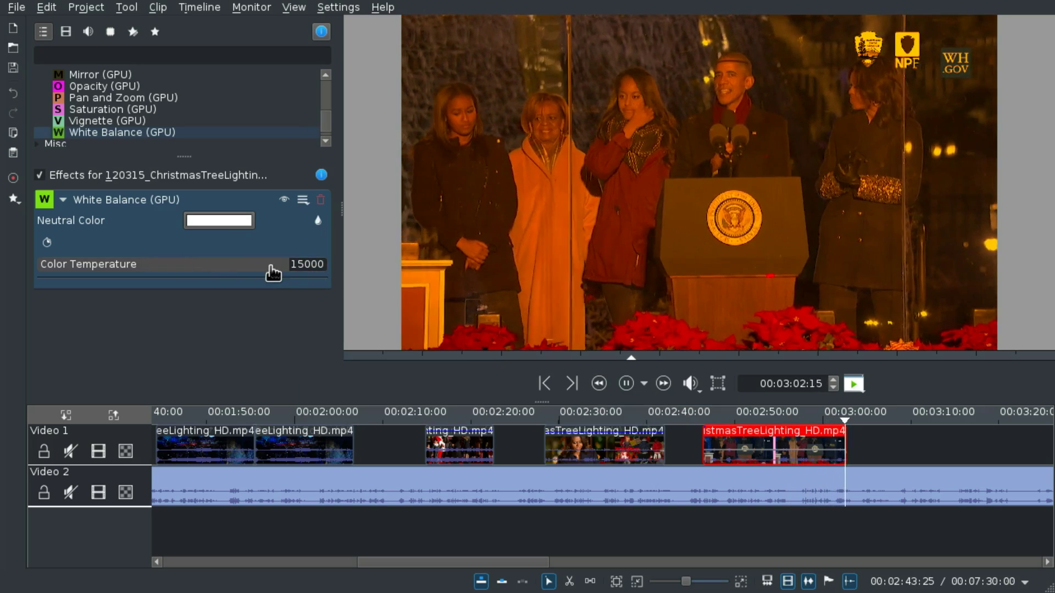
# Change the neutral colour to red and lower the colour temperature from 15000 to 1000.
pyautogui.click(718, 537)
pyautogui.click(726, 447)
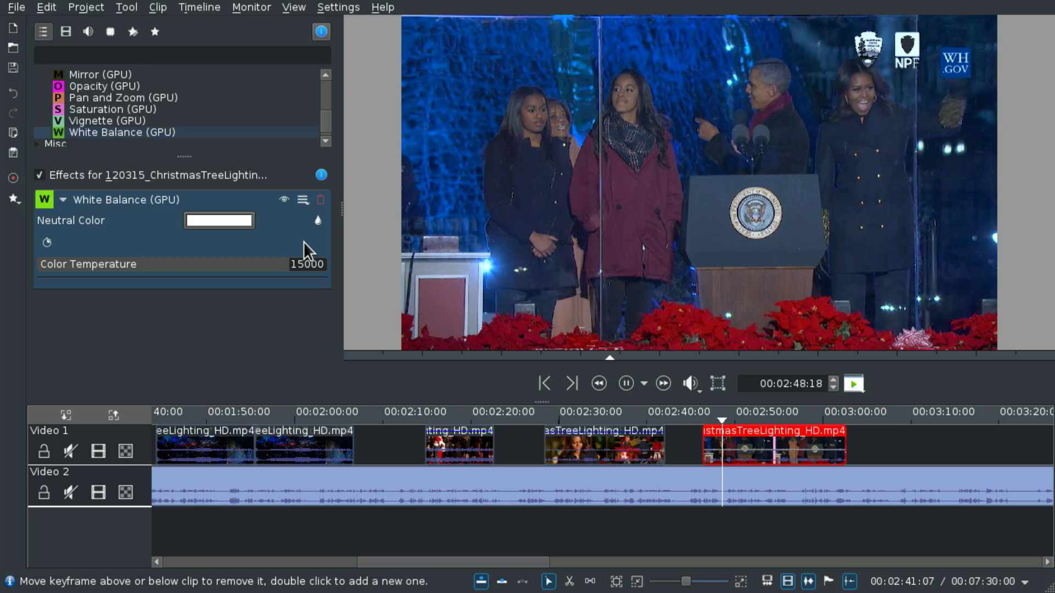
pyautogui.click(233, 220)
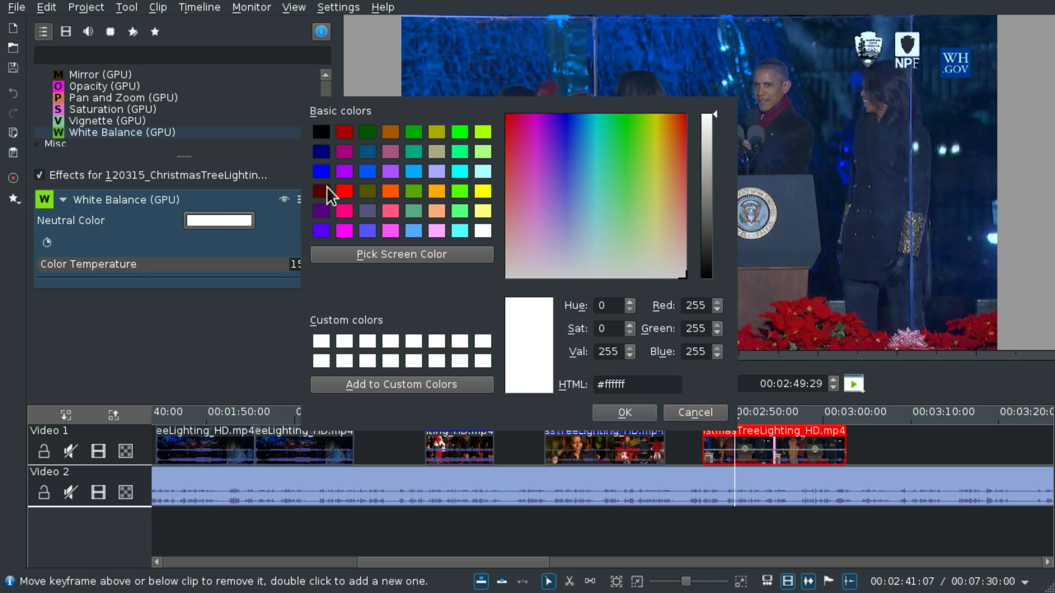
pyautogui.click(345, 192)
pyautogui.click(611, 413)
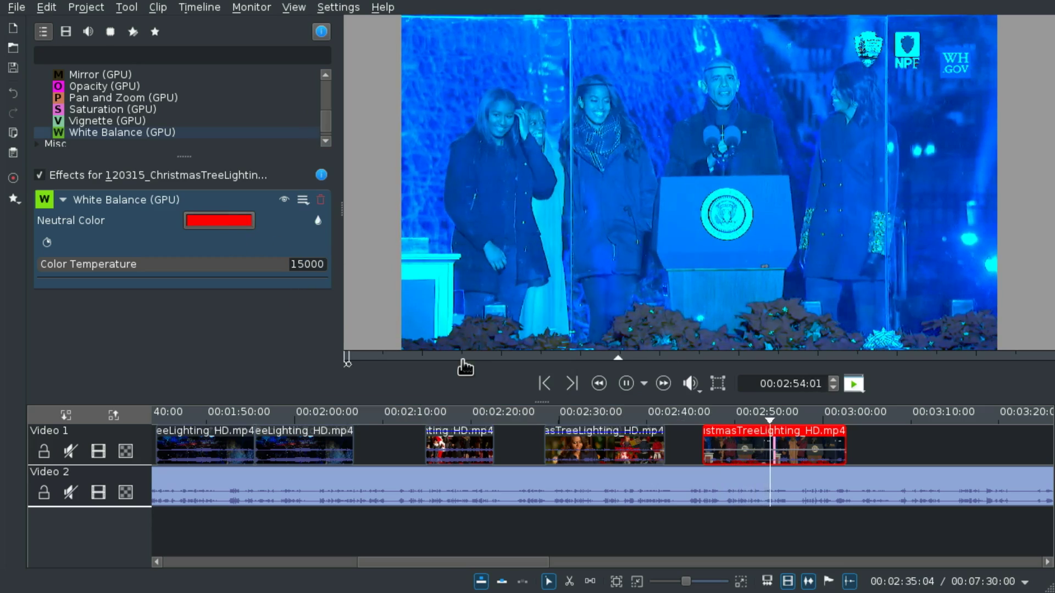
pyautogui.moveTo(259, 264); pyautogui.dragTo(49, 265)
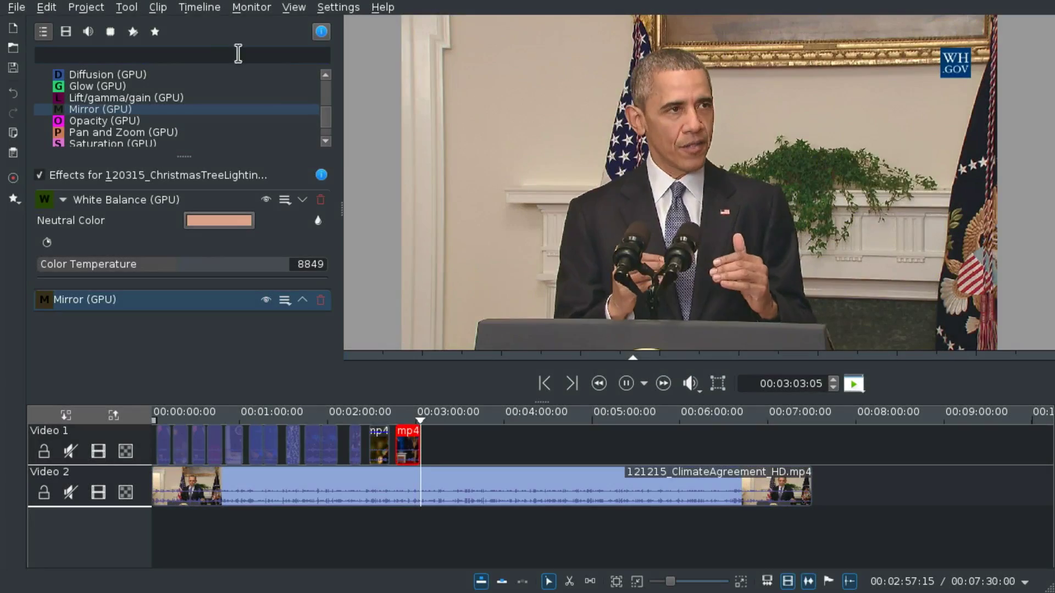
# Add Mirror, Glow and Blur (GPU) to the Video 2 clip and move Blur above Glow.
pyautogui.moveTo(99, 110); pyautogui.dragTo(456, 484)
pyautogui.moveTo(100, 88); pyautogui.dragTo(428, 484)
pyautogui.scroll(1, 134, 108)
pyautogui.moveTo(91, 86); pyautogui.dragTo(472, 489)
pyautogui.click(69, 224)
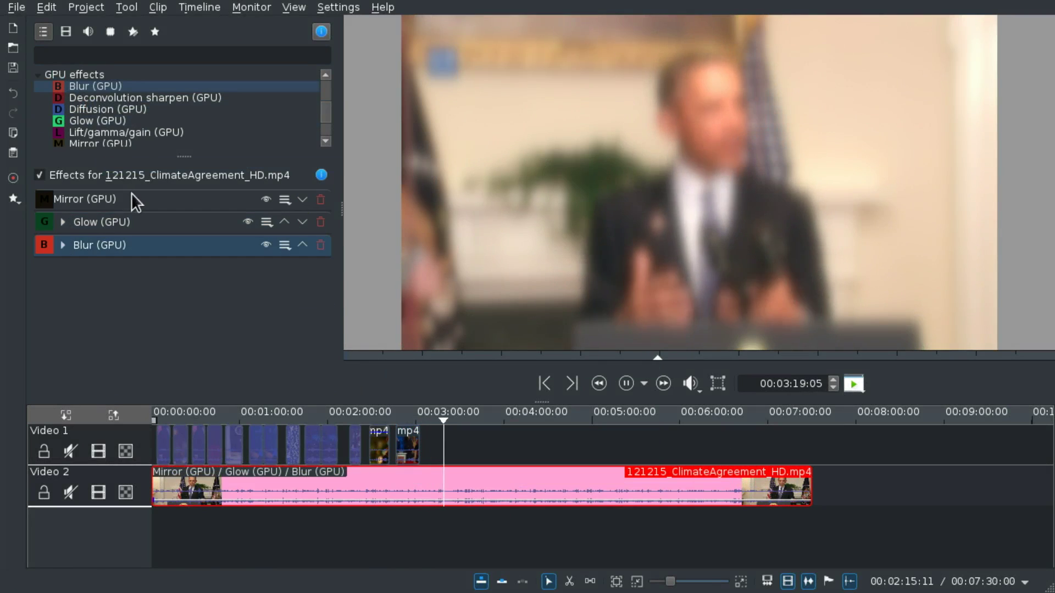
pyautogui.click(302, 245)
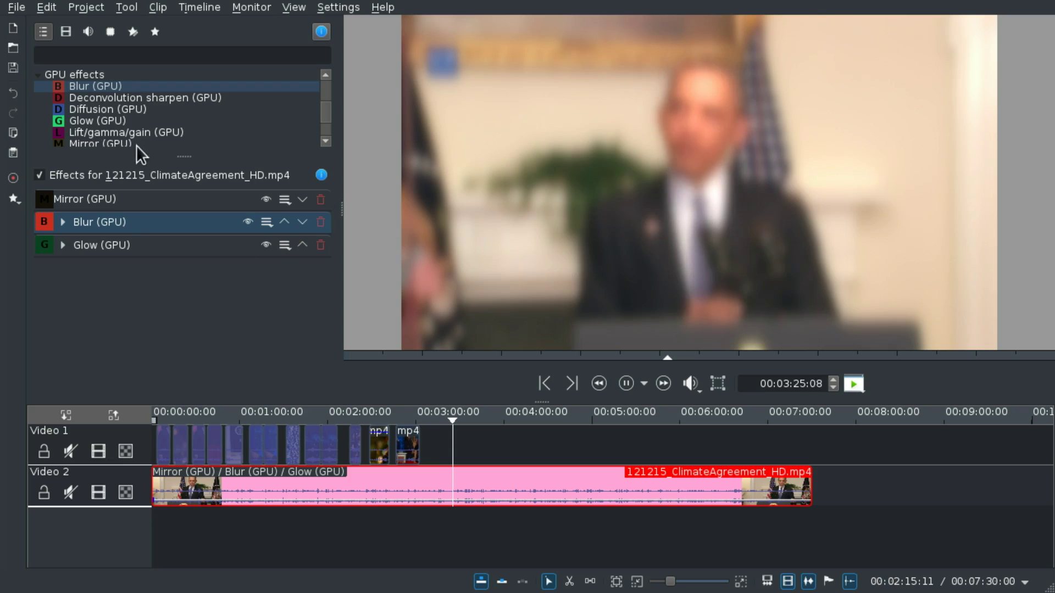
pyautogui.scroll(-2, 137, 138)
# Add Vignette to the Video 2 clip and enlarge its inner radius.
pyautogui.doubleClick(142, 123)
pyautogui.moveTo(153, 332); pyautogui.dragTo(324, 336)
pyautogui.click(303, 269)
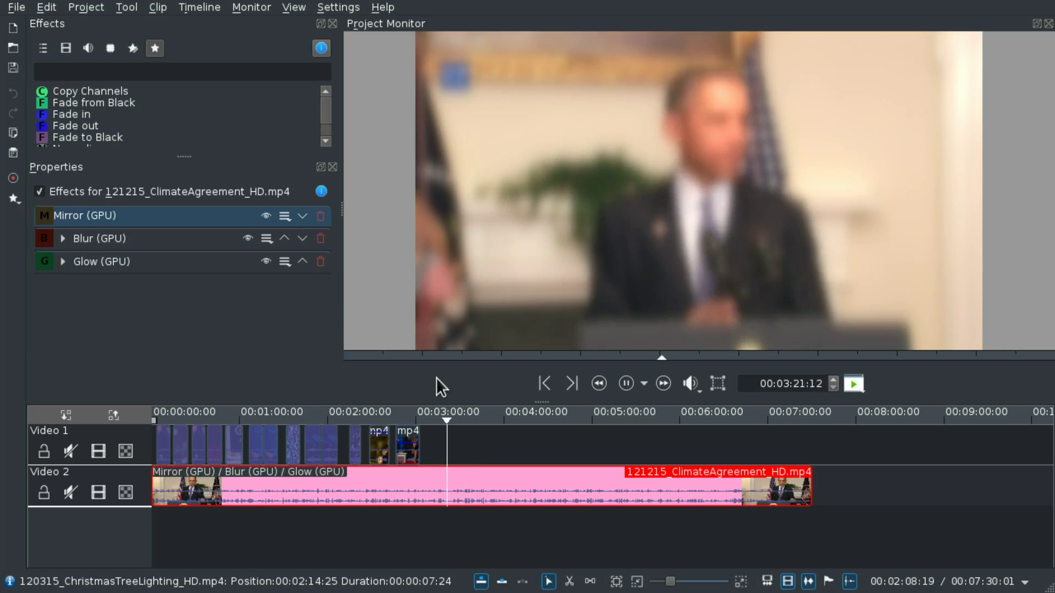
# Add White Balance (GPU) to the Video 2 clip with colour temperature 15000.
pyautogui.click(44, 47)
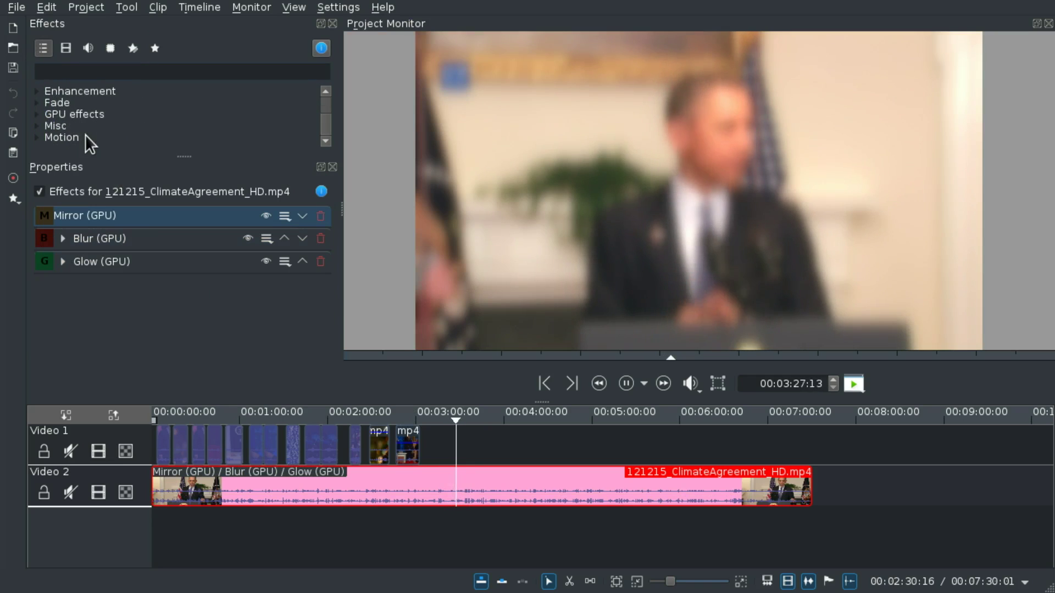
pyautogui.click(31, 115)
pyautogui.scroll(-2, 150, 125)
pyautogui.scroll(-1, 213, 131)
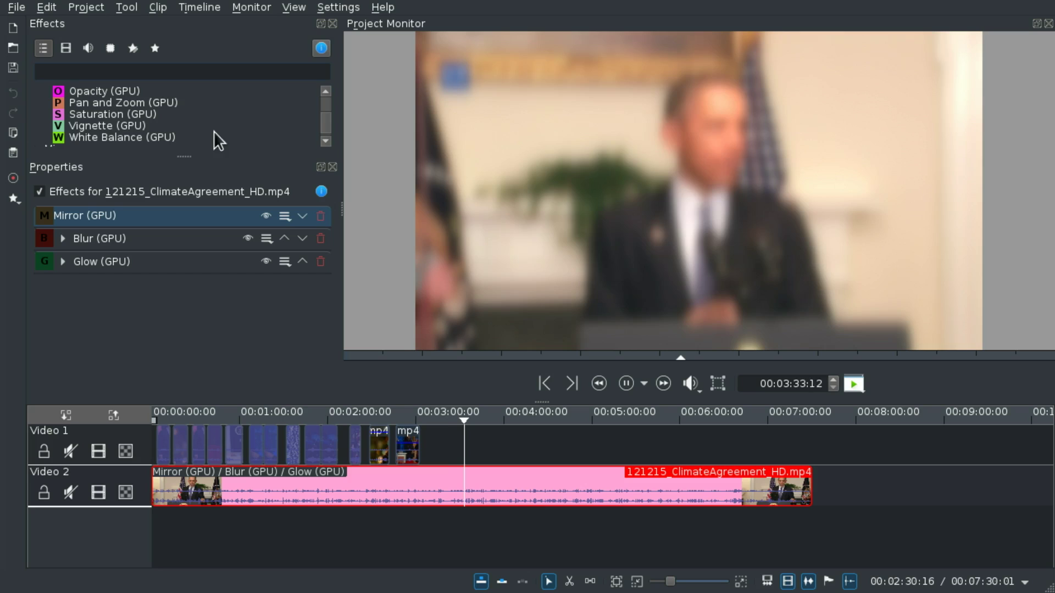
pyautogui.moveTo(113, 132); pyautogui.dragTo(472, 486)
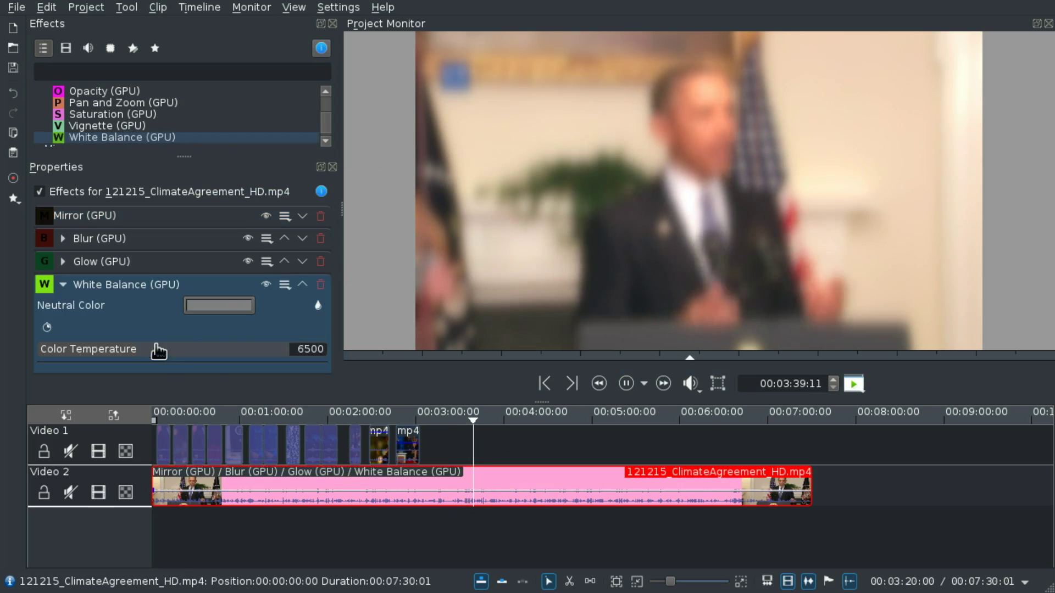
pyautogui.moveTo(155, 352); pyautogui.dragTo(464, 357)
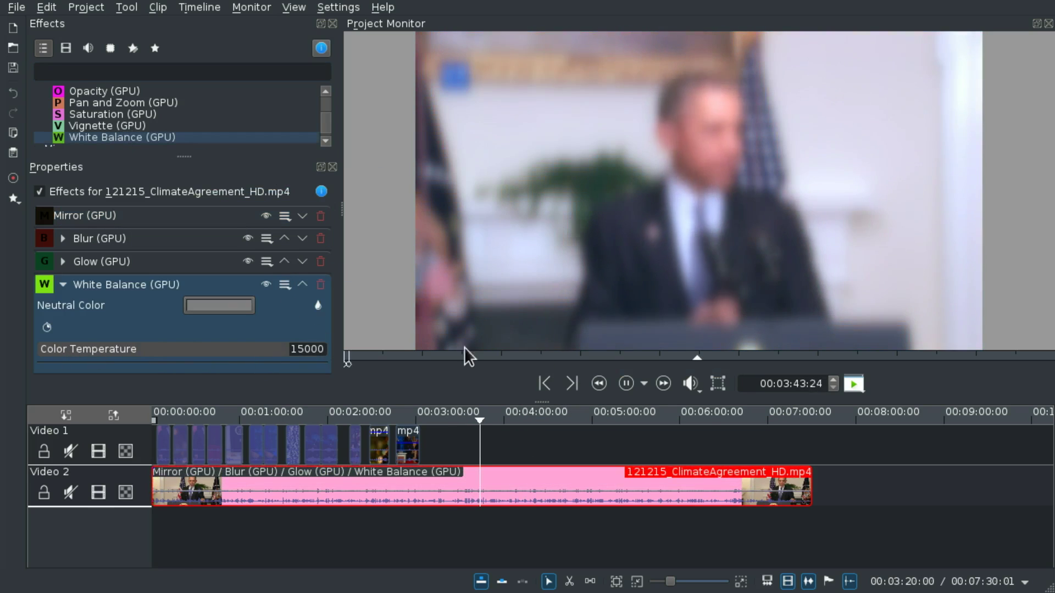
# Reduce the blur radius, then delete Blur from the Video 2 clip.
pyautogui.click(63, 238)
pyautogui.moveTo(132, 278); pyautogui.dragTo(78, 269)
pyautogui.click(320, 238)
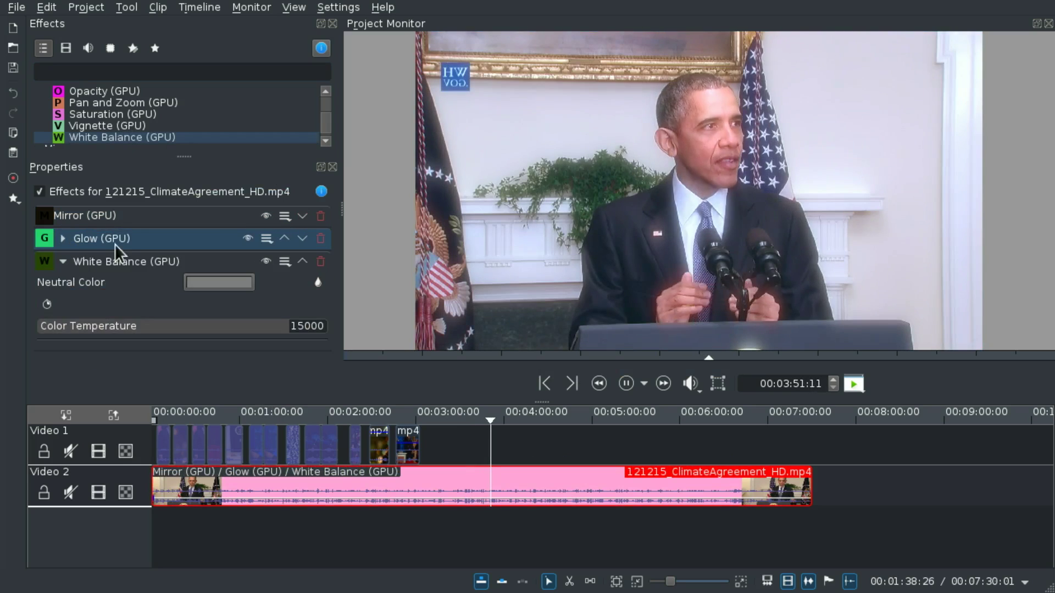
pyautogui.doubleClick(114, 244)
# Raise Glow to radius 994 and strength 968, then play the timeline from about 2:18.
pyautogui.moveTo(187, 283); pyautogui.dragTo(132, 299)
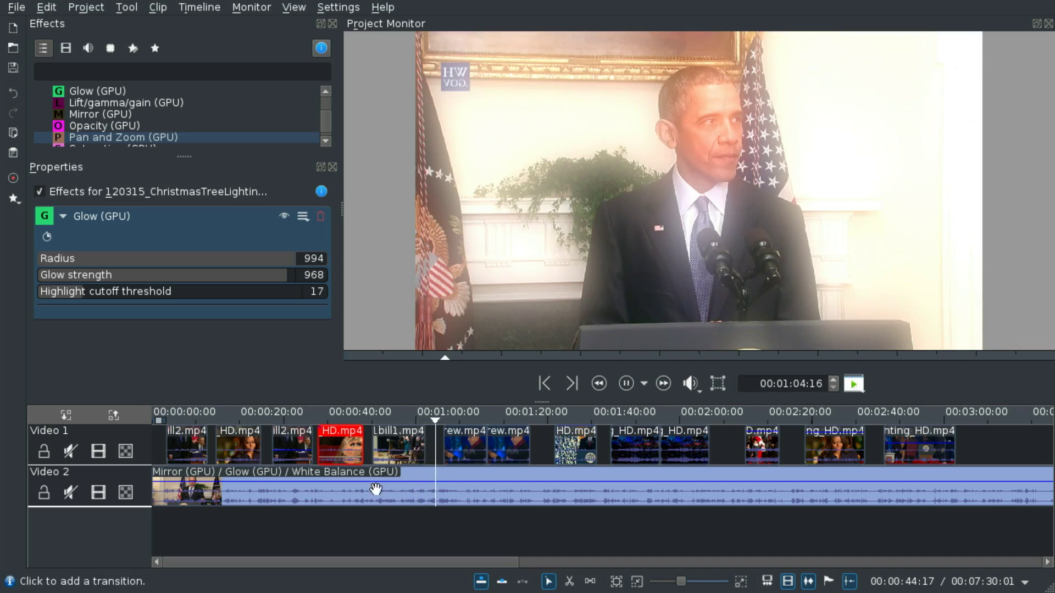
pyautogui.click(464, 529)
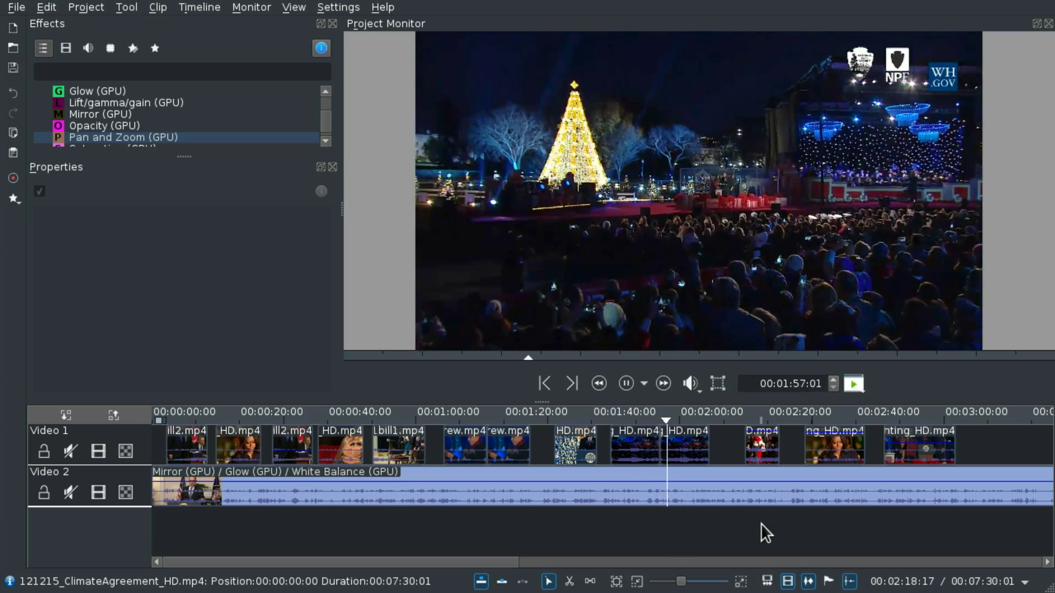
pyautogui.click(761, 523)
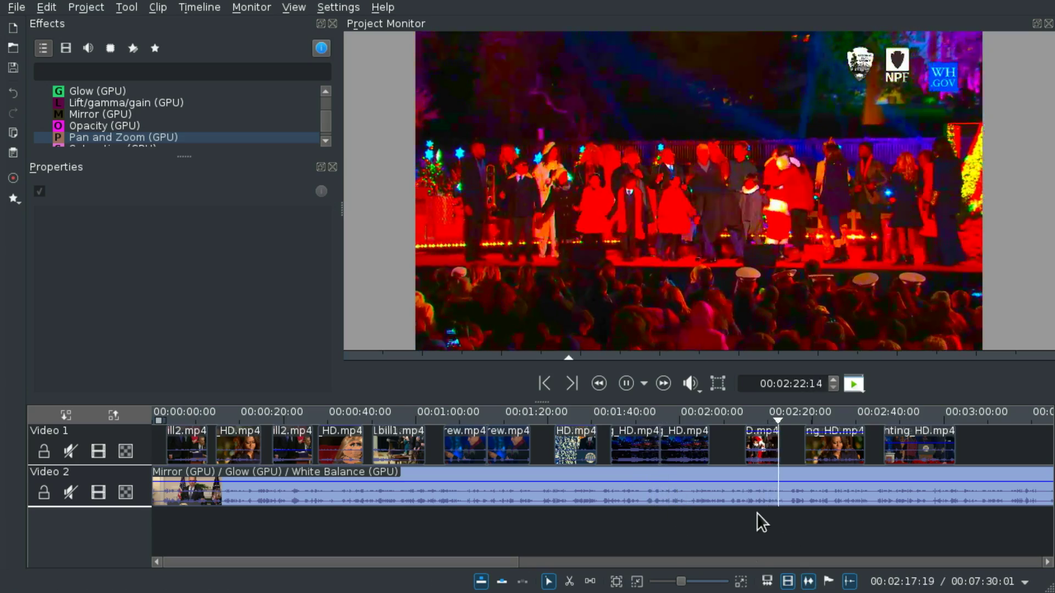